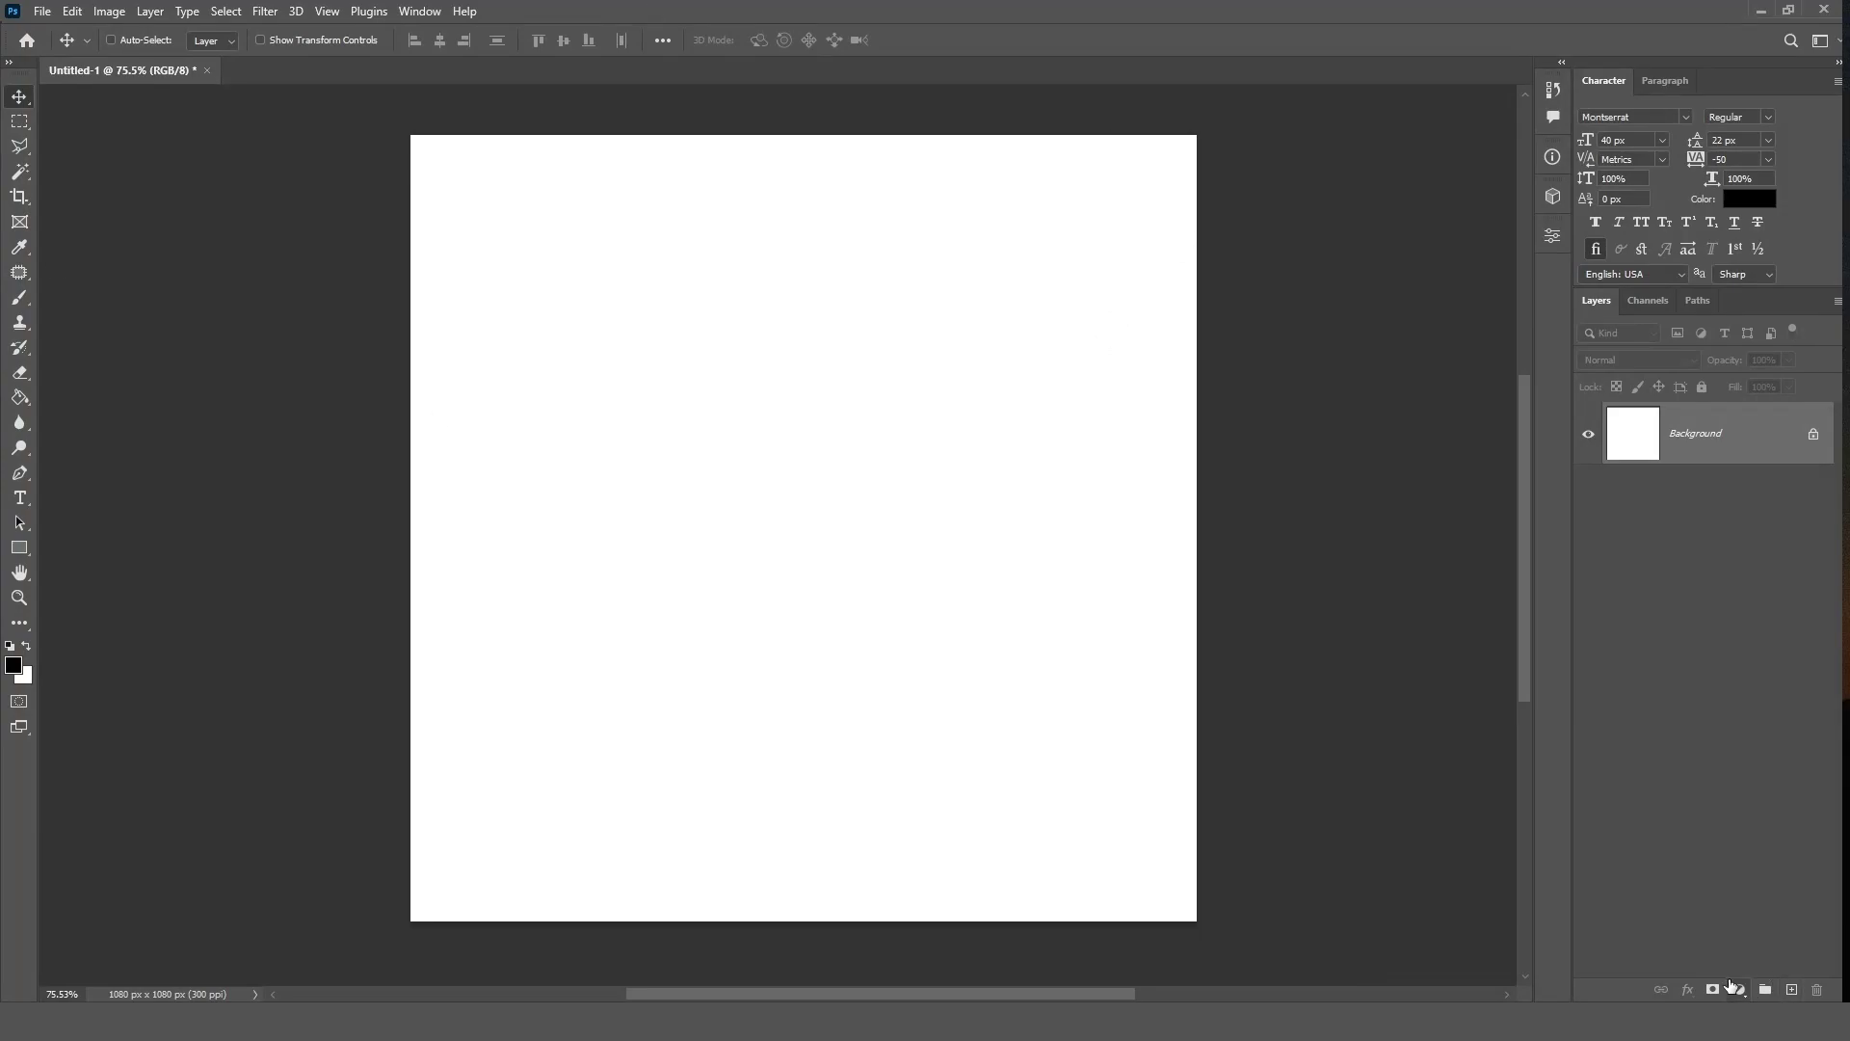
Step: Add a Solid Color fill layer in #f9f9f9 above the Background
left_click(1741, 990)
left_click(1767, 661)
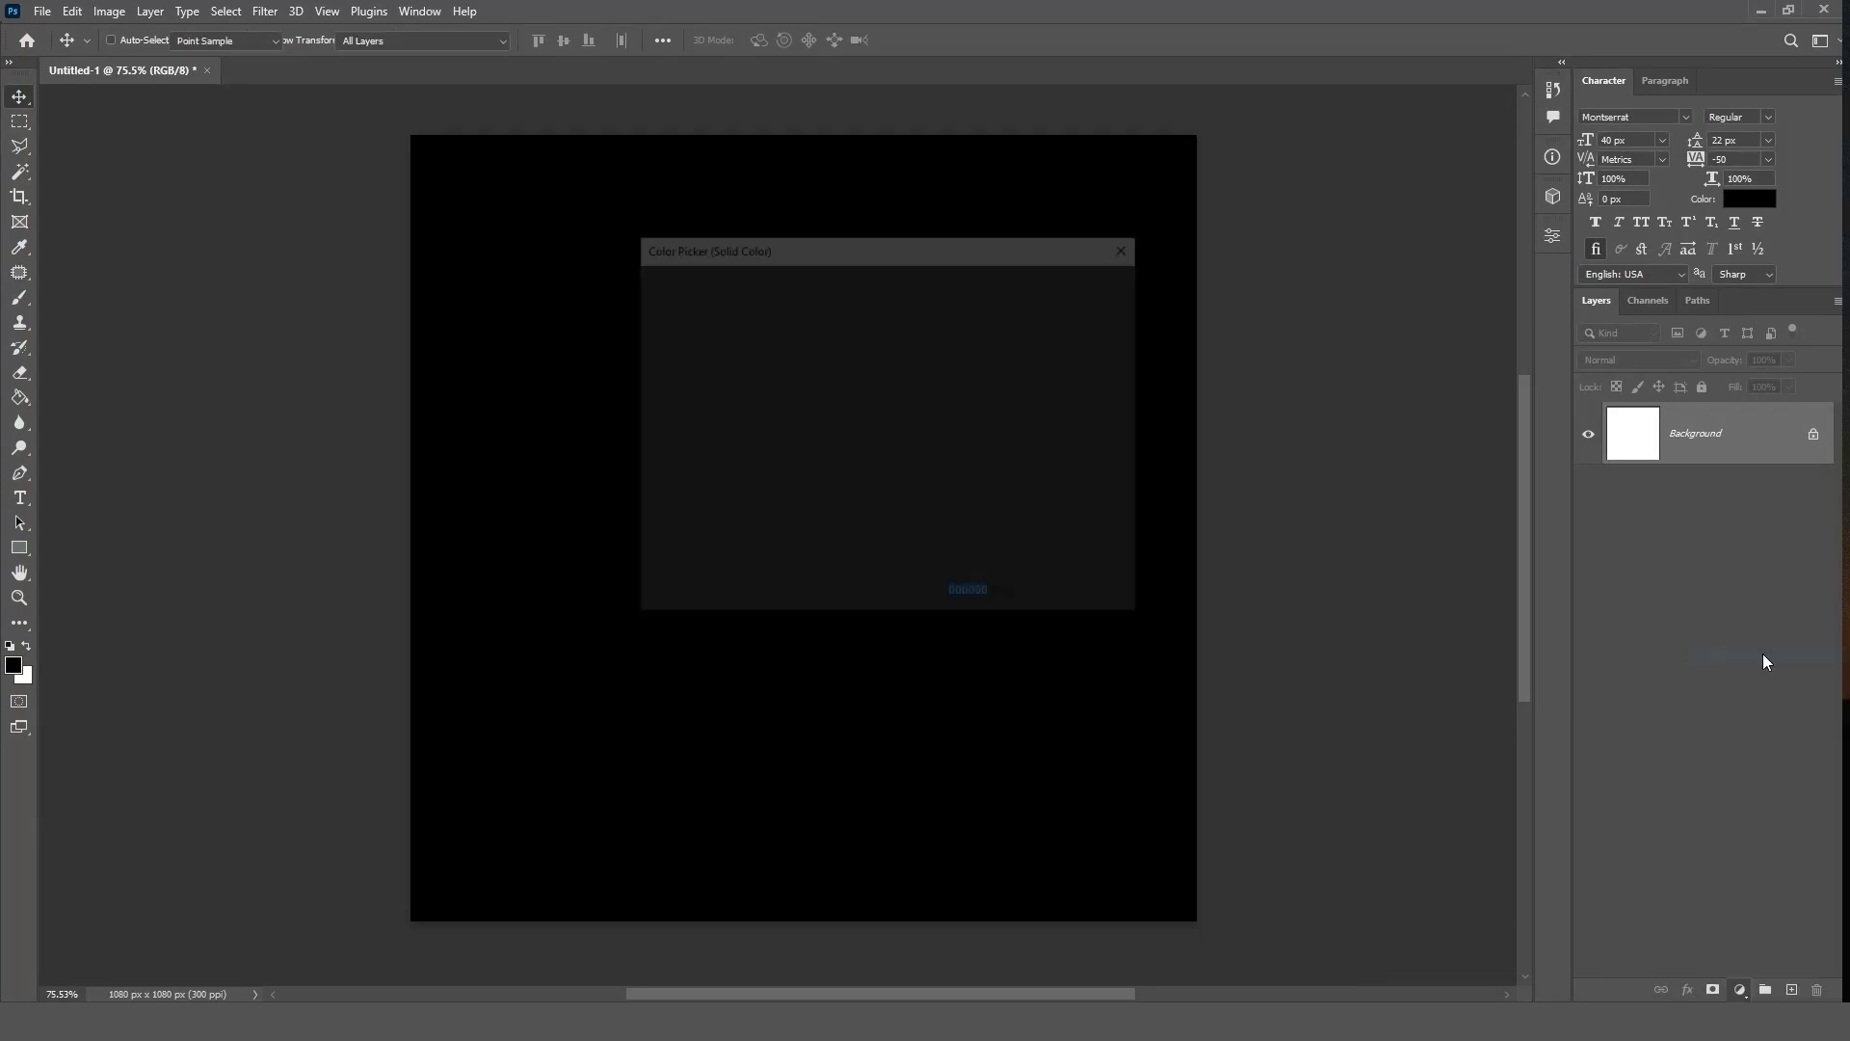
type("f9f9f9")
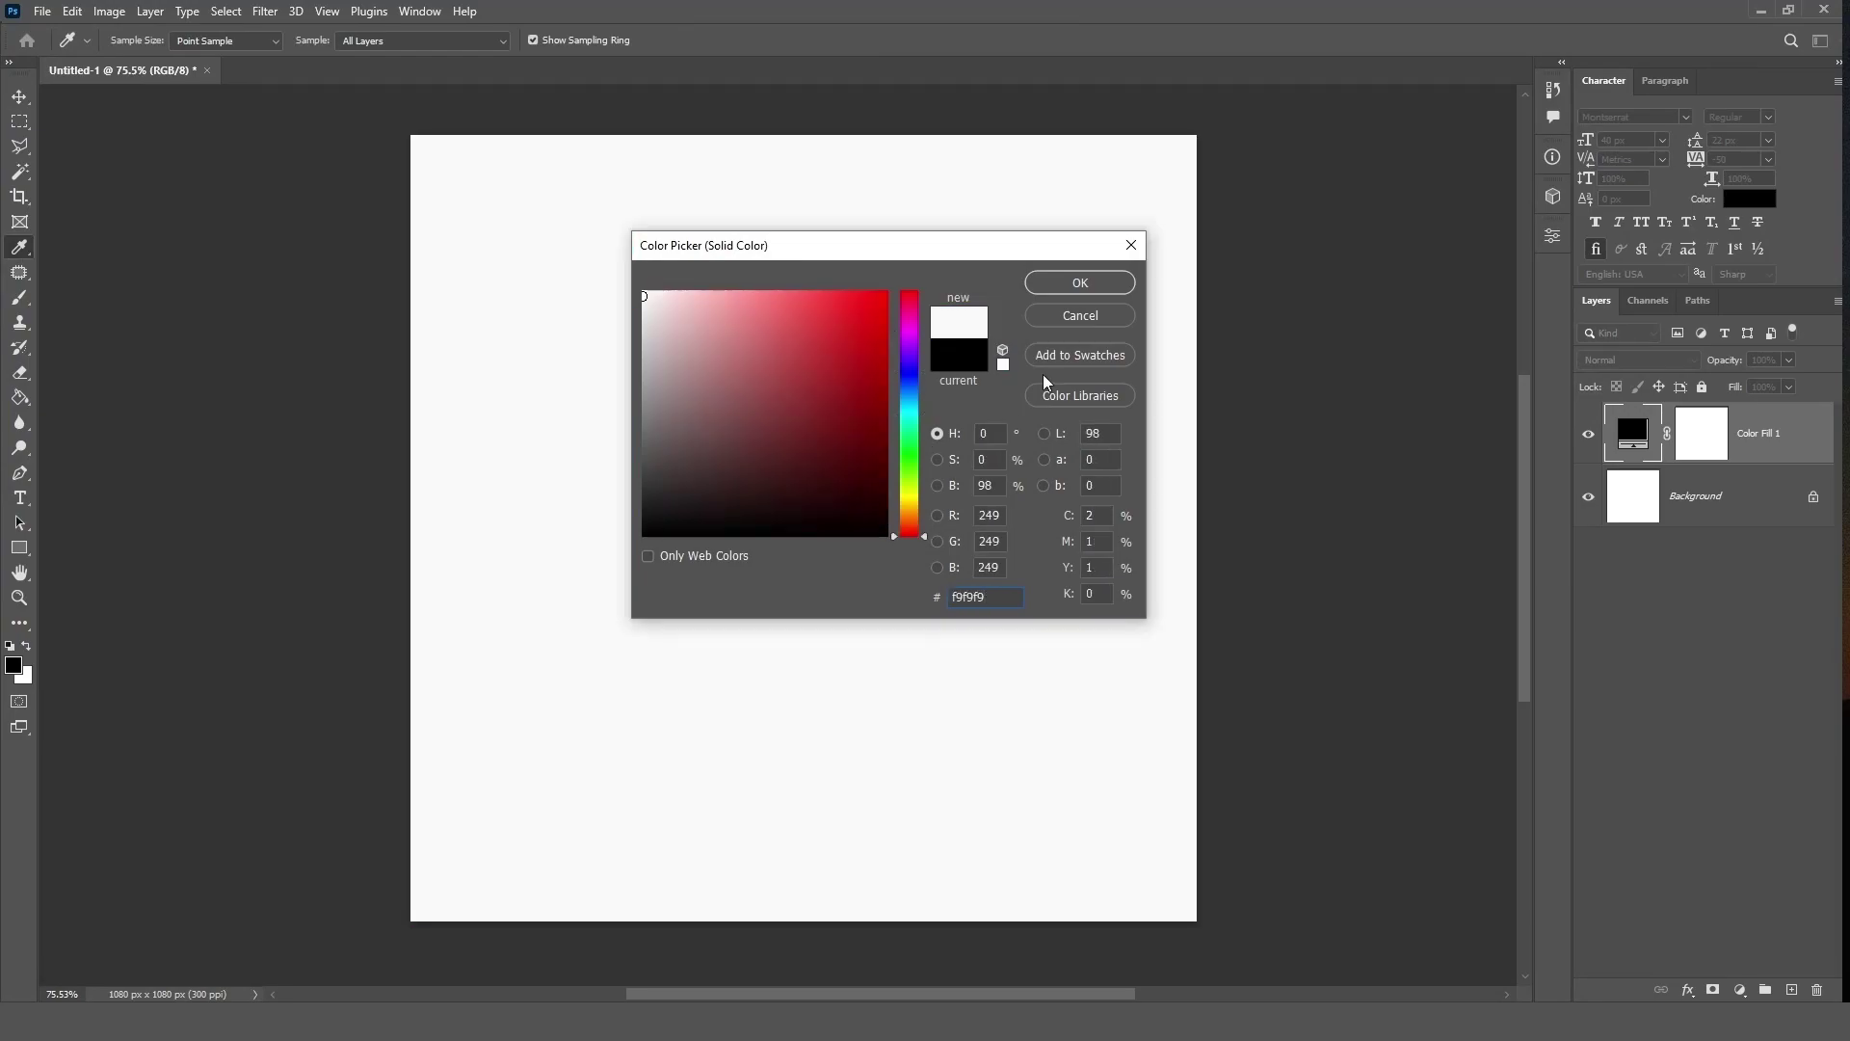
left_click(1108, 287)
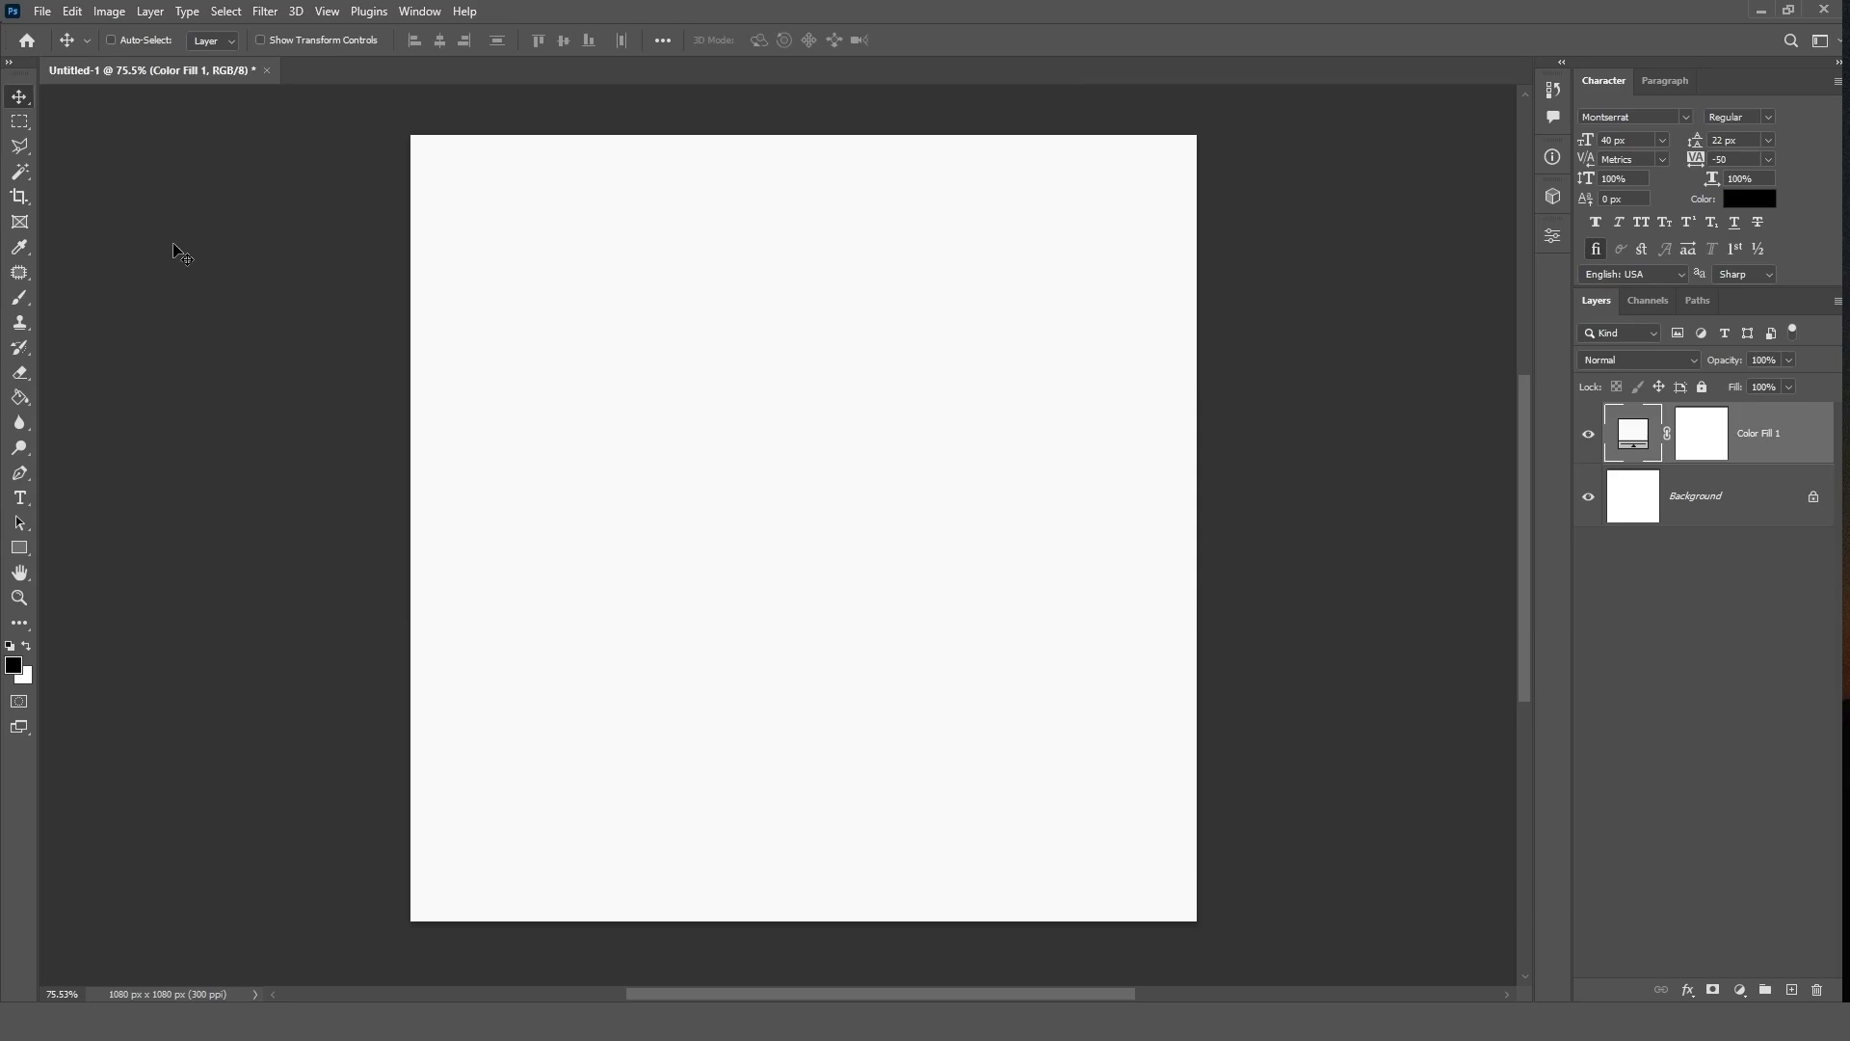
Step: Draw a white 491 × 556 px rectangle and nudge it to X 295, Y 141
left_click(17, 548)
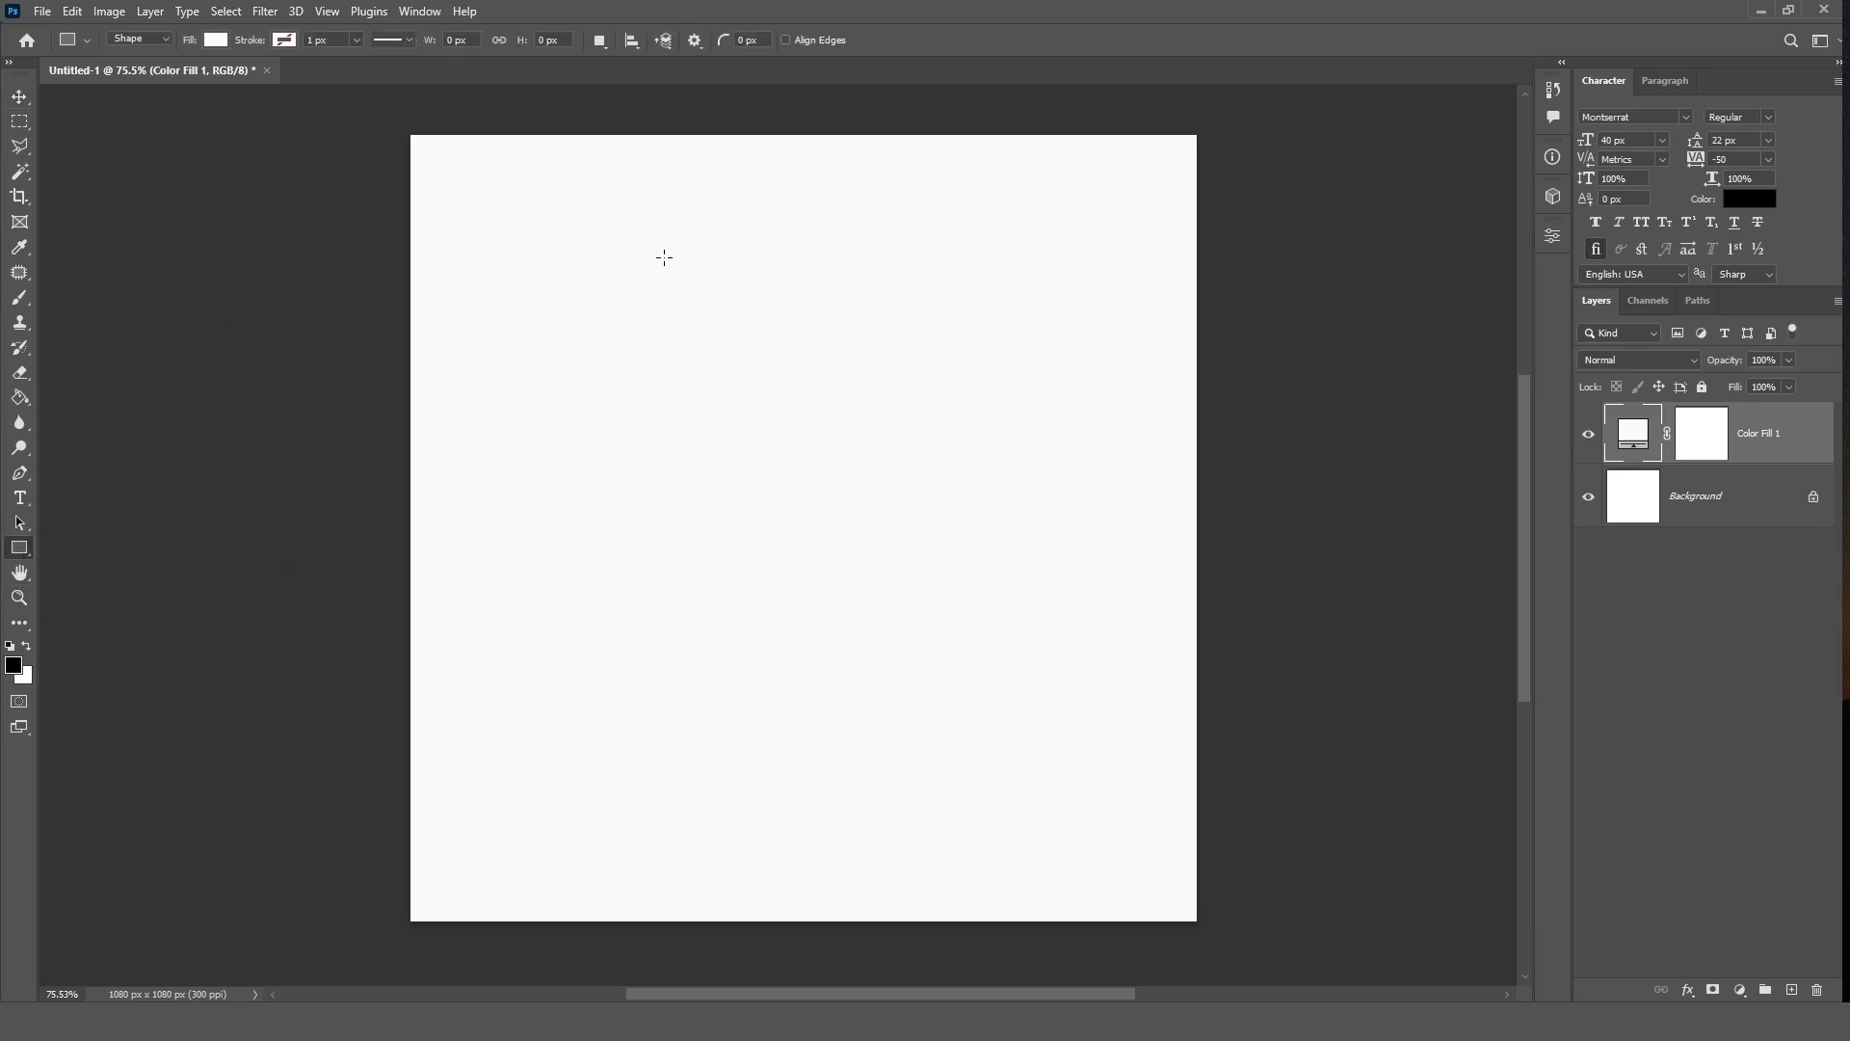
left_click_drag(664, 257, 1021, 662)
key("v")
left_click_drag(881, 428, 851, 406)
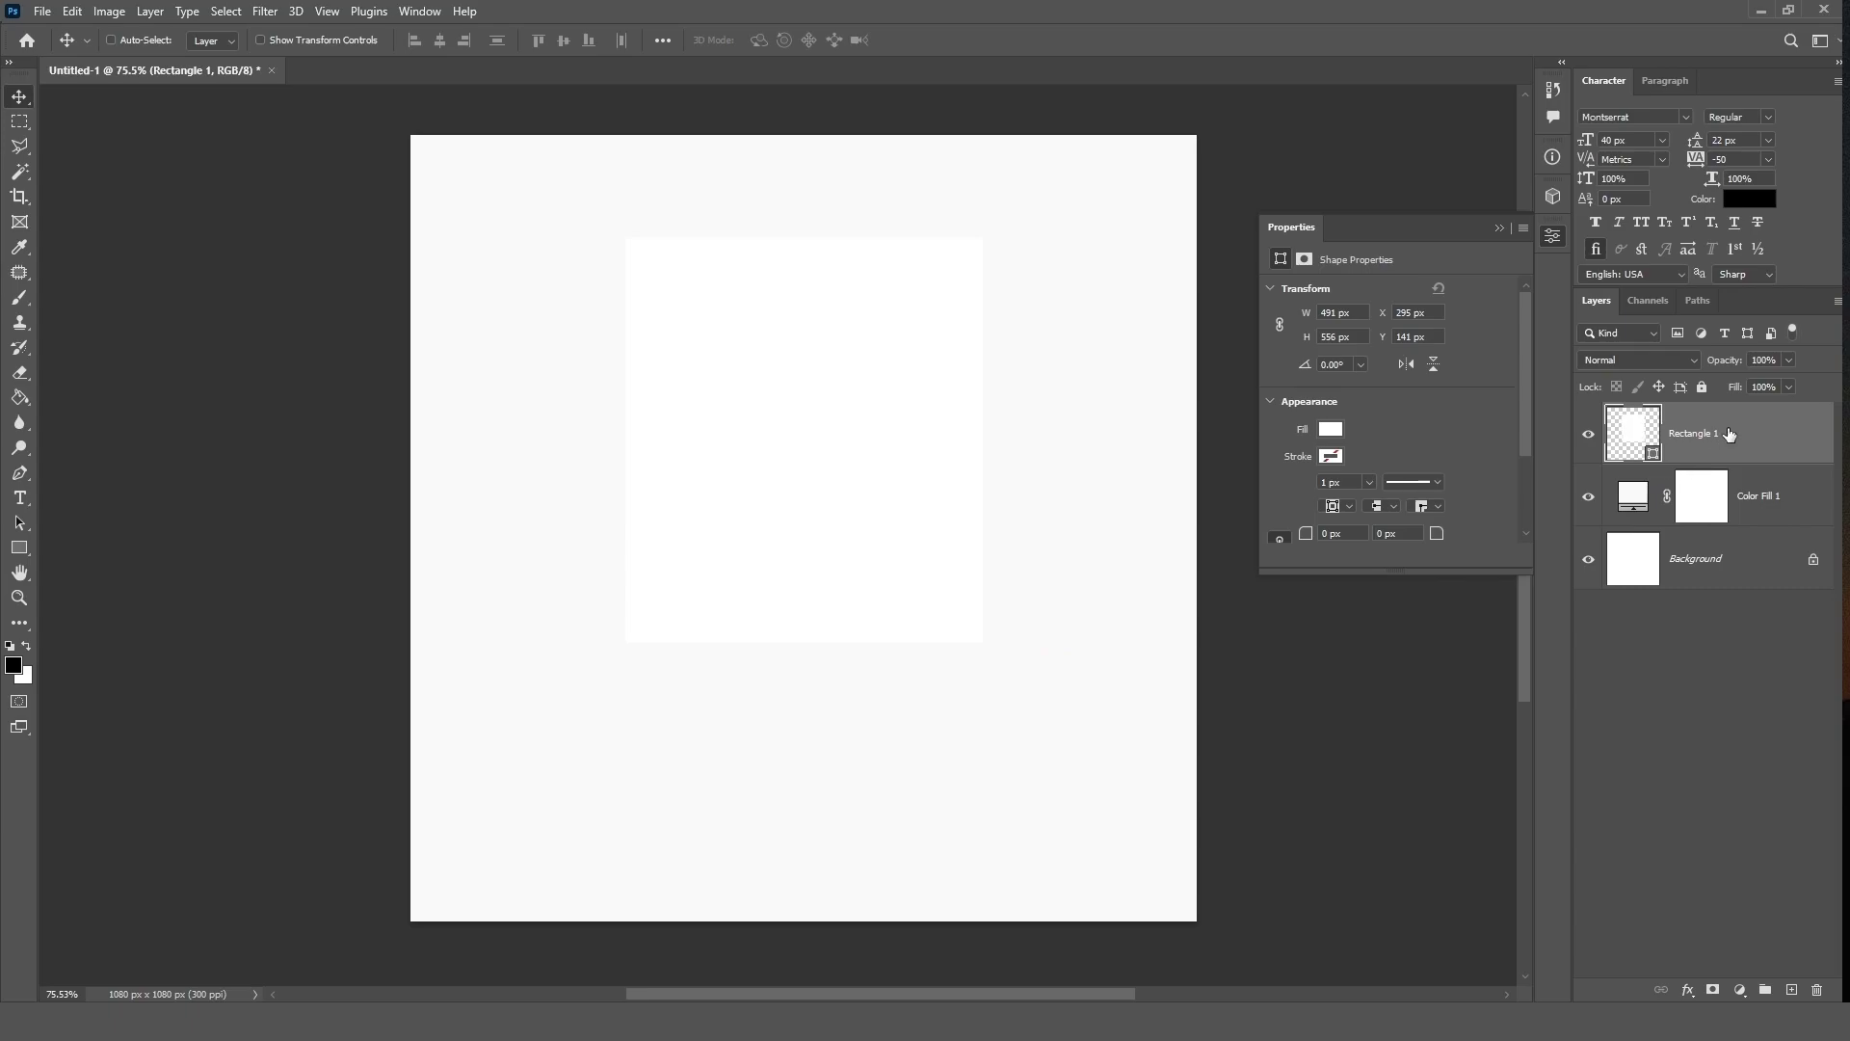
Step: Give Rectangle 1 an inside white Stroke and a Drop Shadow (32% opacity, distance 27, size 57)
left_click(1698, 993)
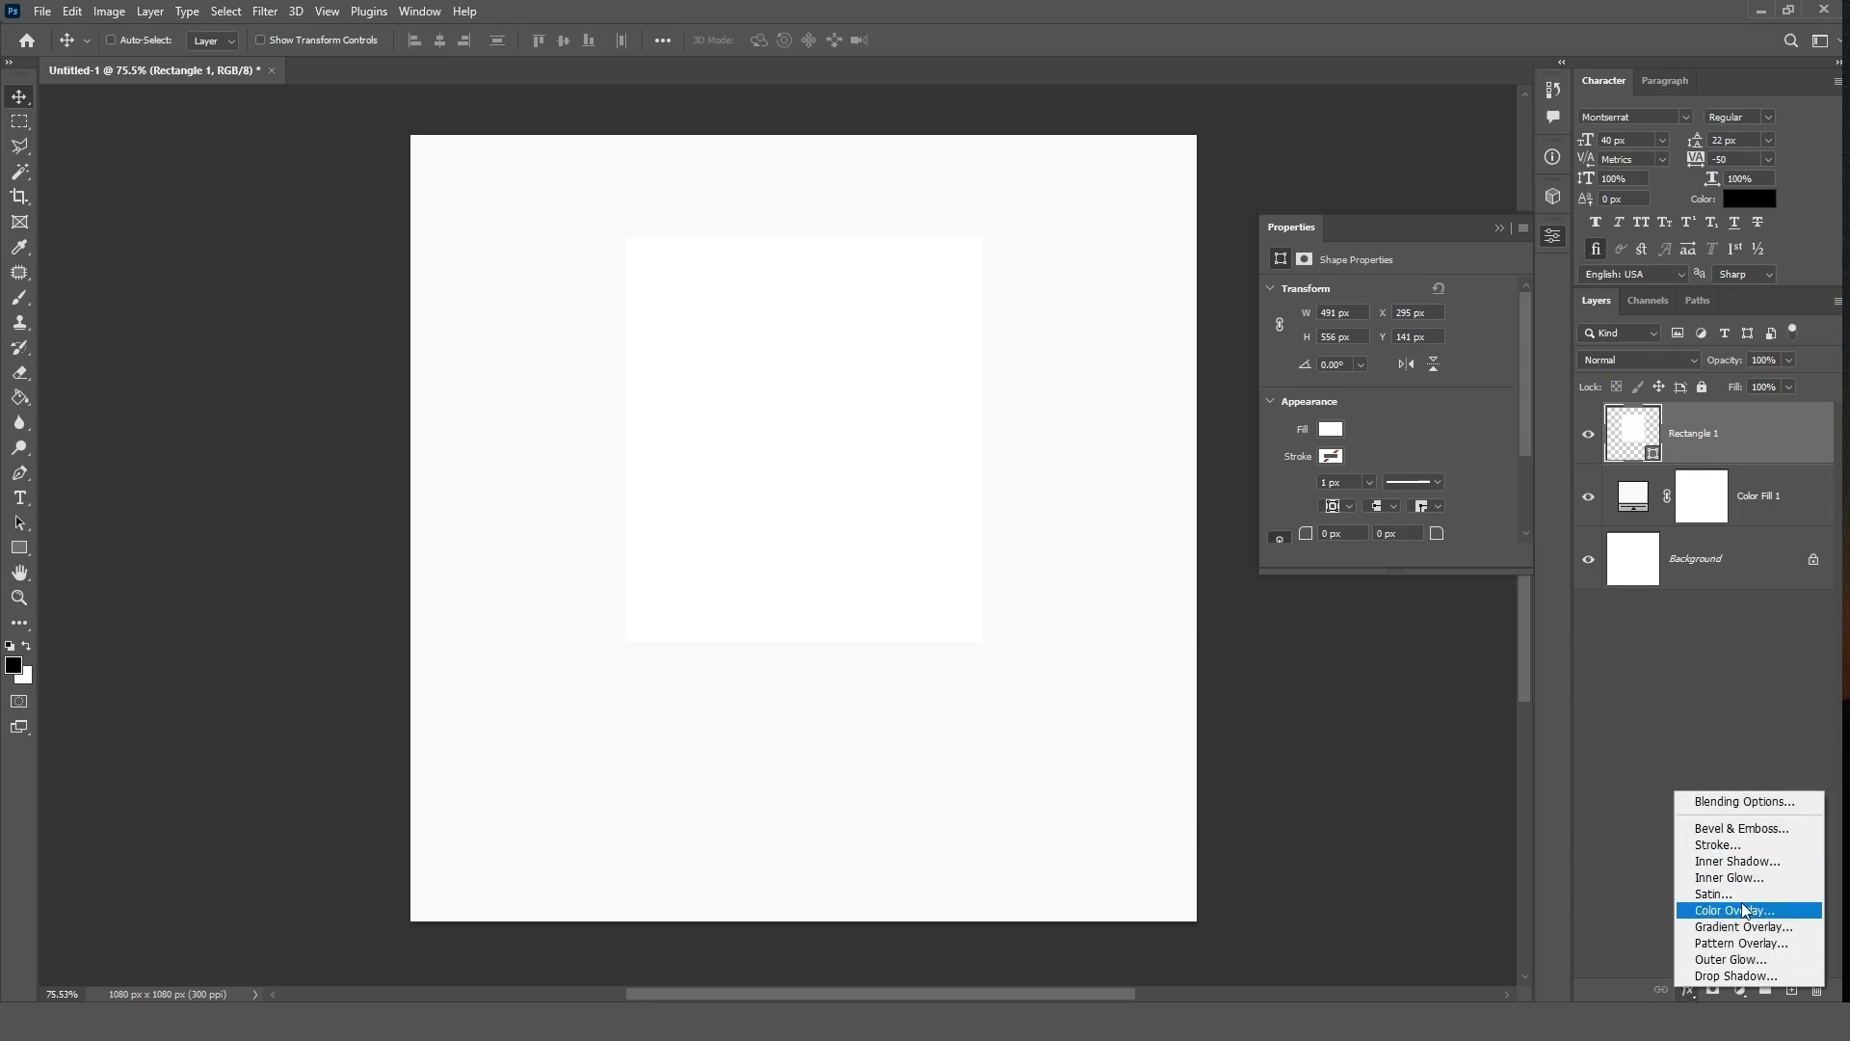
left_click(1721, 848)
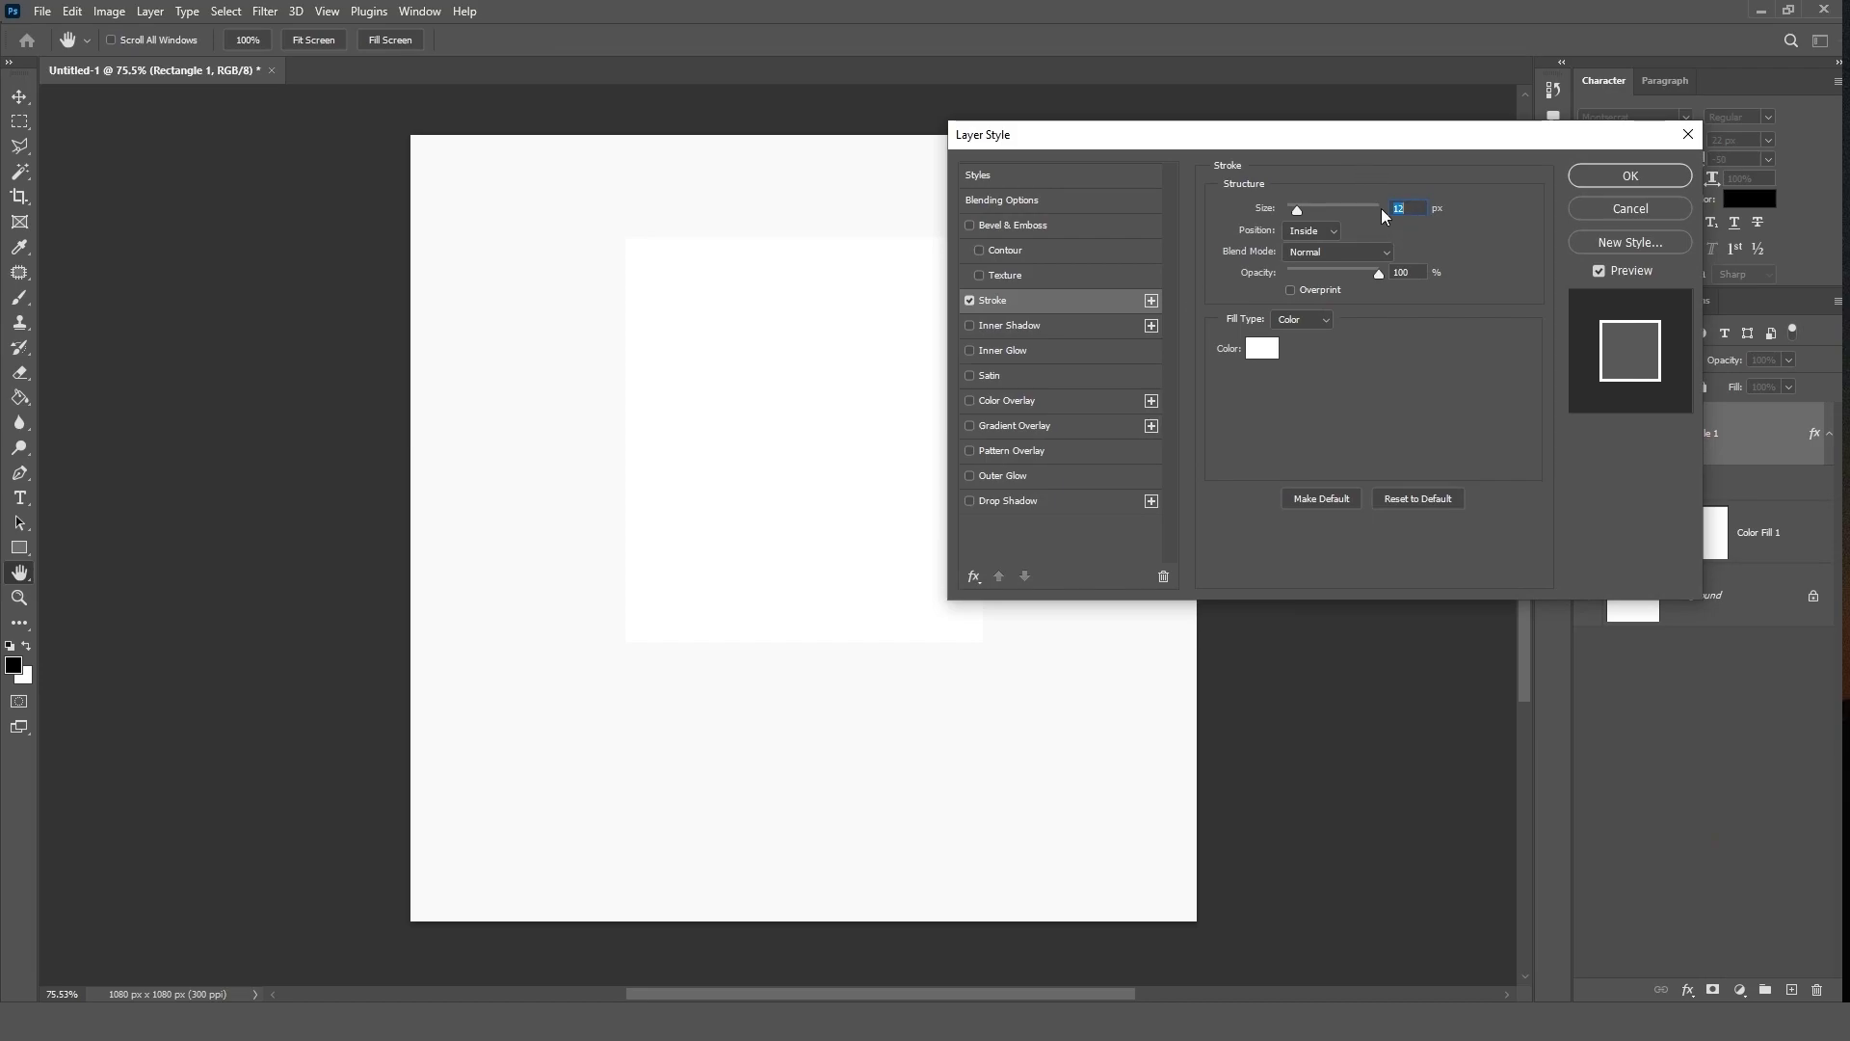
left_click(1029, 500)
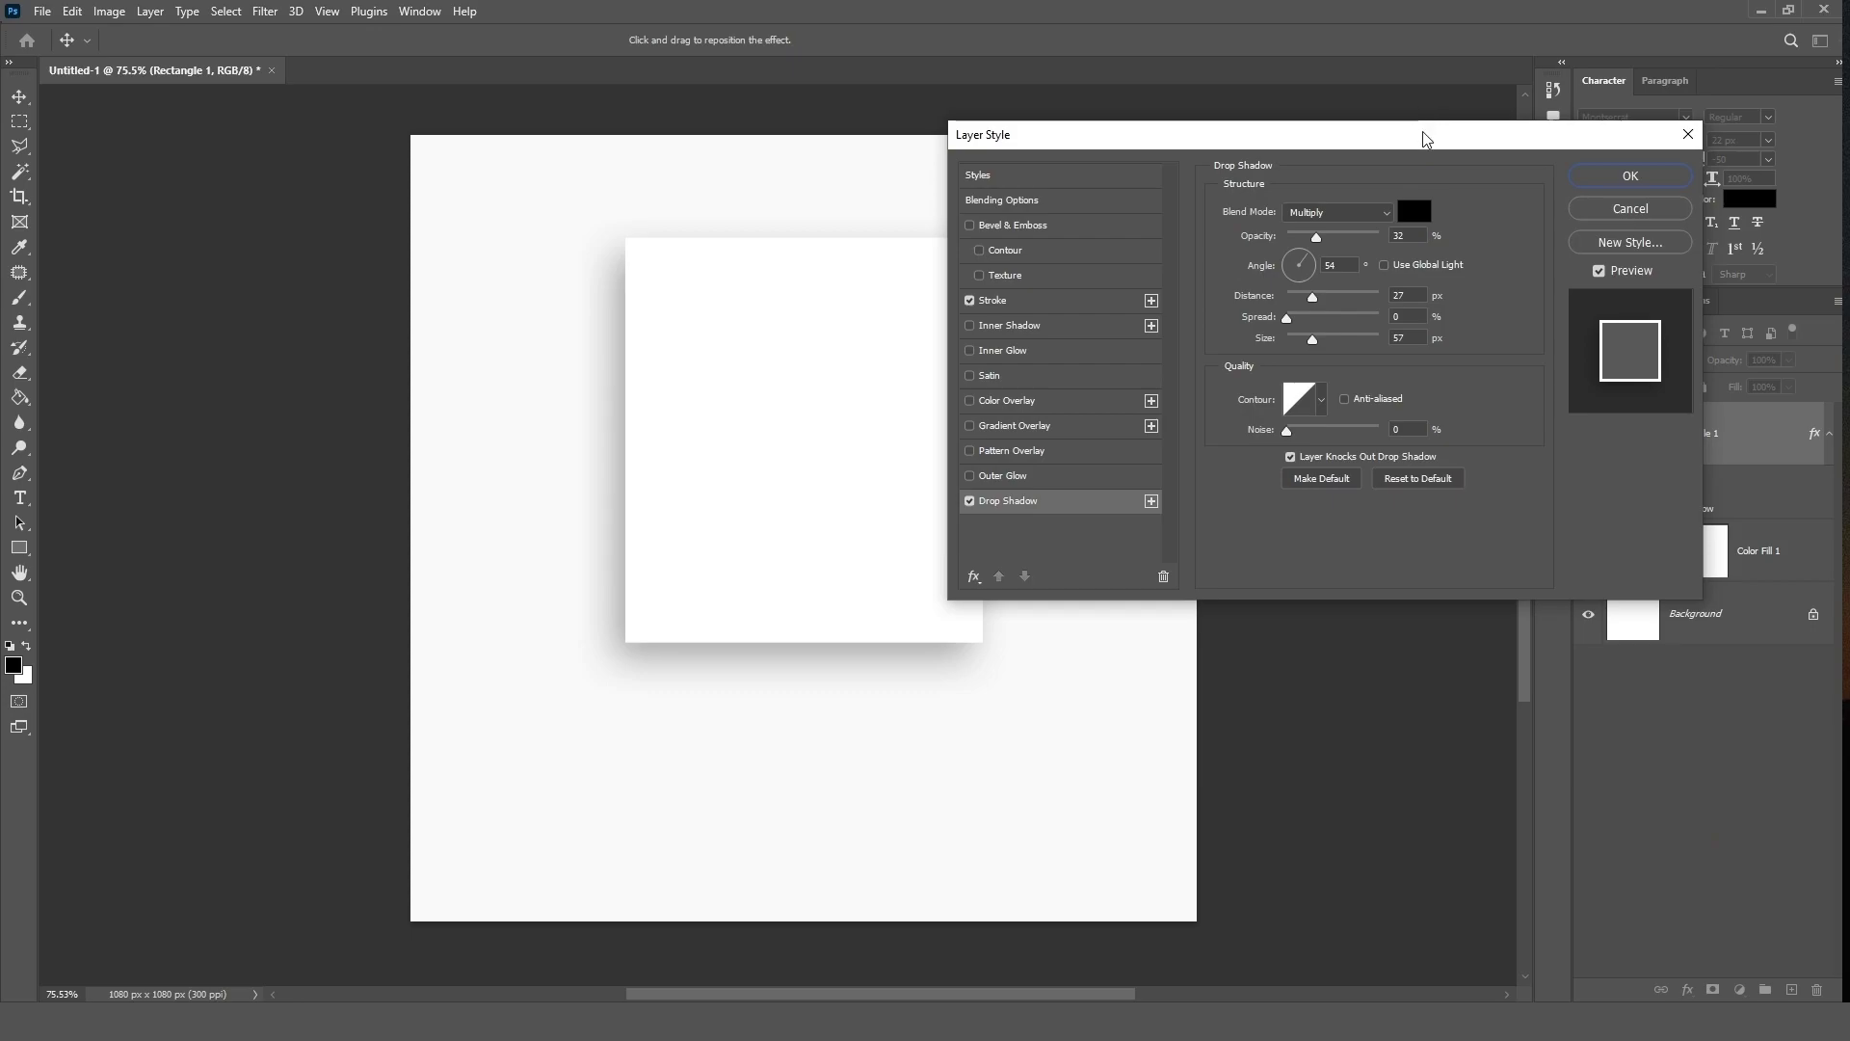
left_click_drag(1429, 136, 1517, 97)
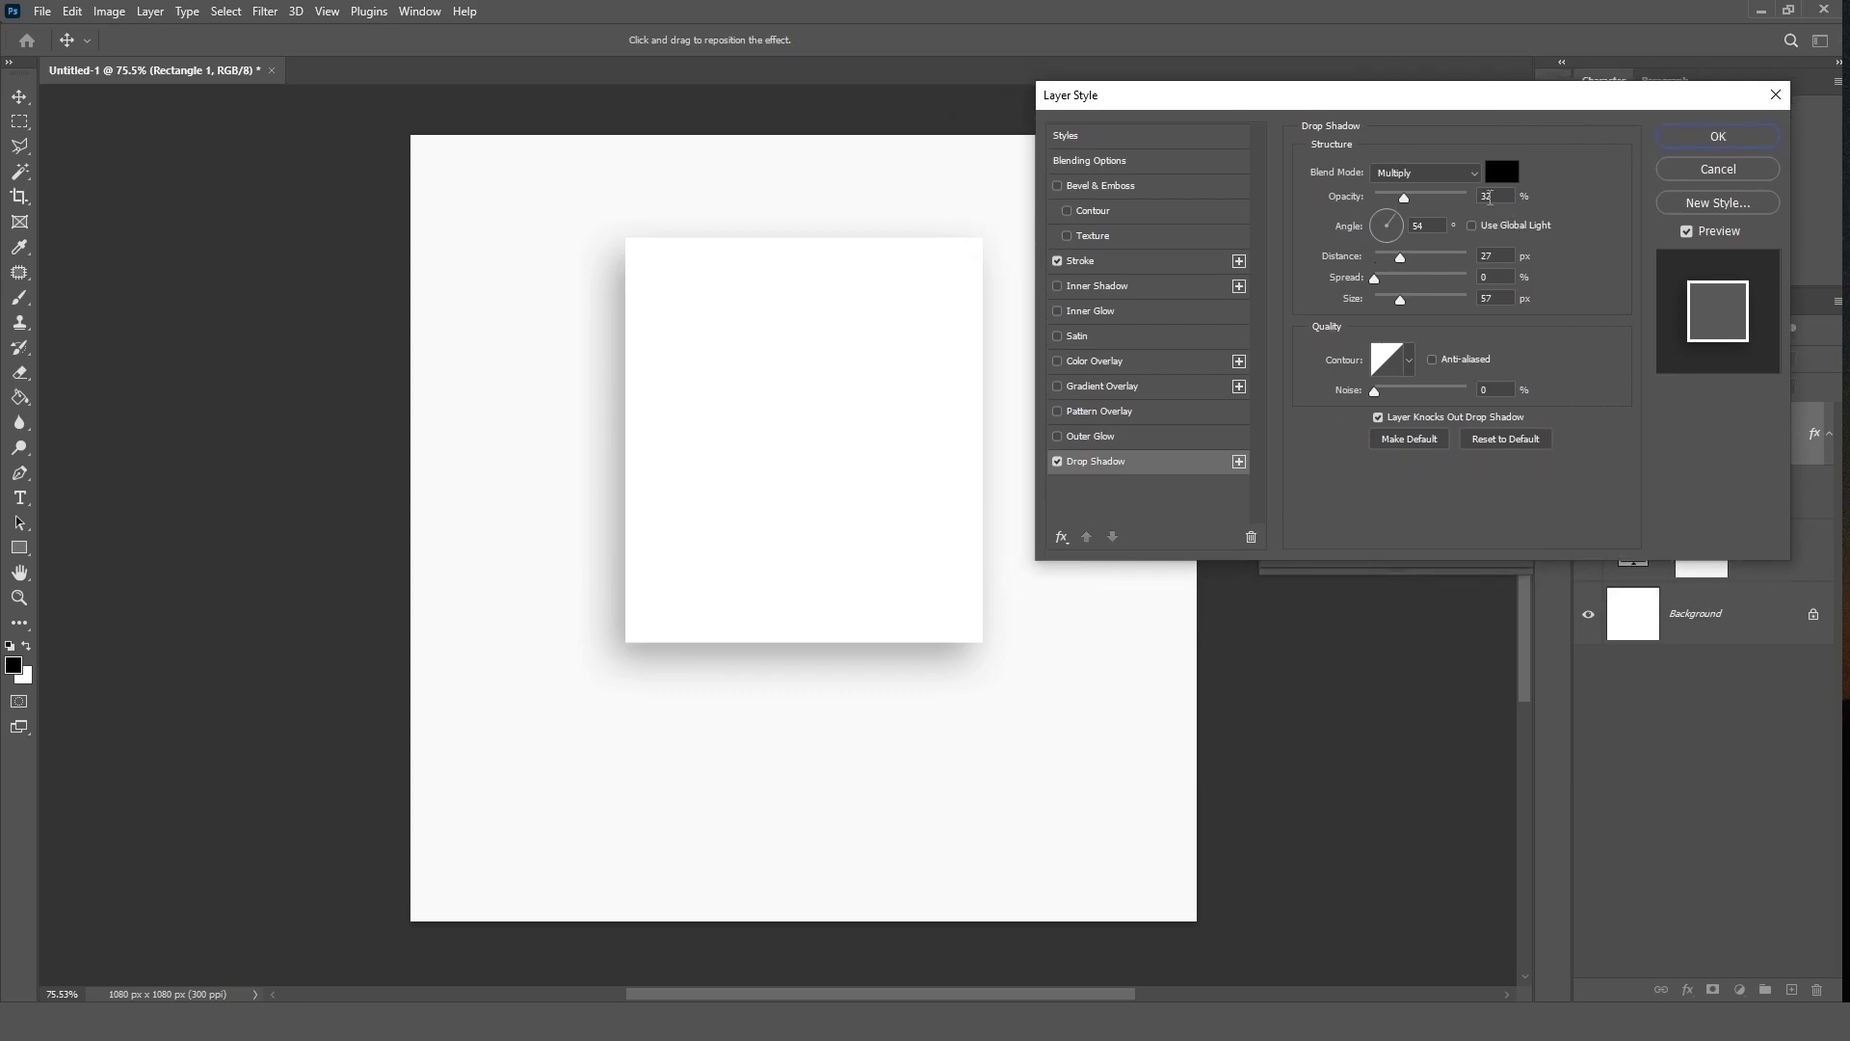
left_click(1719, 137)
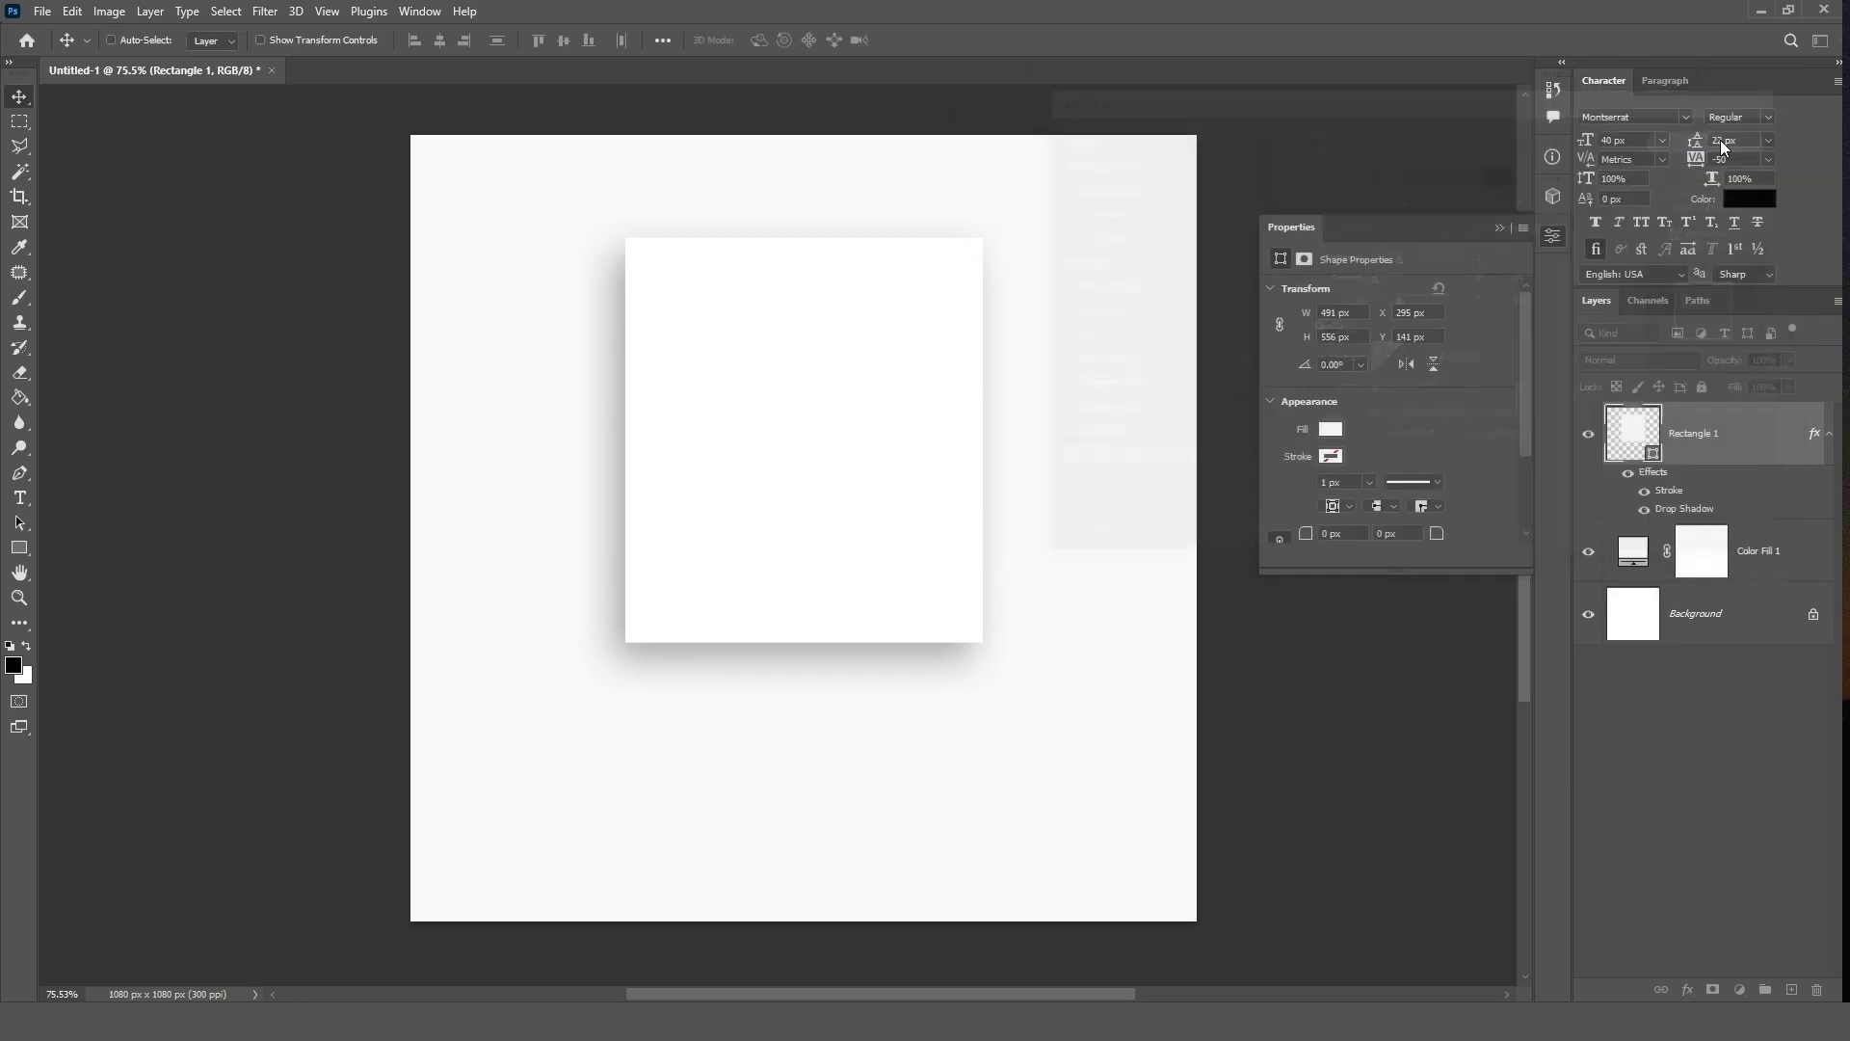
Step: Raise the rectangle slightly, then place image-01 scaled down and moved over it
left_click_drag(873, 436, 871, 410)
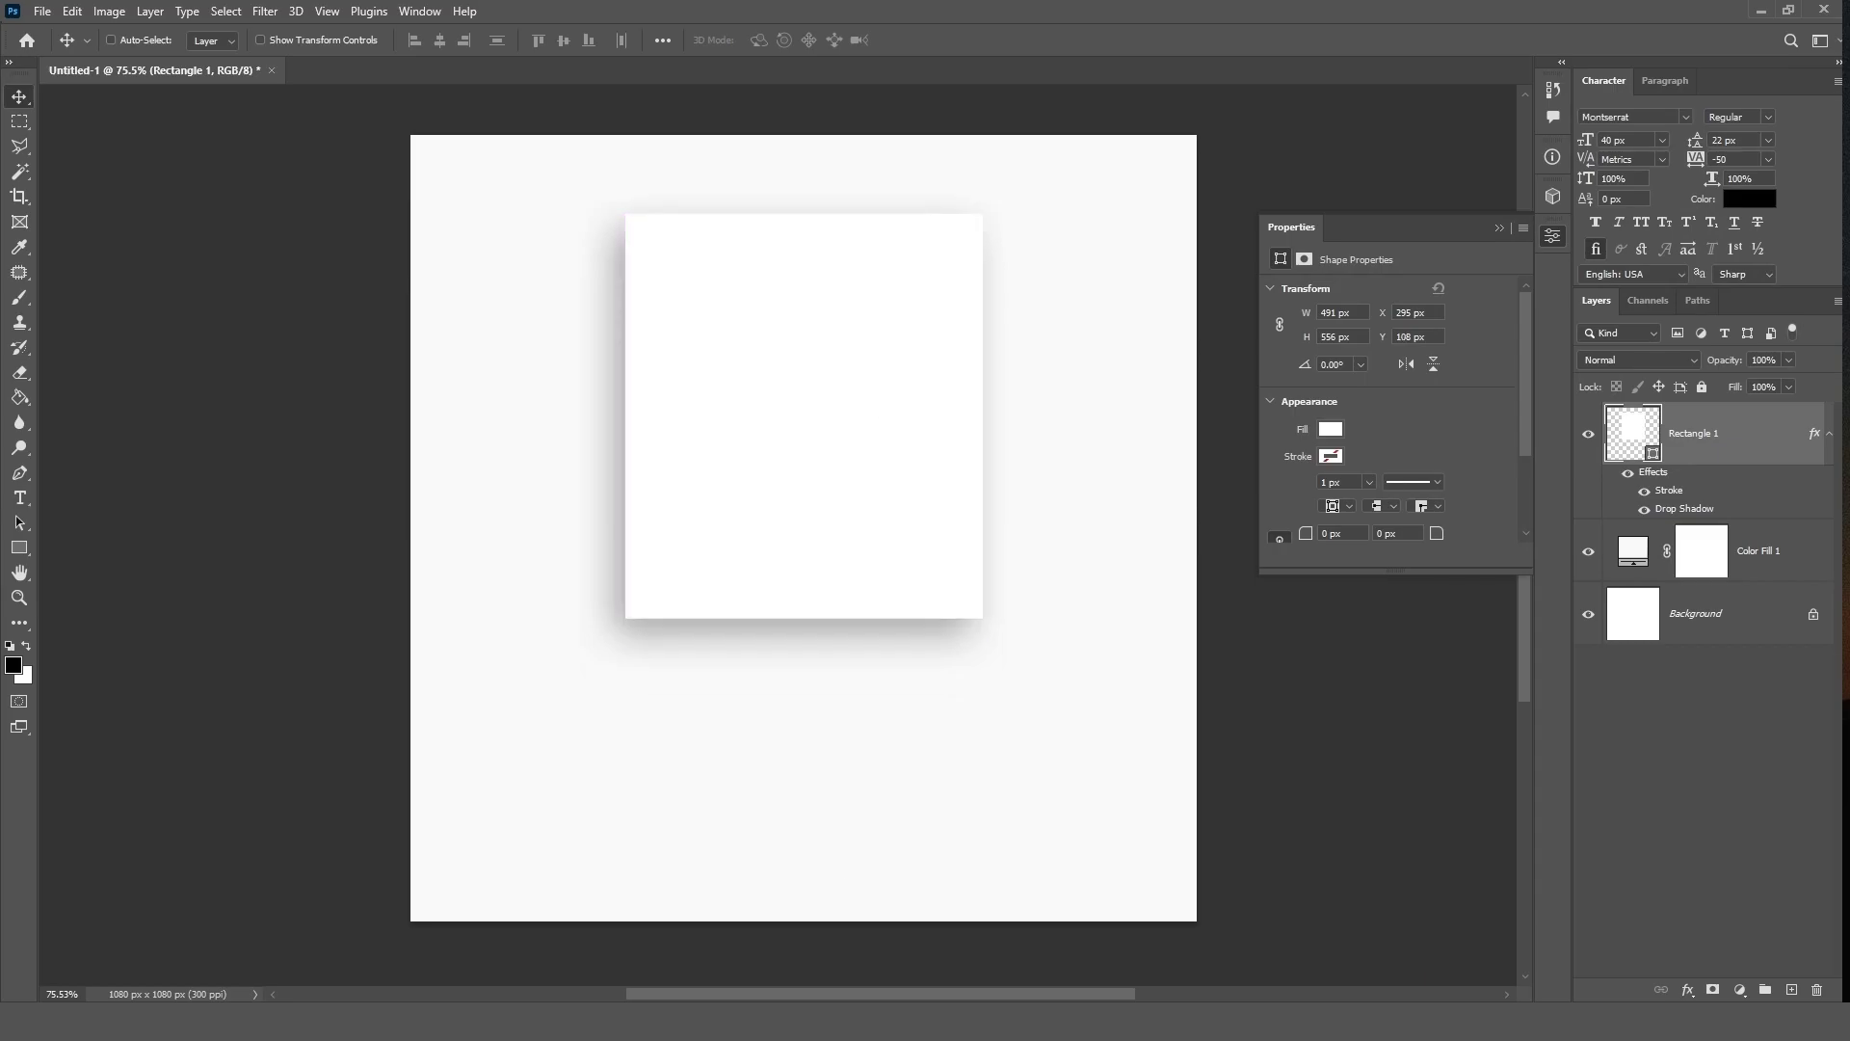
key("alt+Tab")
left_click(643, 465)
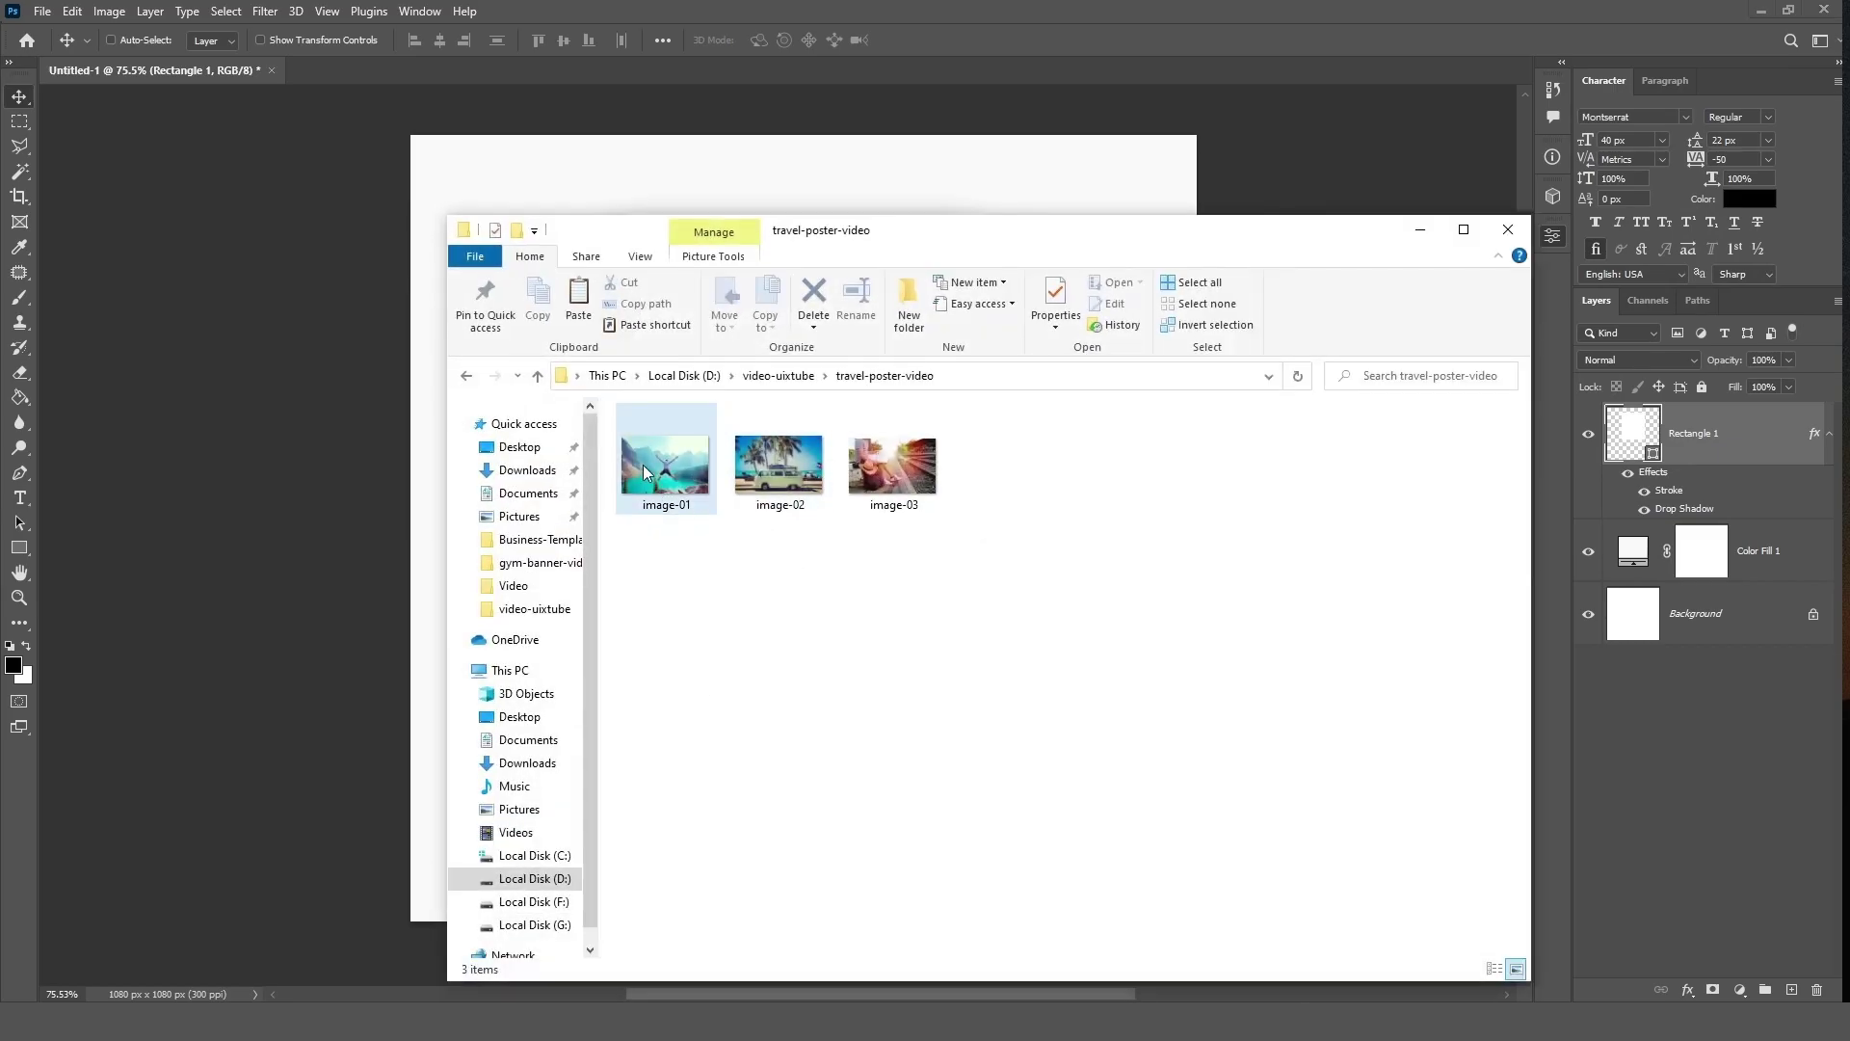
left_click_drag(643, 464, 777, 173)
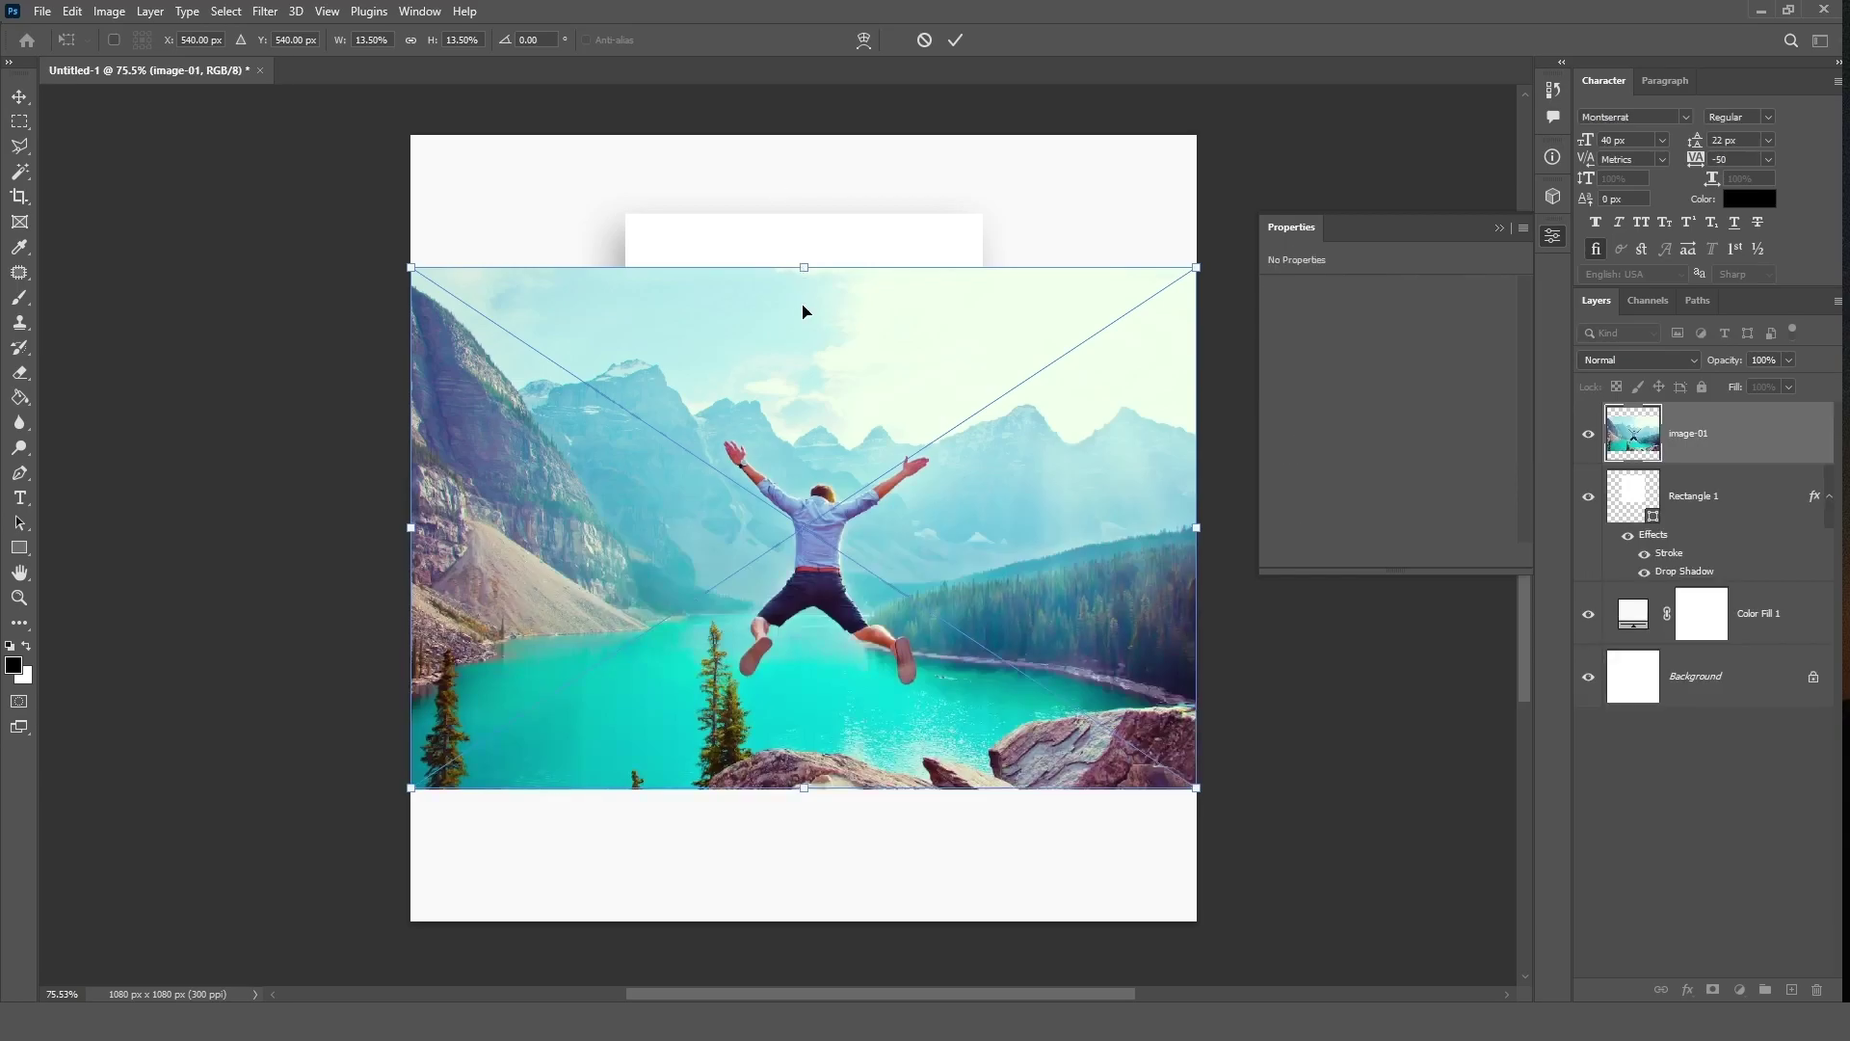
left_click_drag(803, 272, 805, 303)
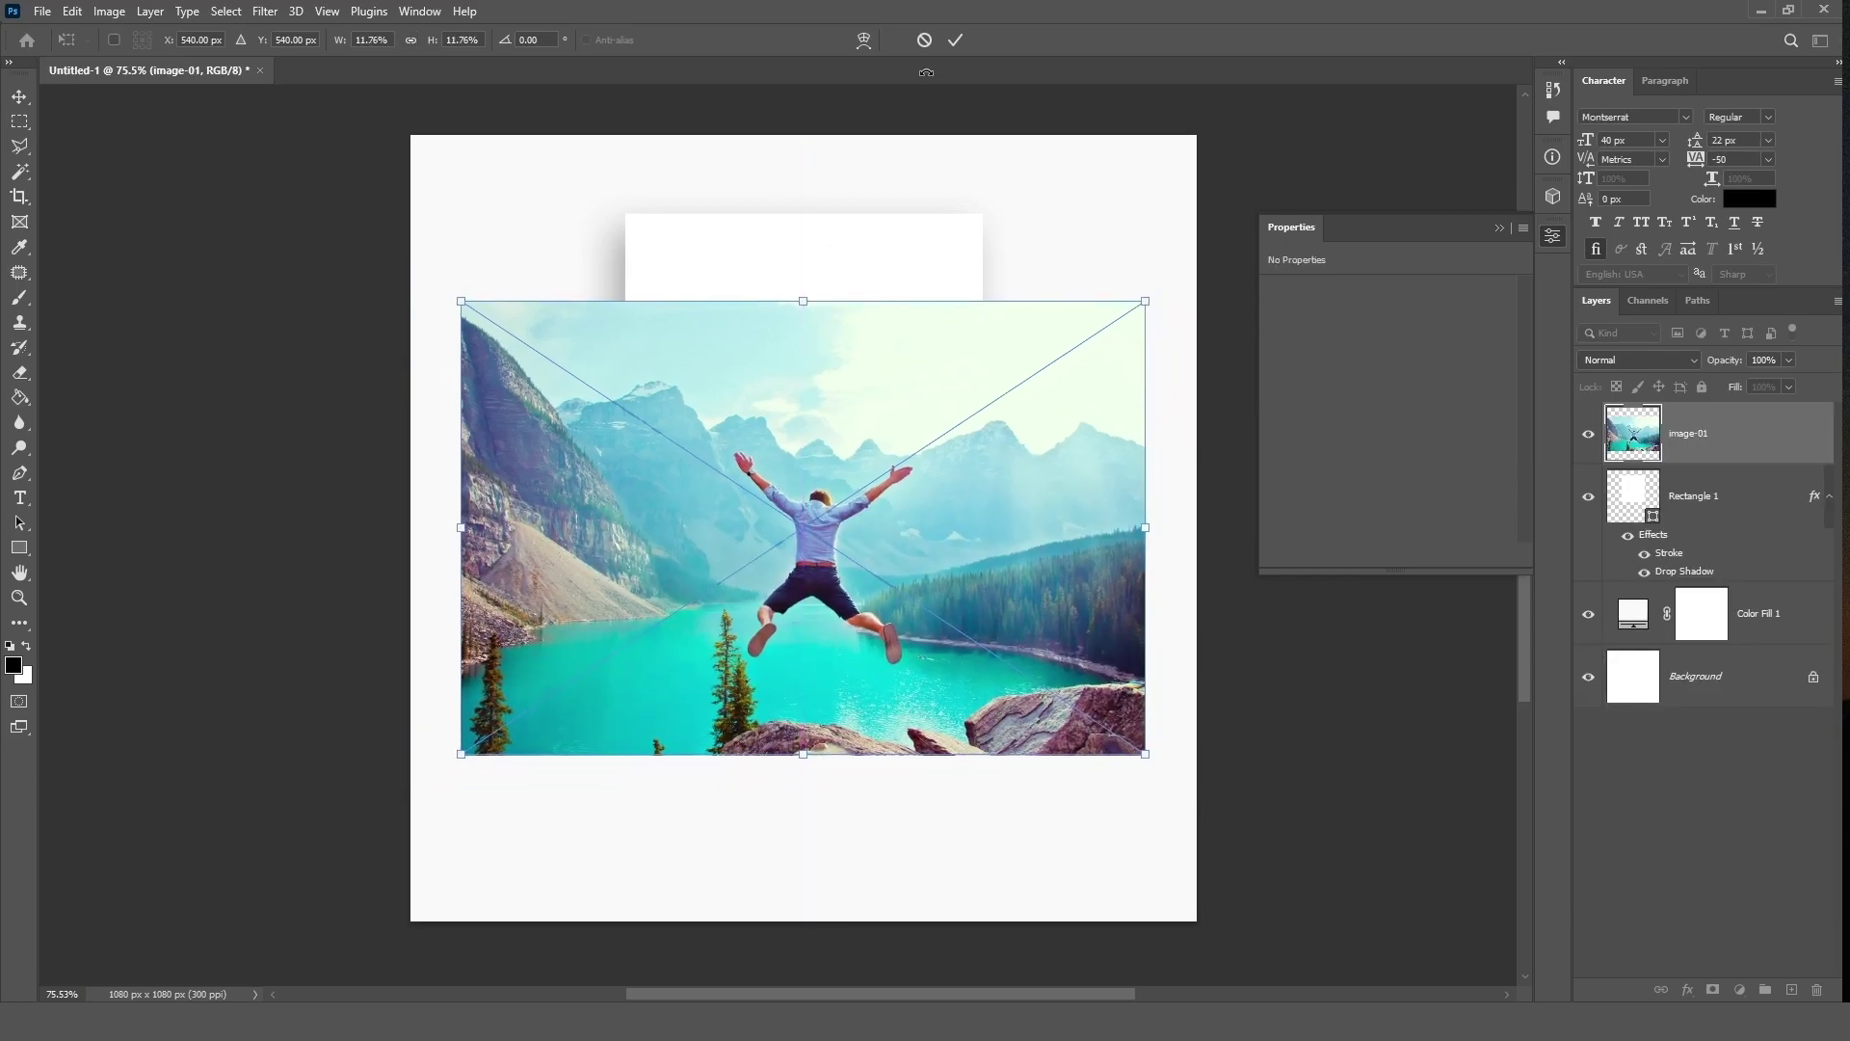
left_click(957, 40)
left_click_drag(843, 364, 841, 253)
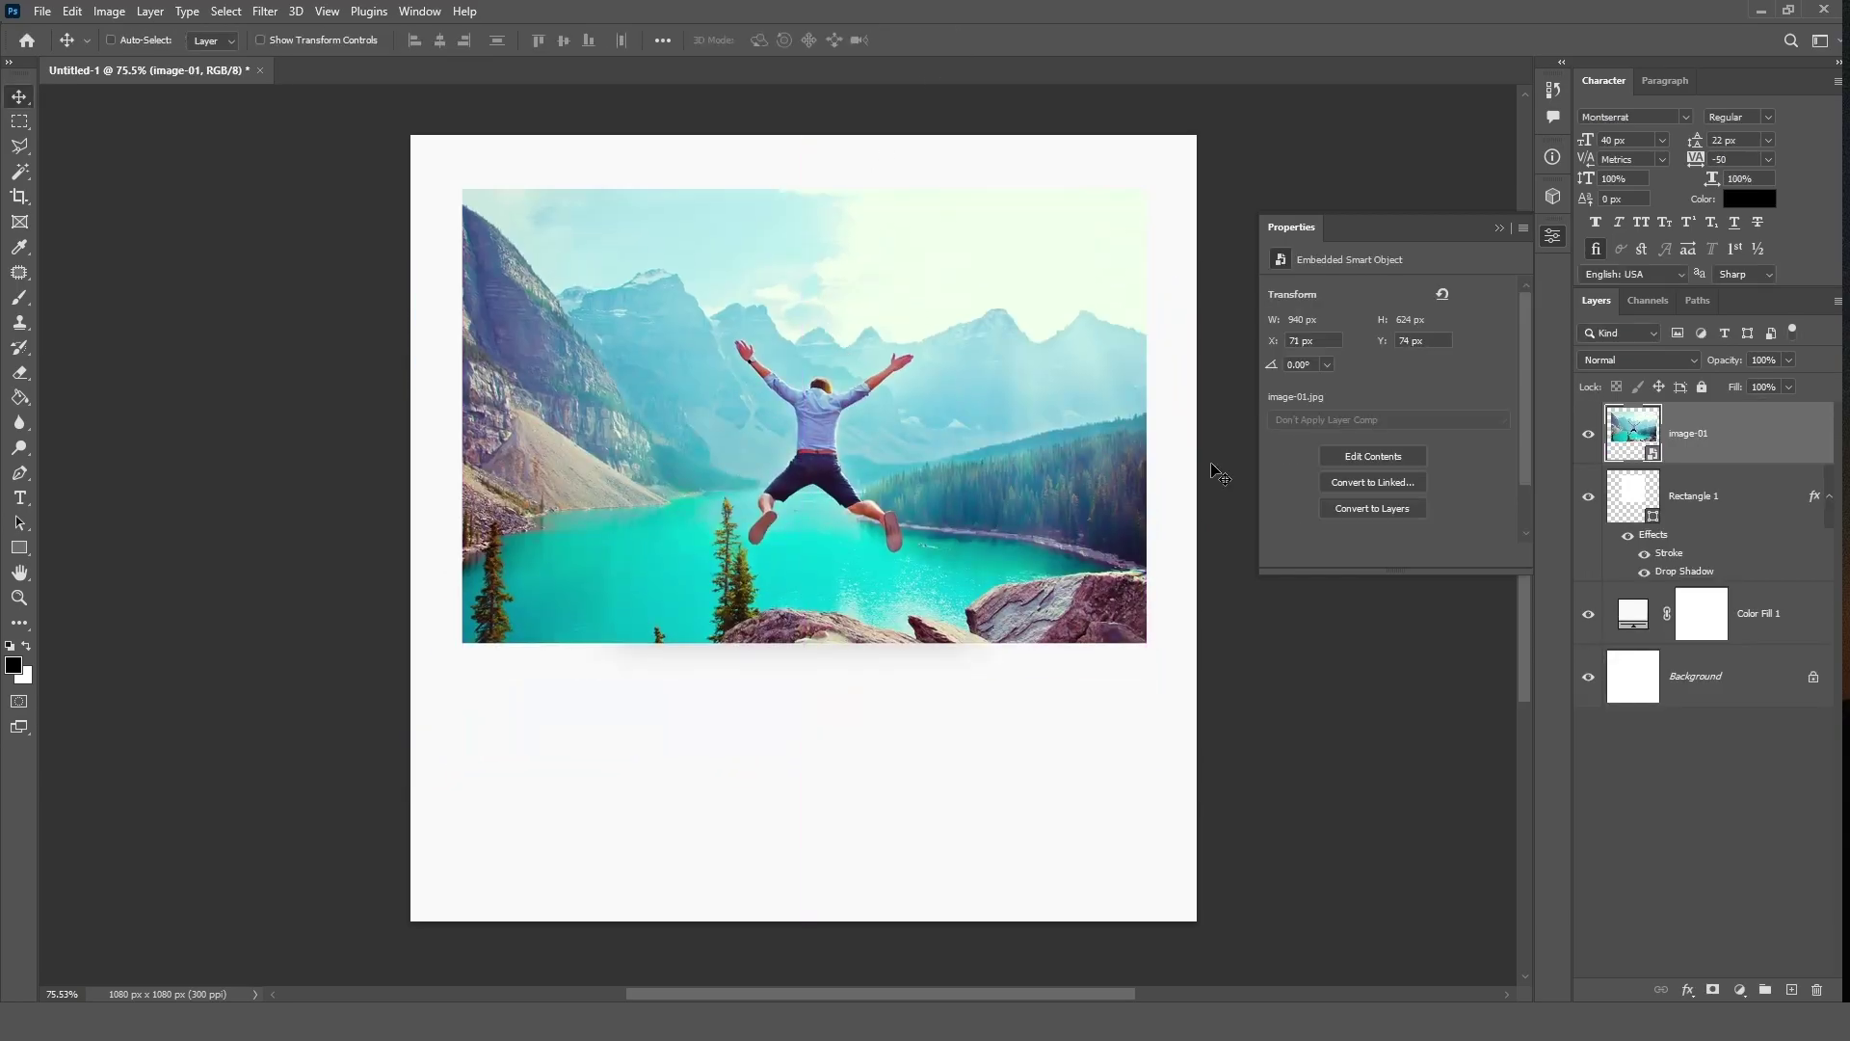
Step: Clip image-01 inside the Rectangle 1 frame with a clipping mask
right_click(1752, 444)
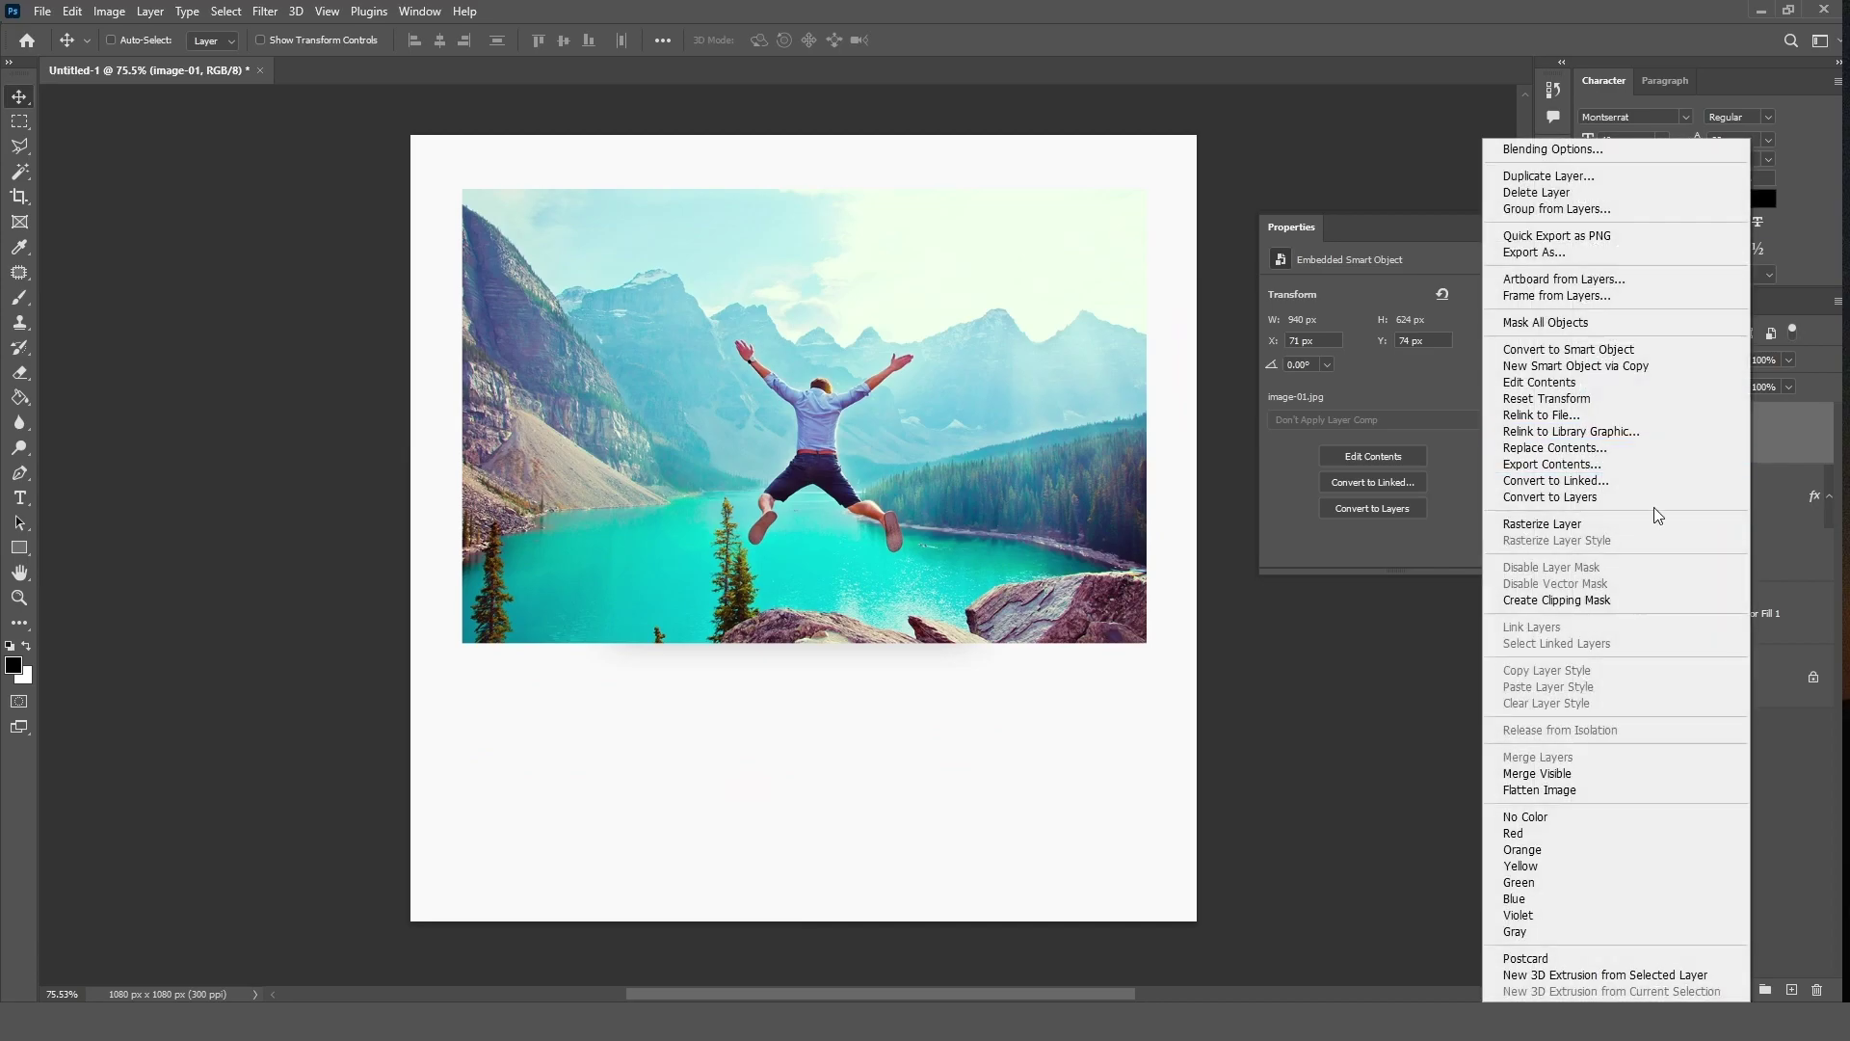
left_click(1628, 602)
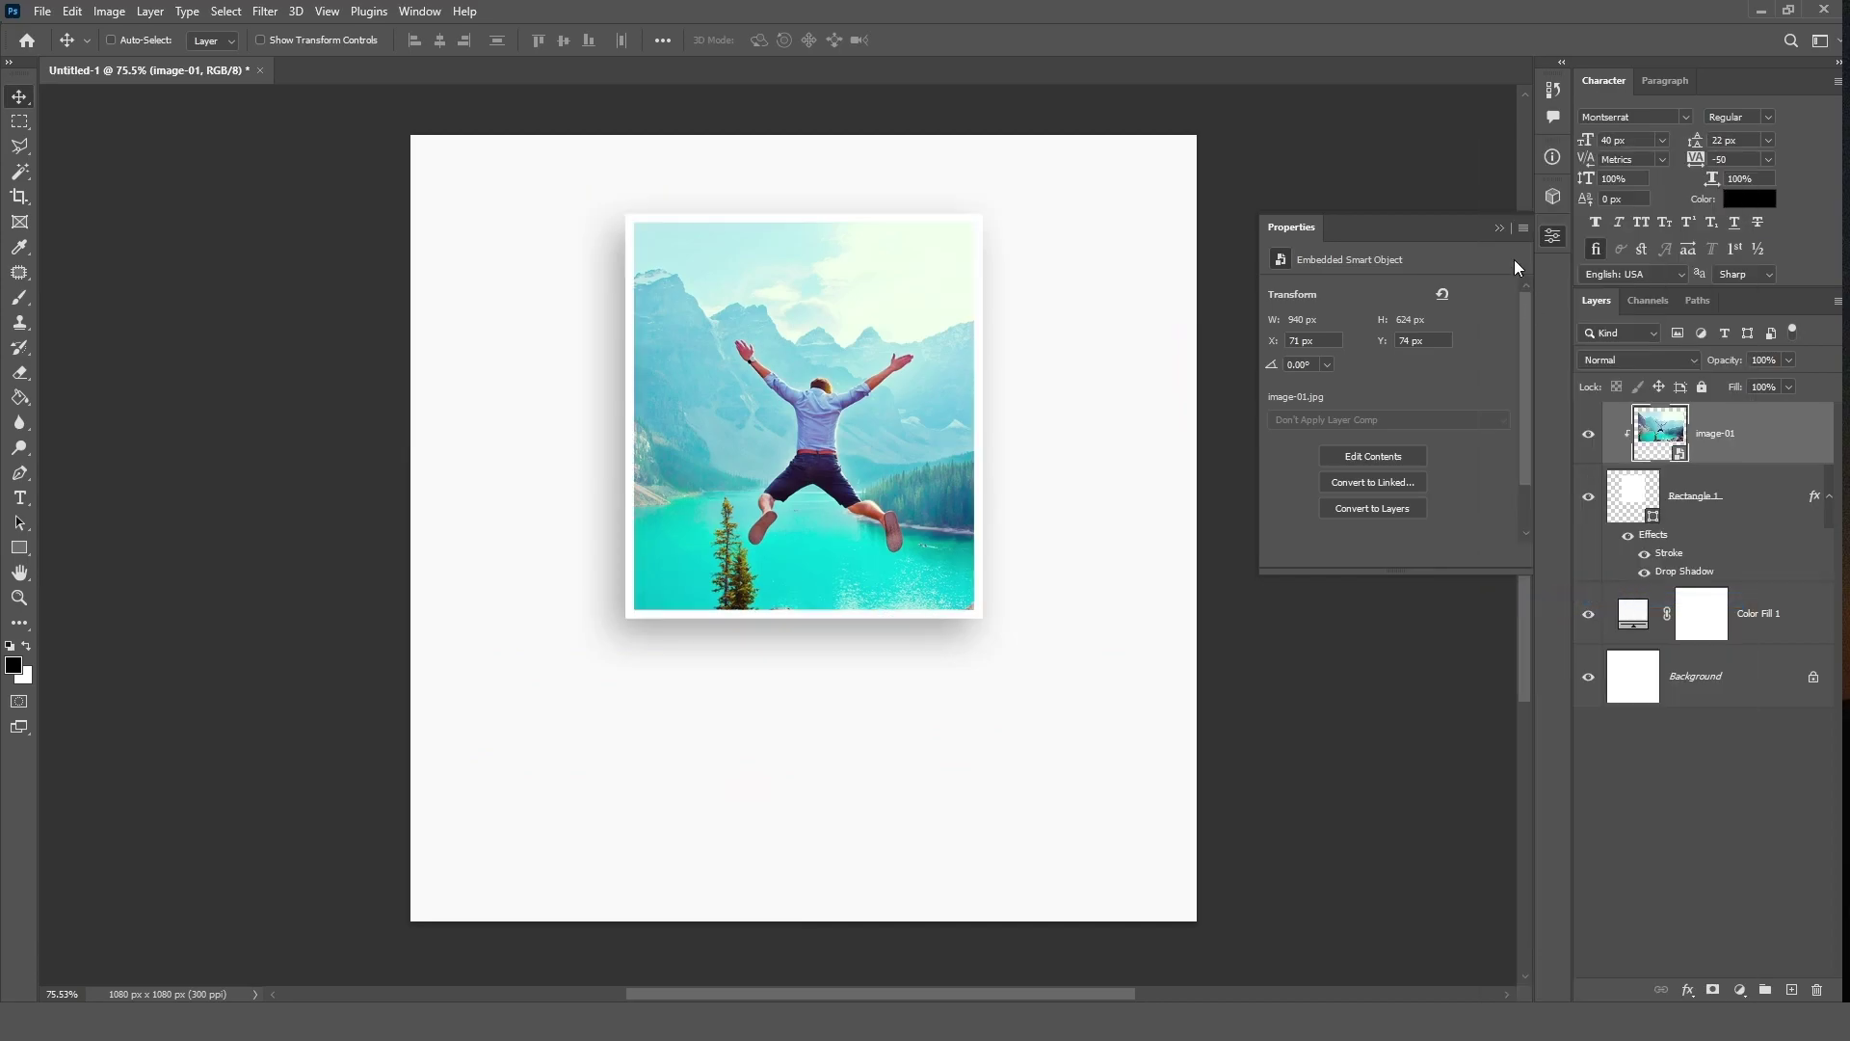
left_click(1499, 229)
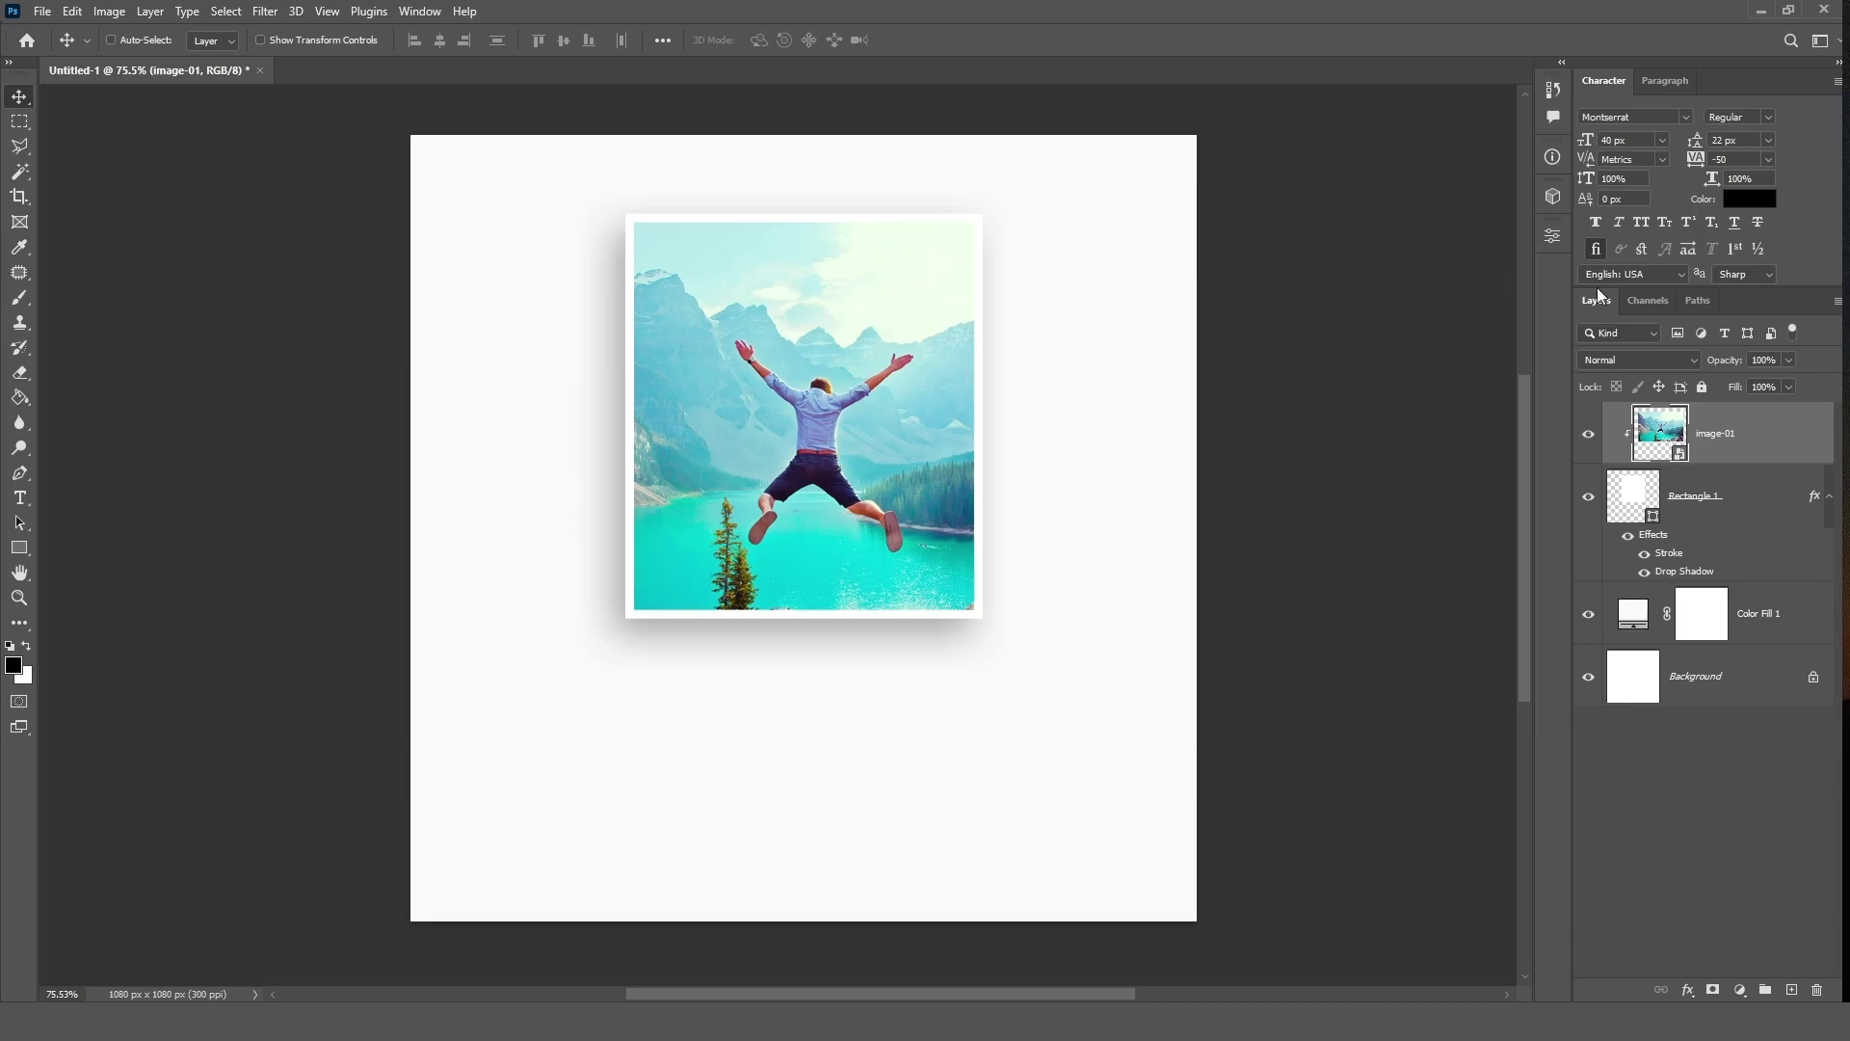
Step: Duplicate the Rectangle 1 frame layer as Rectangle 1 copy
left_click(1717, 502)
right_click(1714, 496)
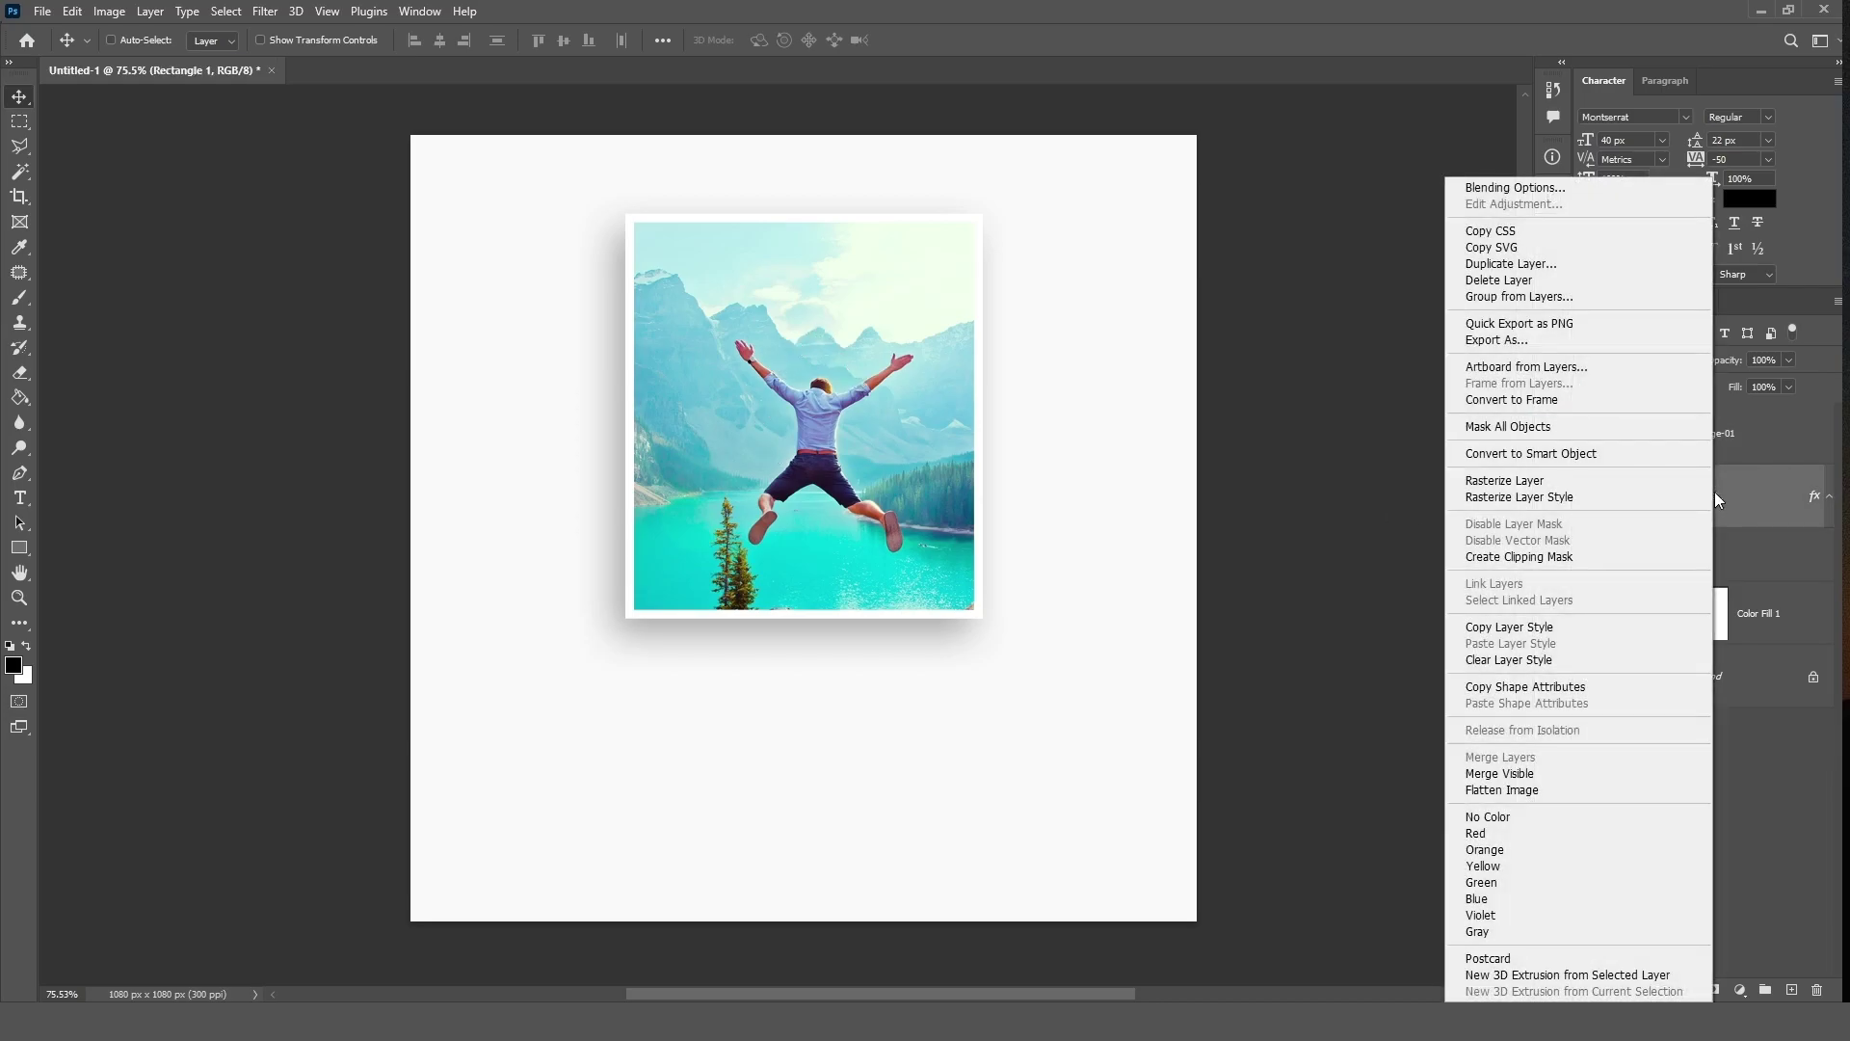
left_click(1554, 262)
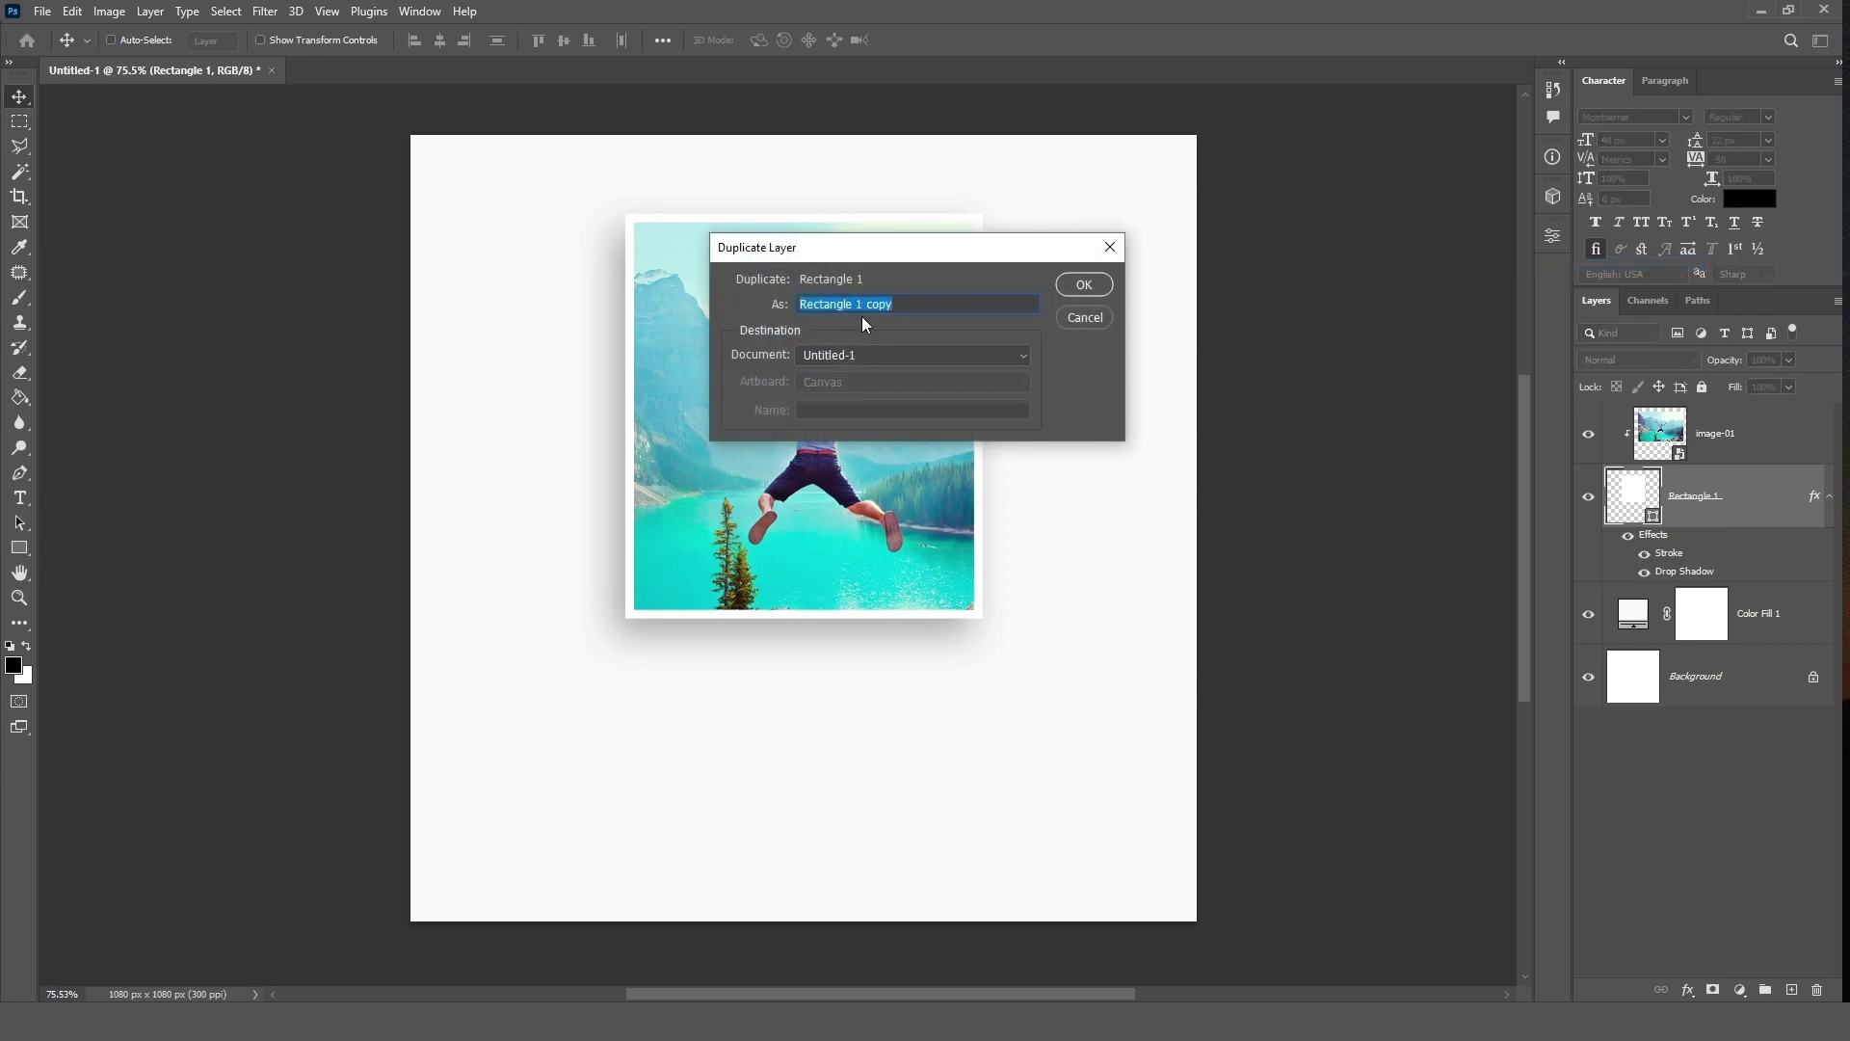
left_click(1084, 285)
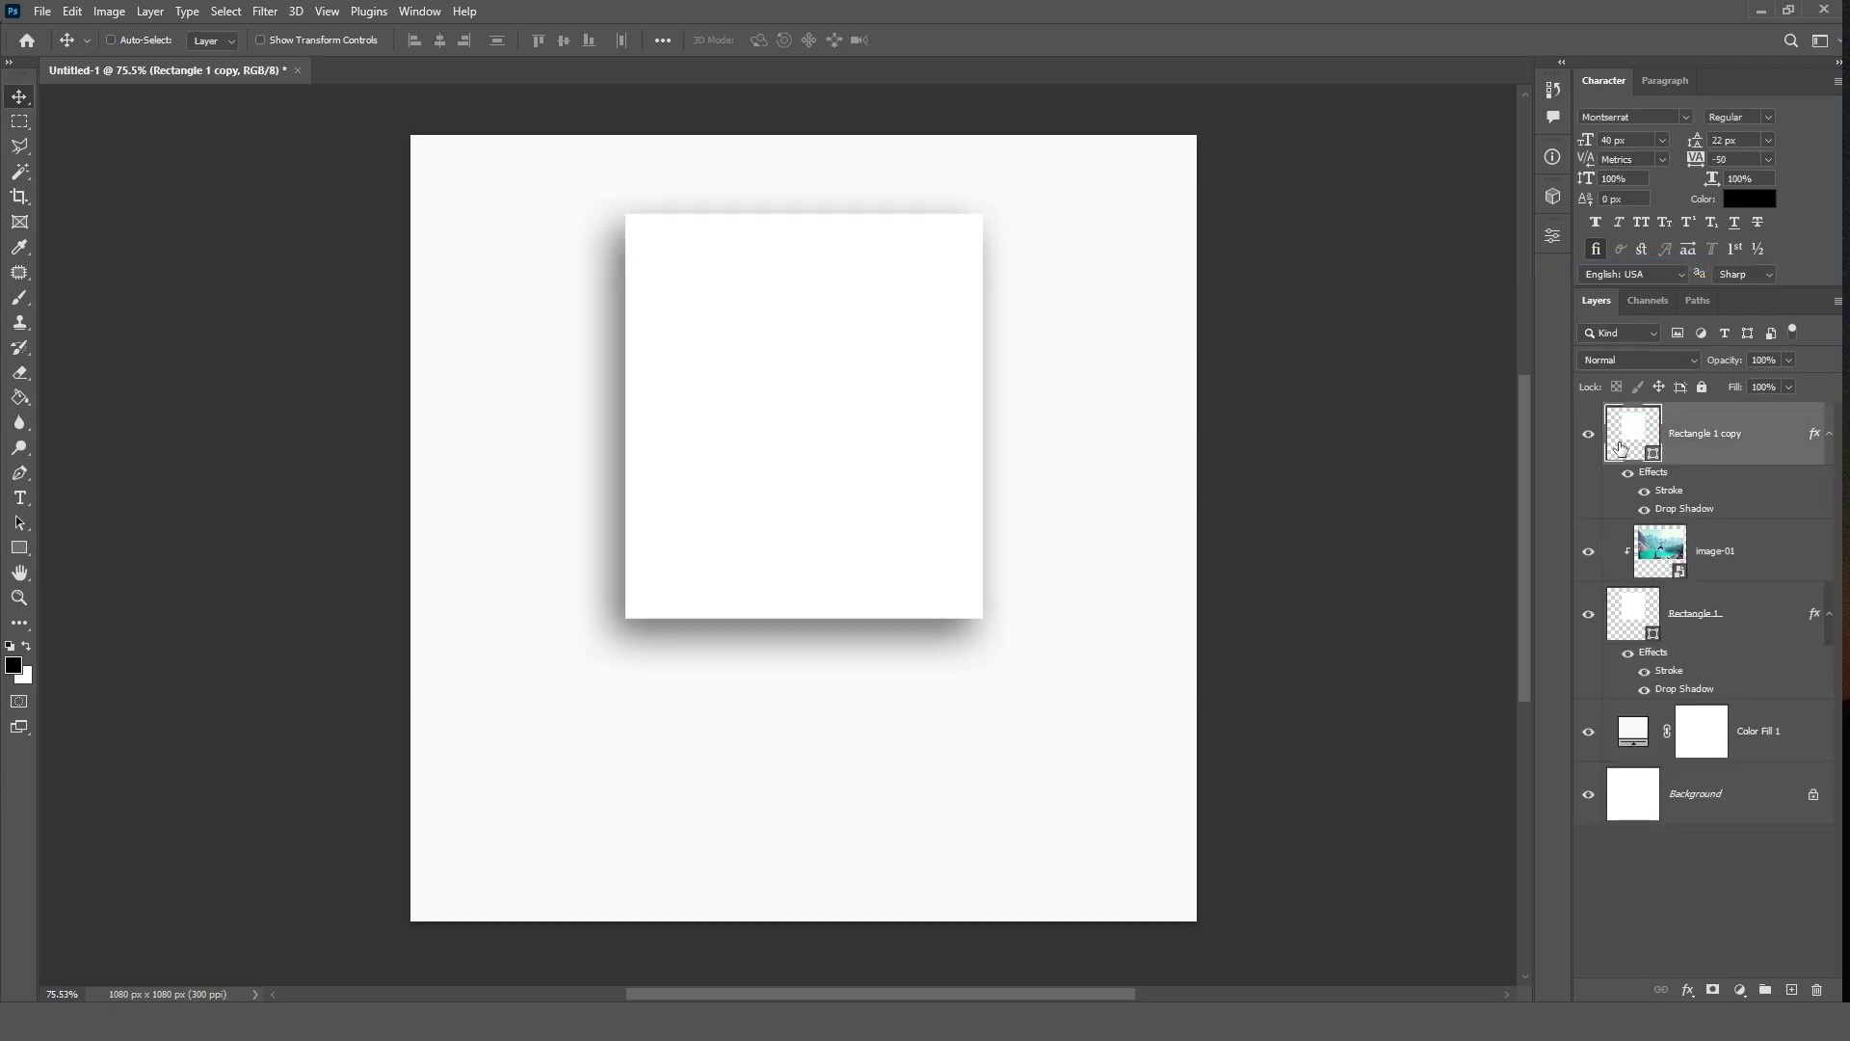
Step: Scale the copy to 56%, rotate it -13.25°, and set it over the photo's left edge
left_click_drag(875, 384, 711, 471)
key("ctrl+t")
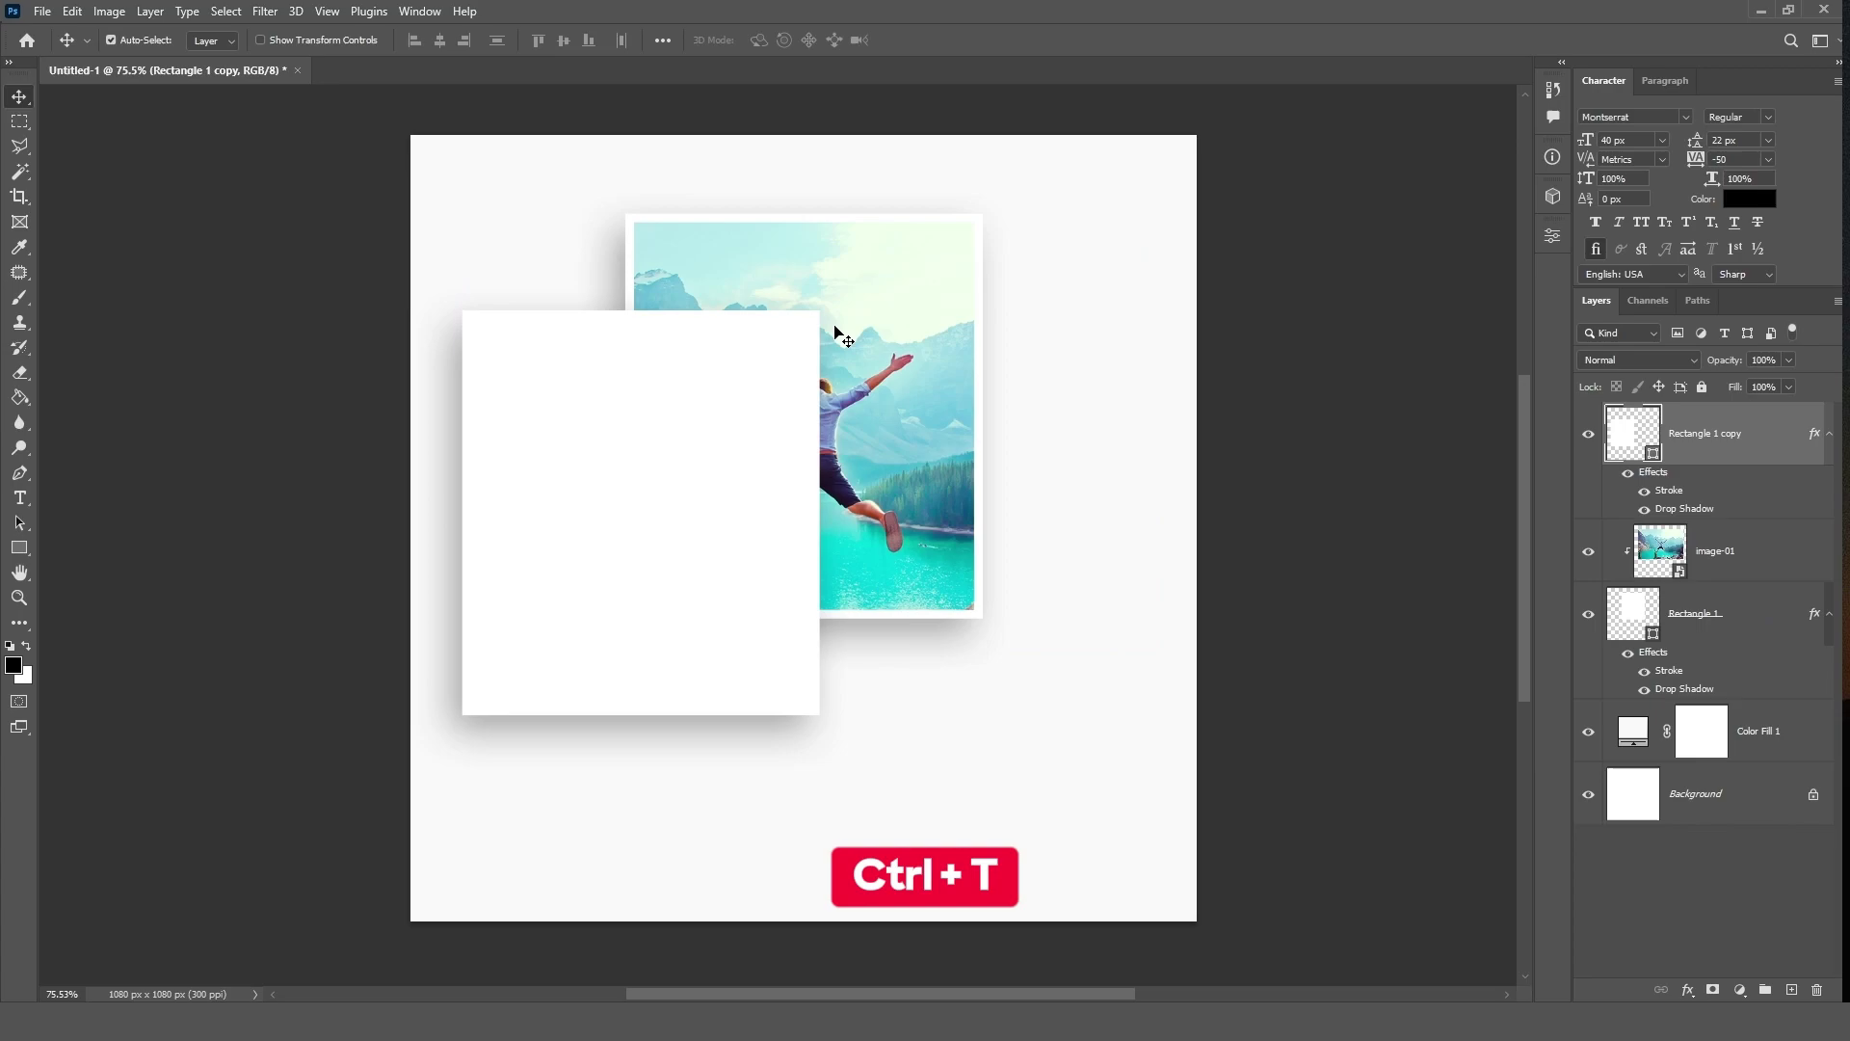
left_click_drag(819, 311, 696, 414)
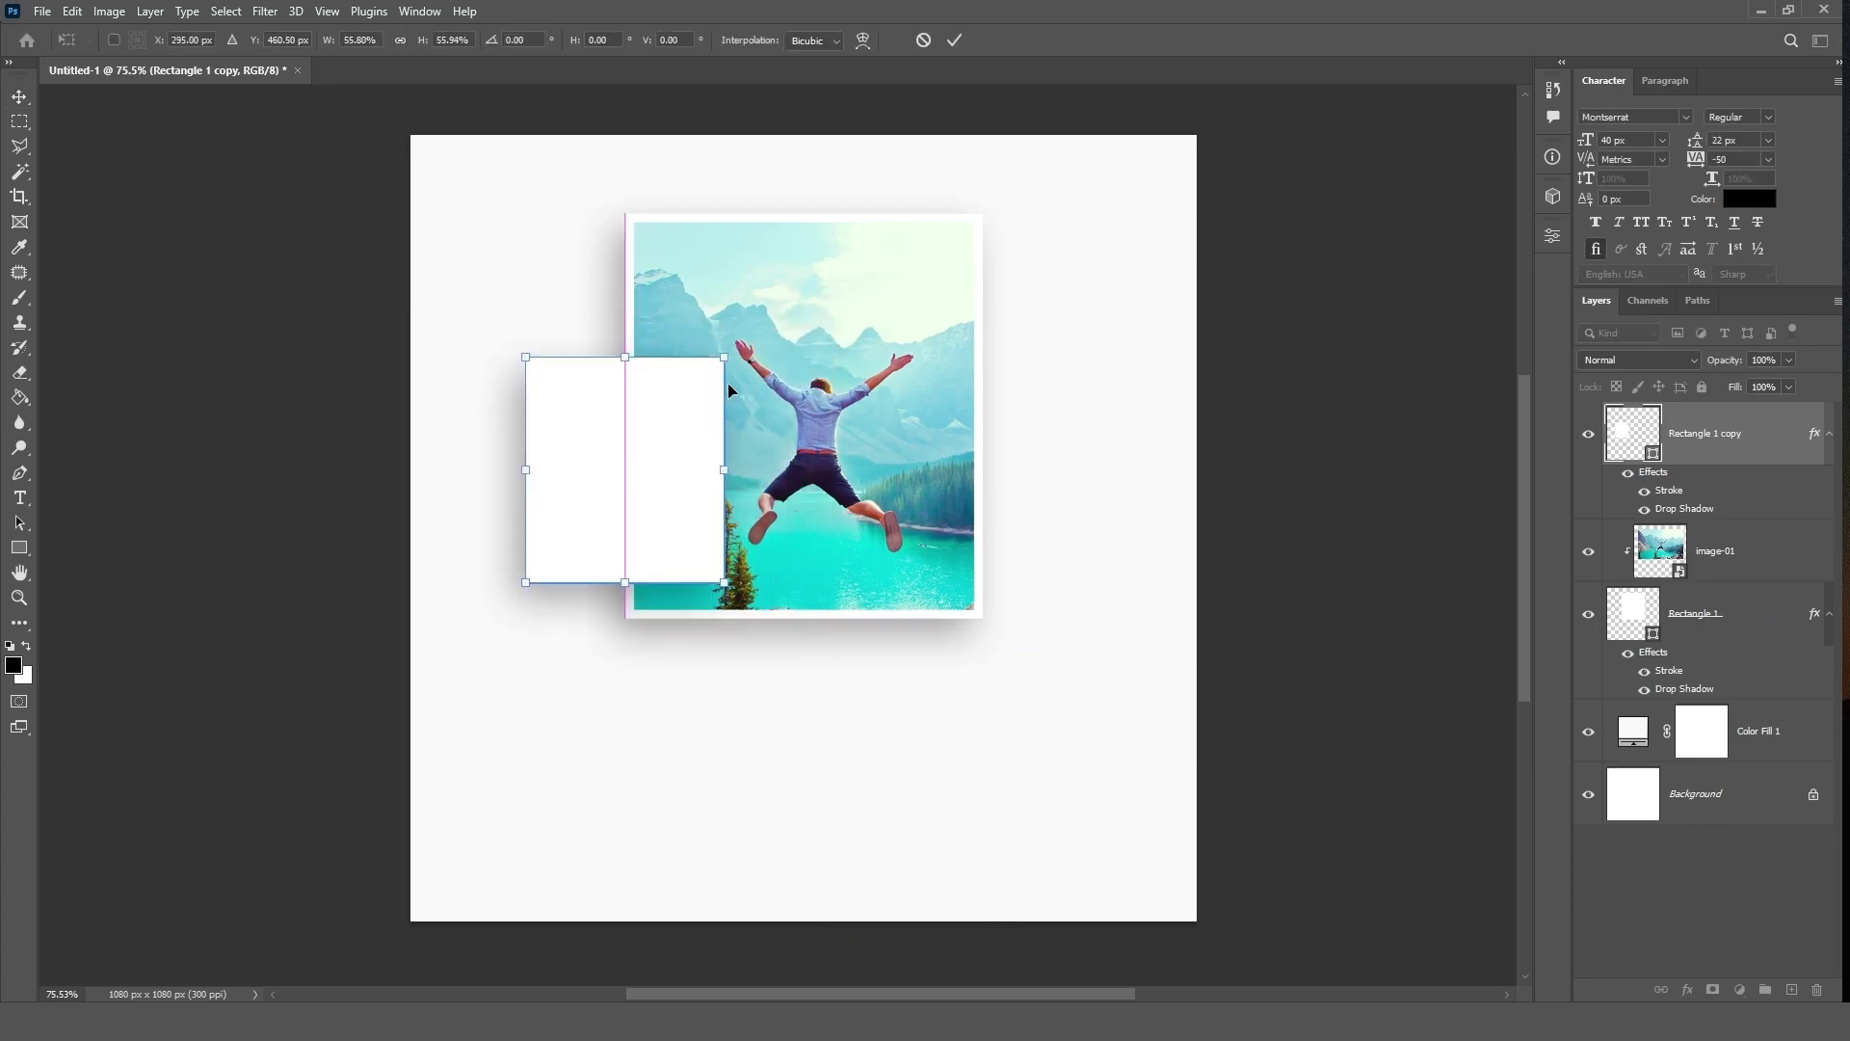
left_click_drag(743, 332, 706, 313)
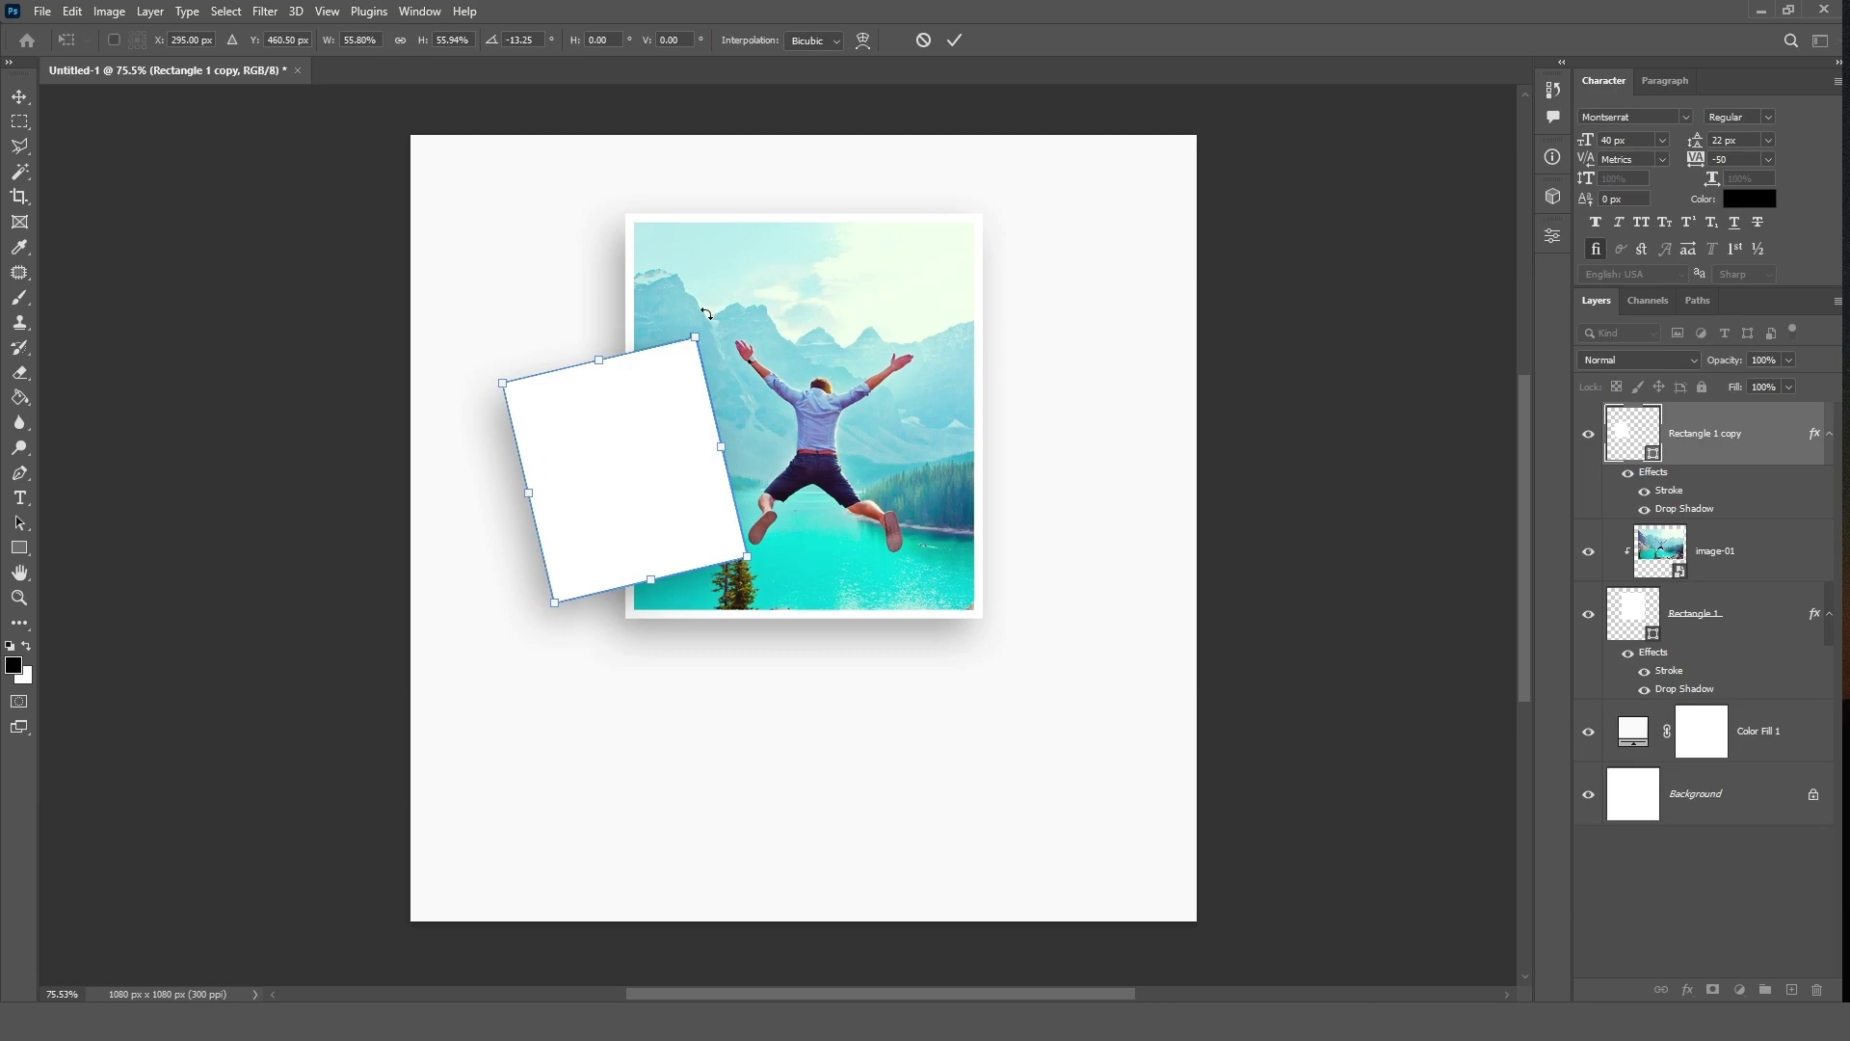
left_click(953, 42)
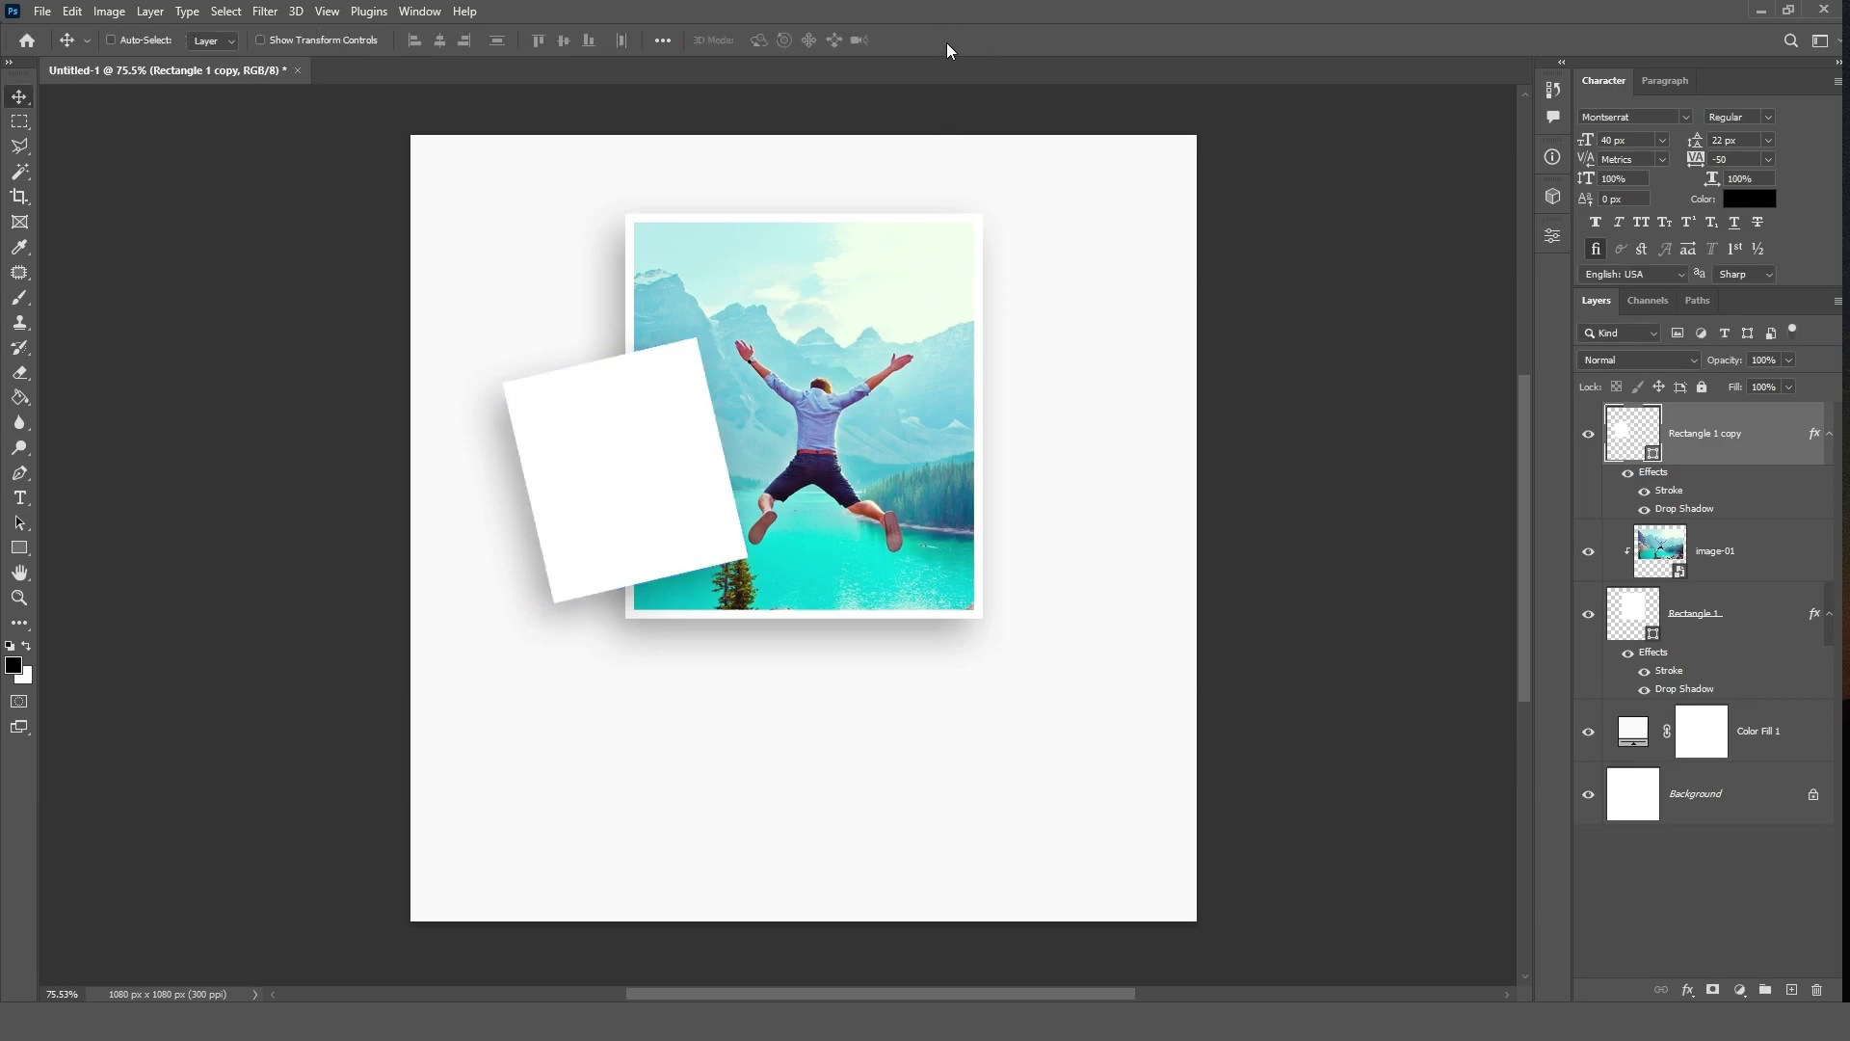
left_click_drag(646, 453, 634, 430)
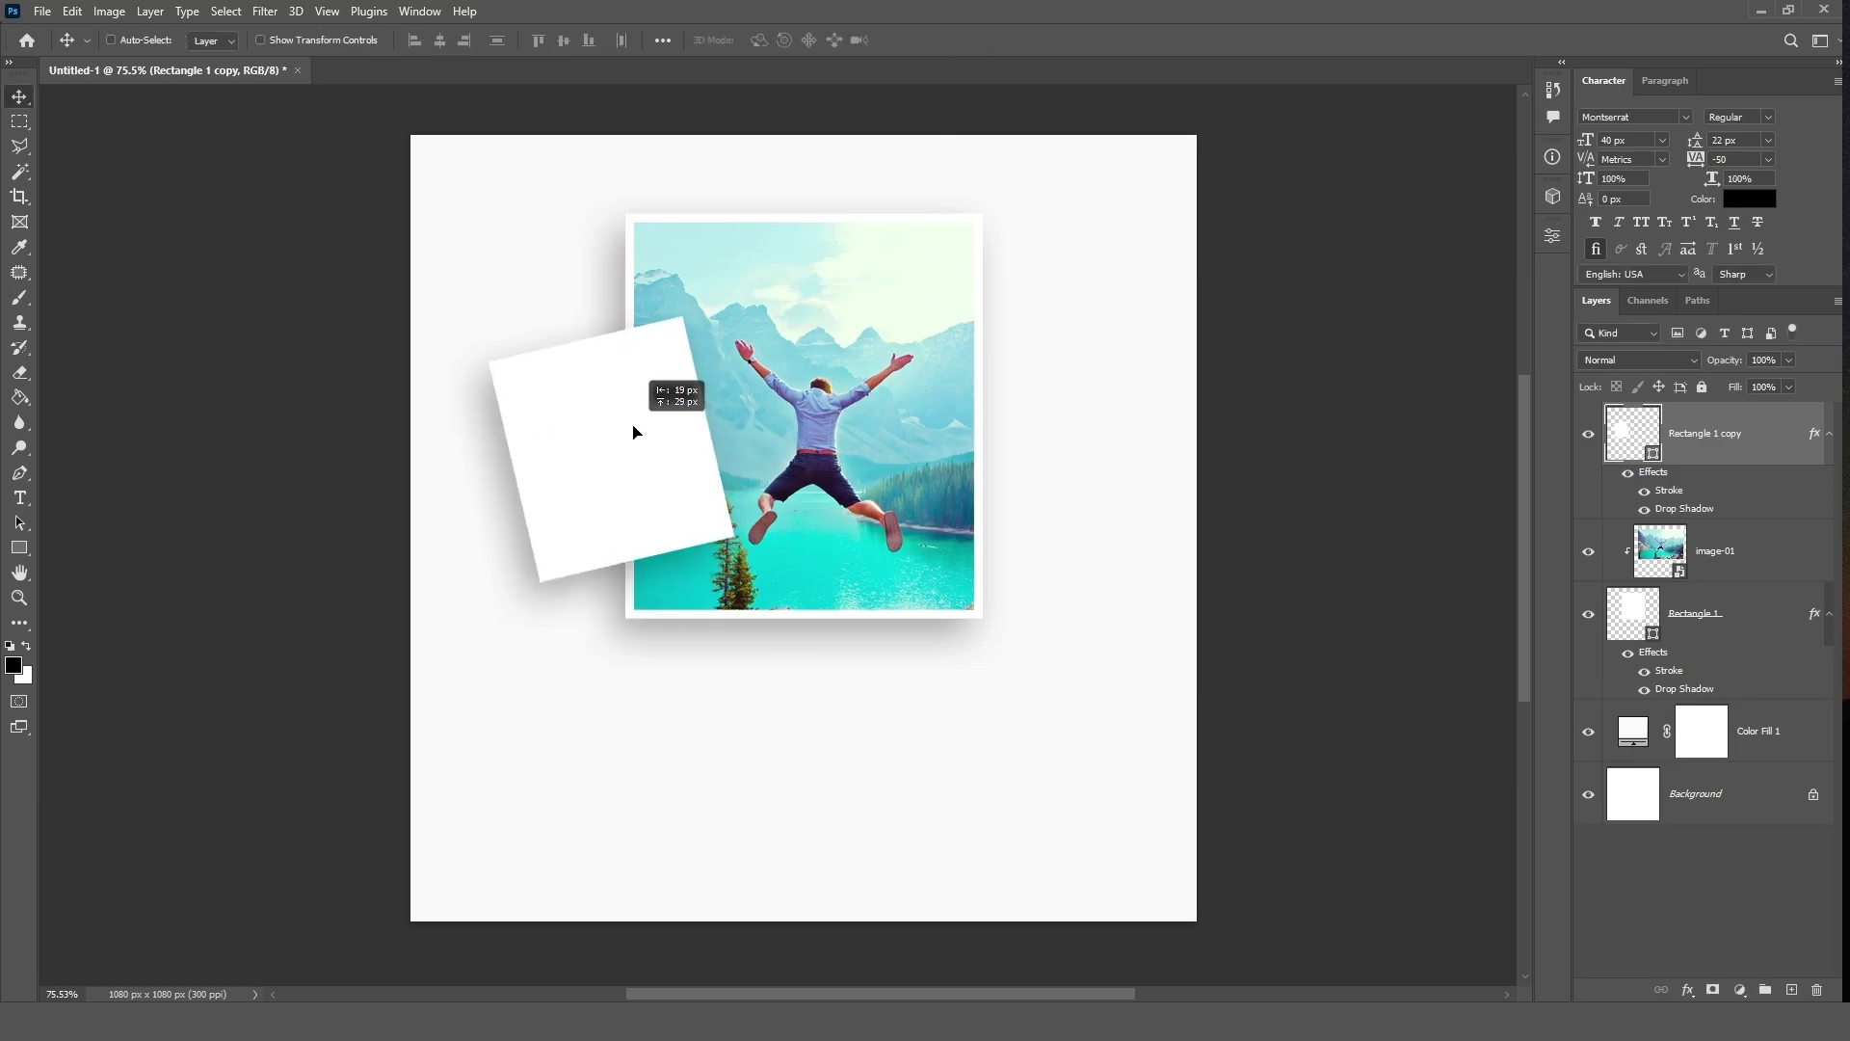
Step: Place image-03, scaled down and rotated to -12.70° to match the small frame
key("alt+Tab")
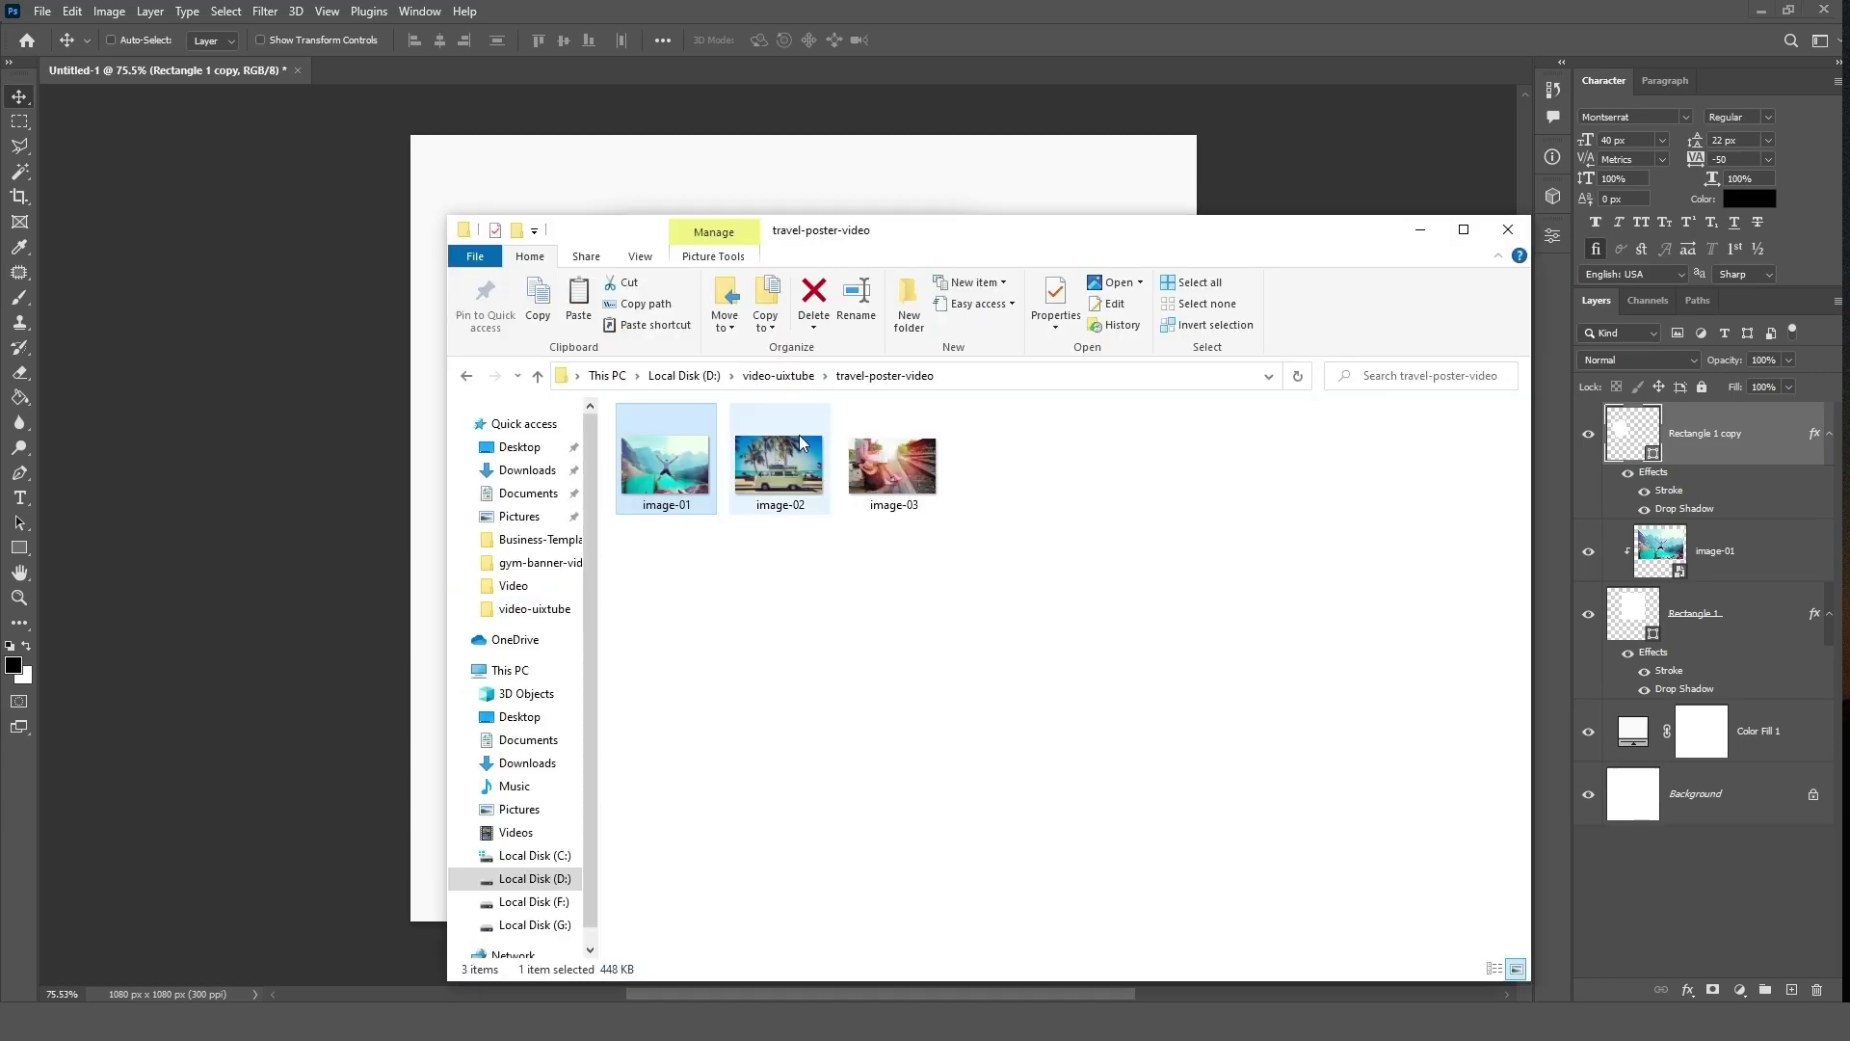
left_click(894, 472)
left_click_drag(893, 472, 872, 188)
left_click_drag(1195, 273, 1057, 177)
mouse_move(848, 289)
left_mouse_down()
mouse_move(850, 256)
mouse_move(858, 276)
left_mouse_up()
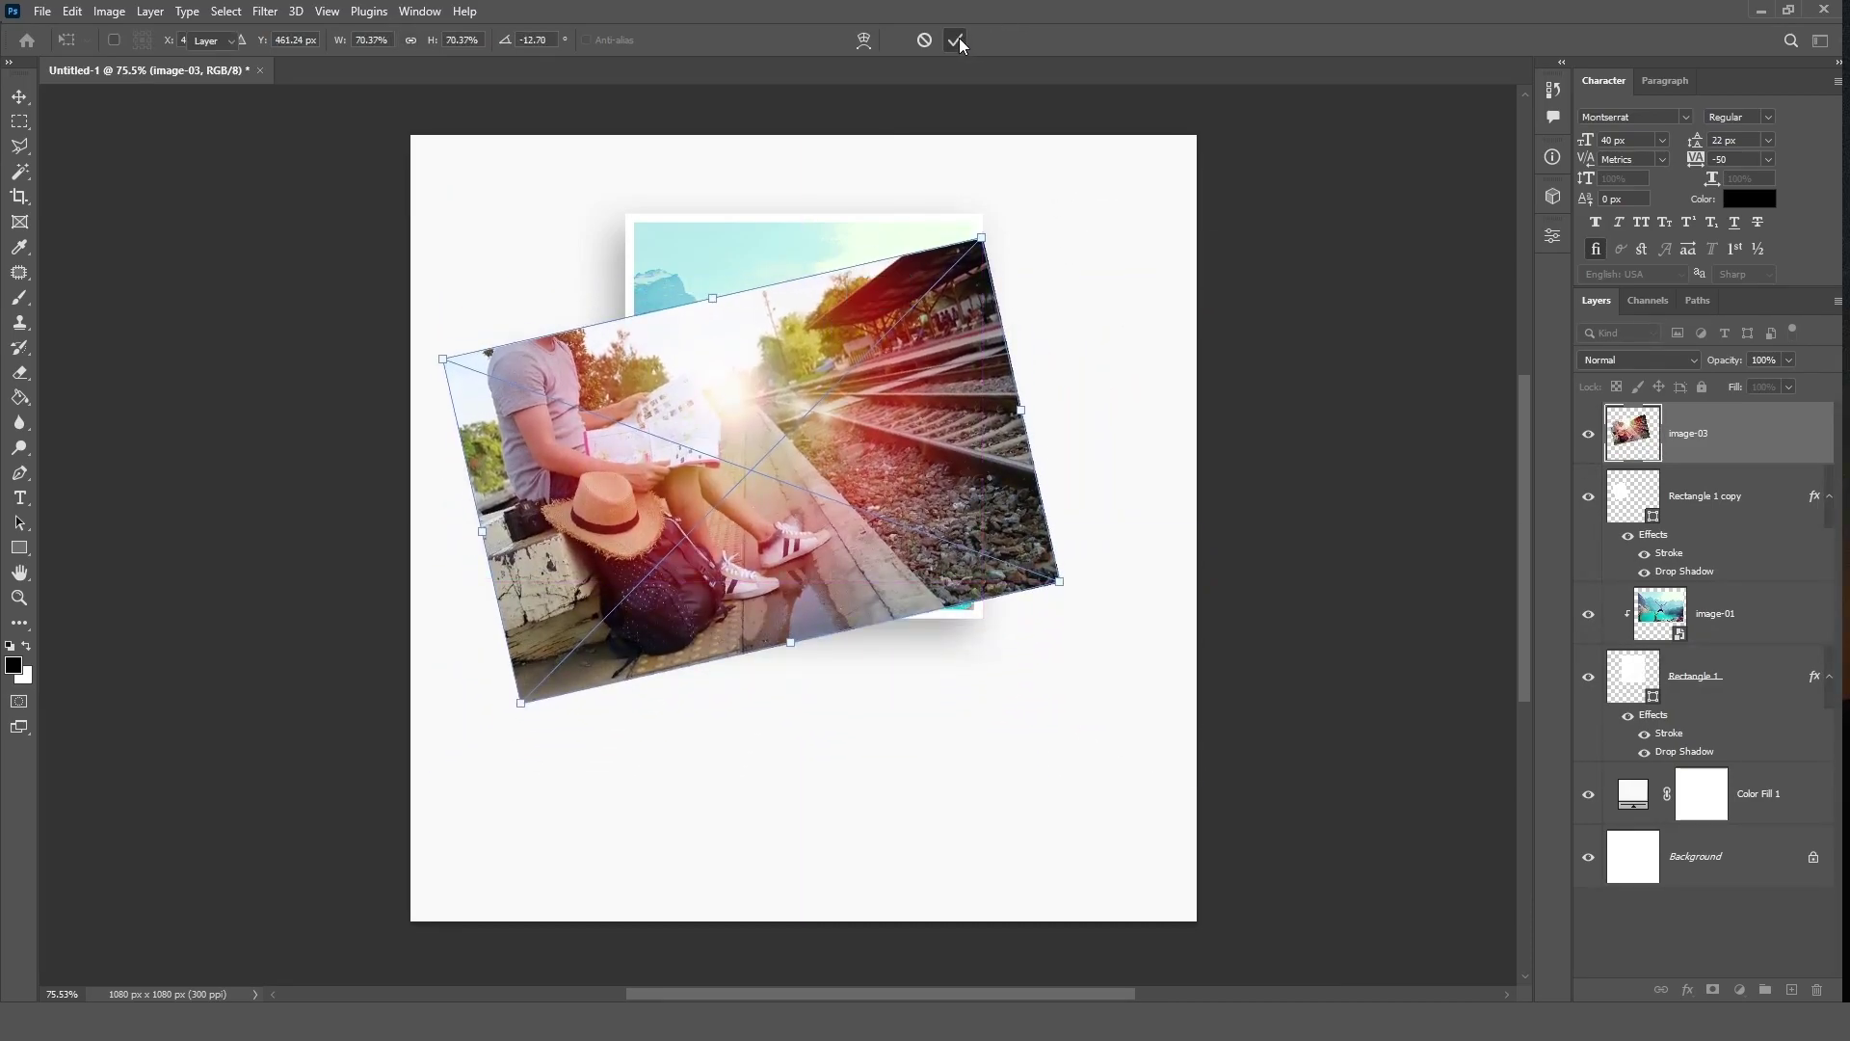
left_click(955, 39)
Step: Clip image-03 inside Rectangle 1 copy and reposition it within the frame
right_click(1715, 451)
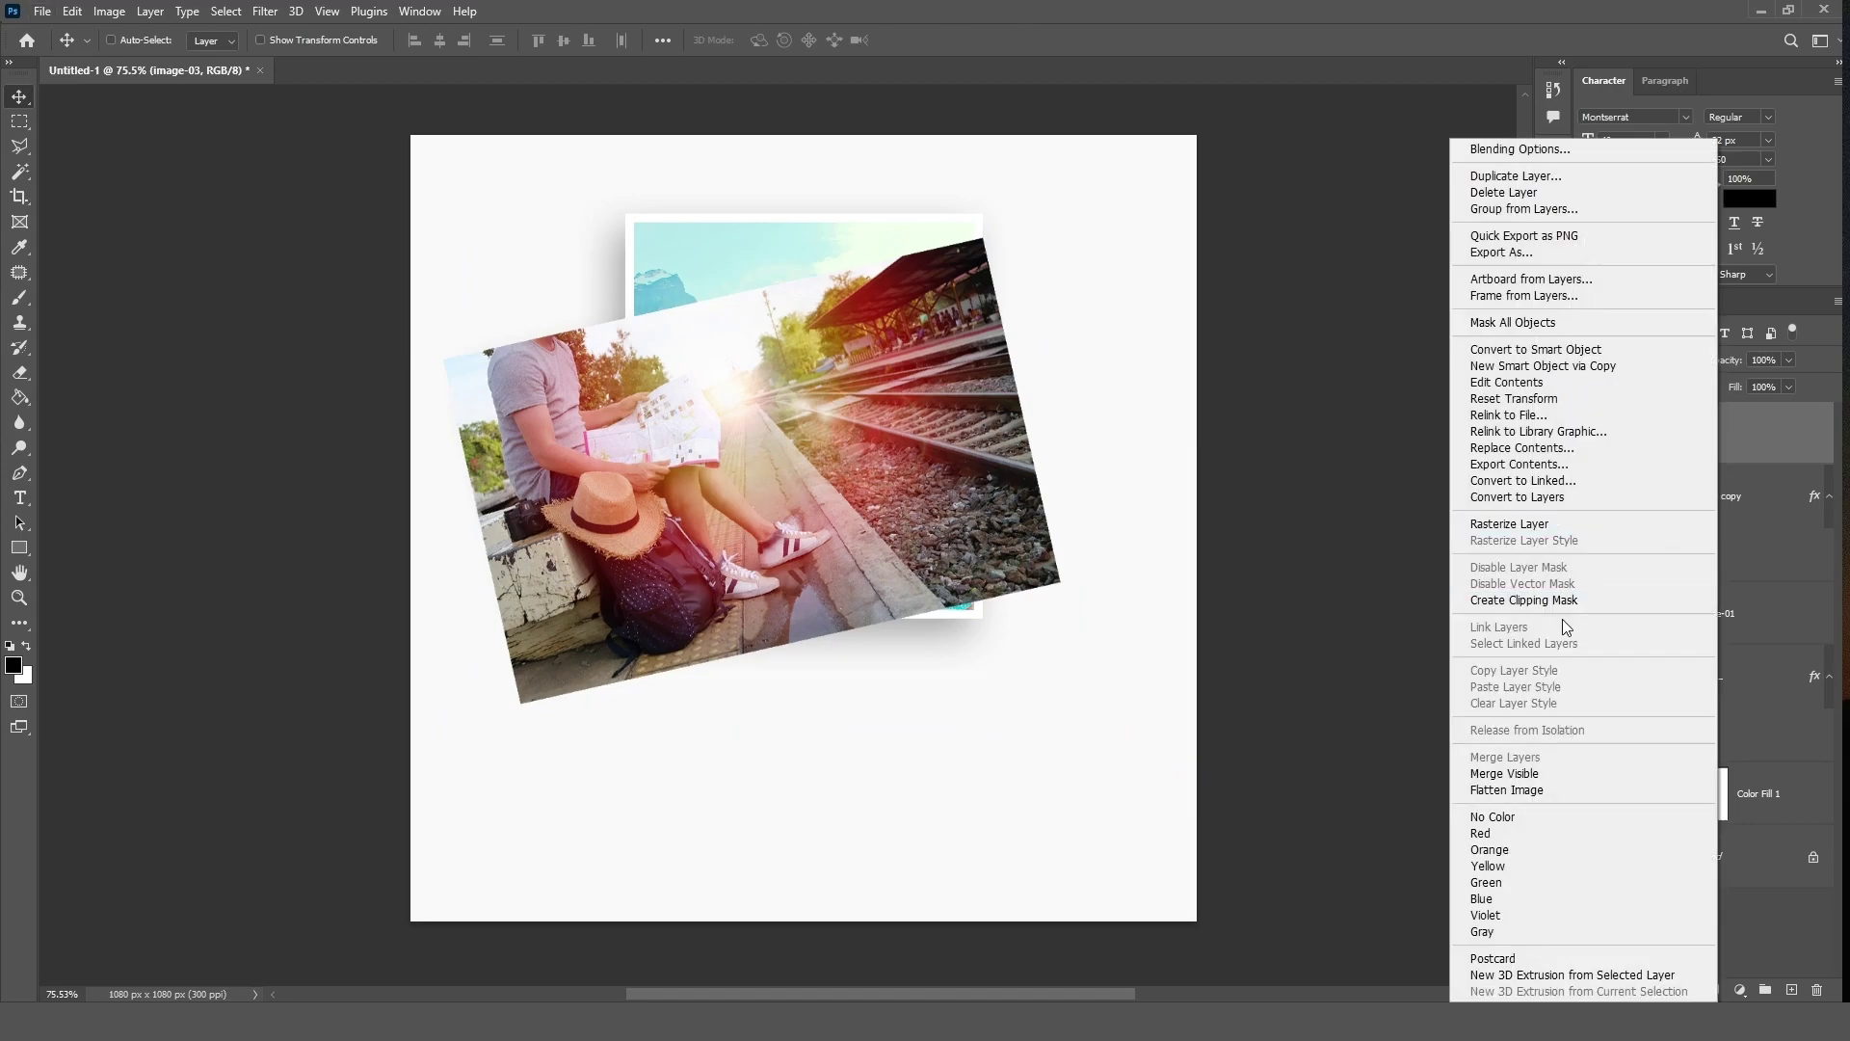
left_click(1558, 599)
left_click_drag(537, 448, 621, 465)
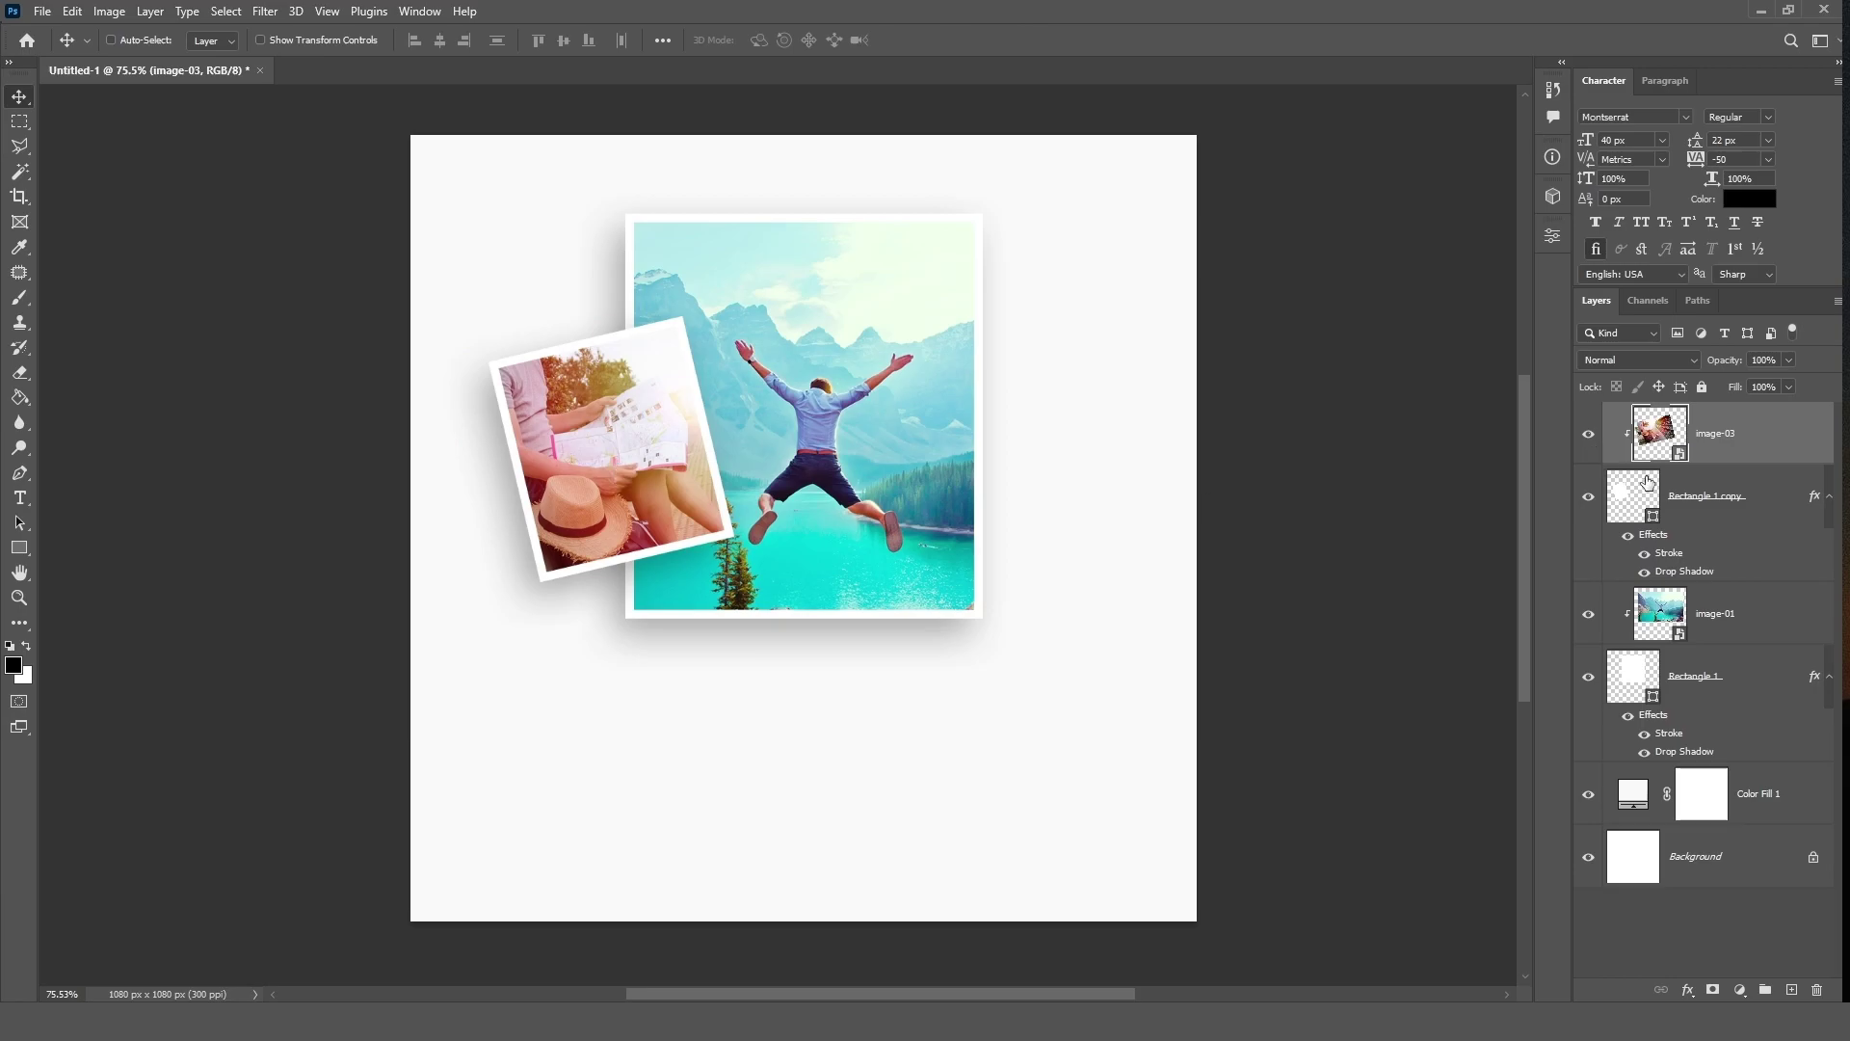
Step: Duplicate the tilted frame as Rectangle 1 copy 2 and move it to the lower right
left_click(1731, 503)
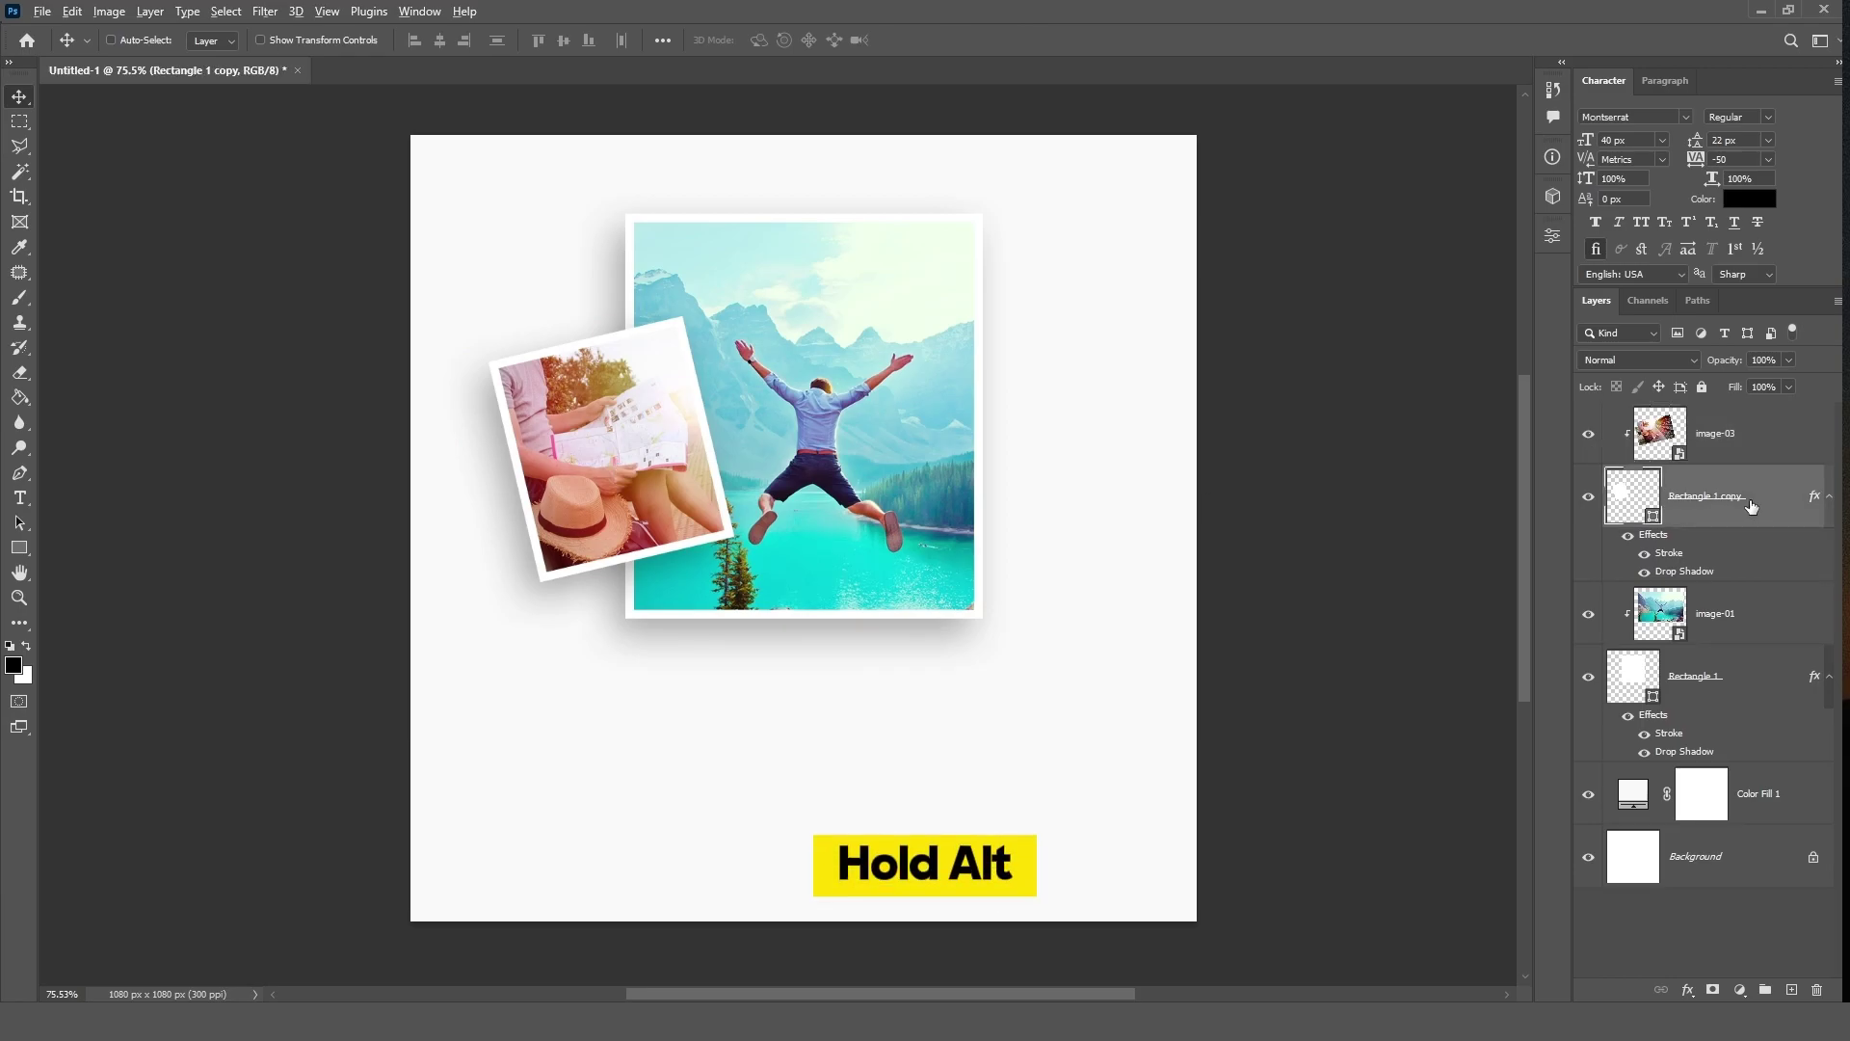
left_click_drag(1751, 508, 1766, 398)
left_click_drag(607, 459, 951, 521)
Step: Rotate the third frame about 35° and position it across the lake photo's right edge
key("ctrl+t")
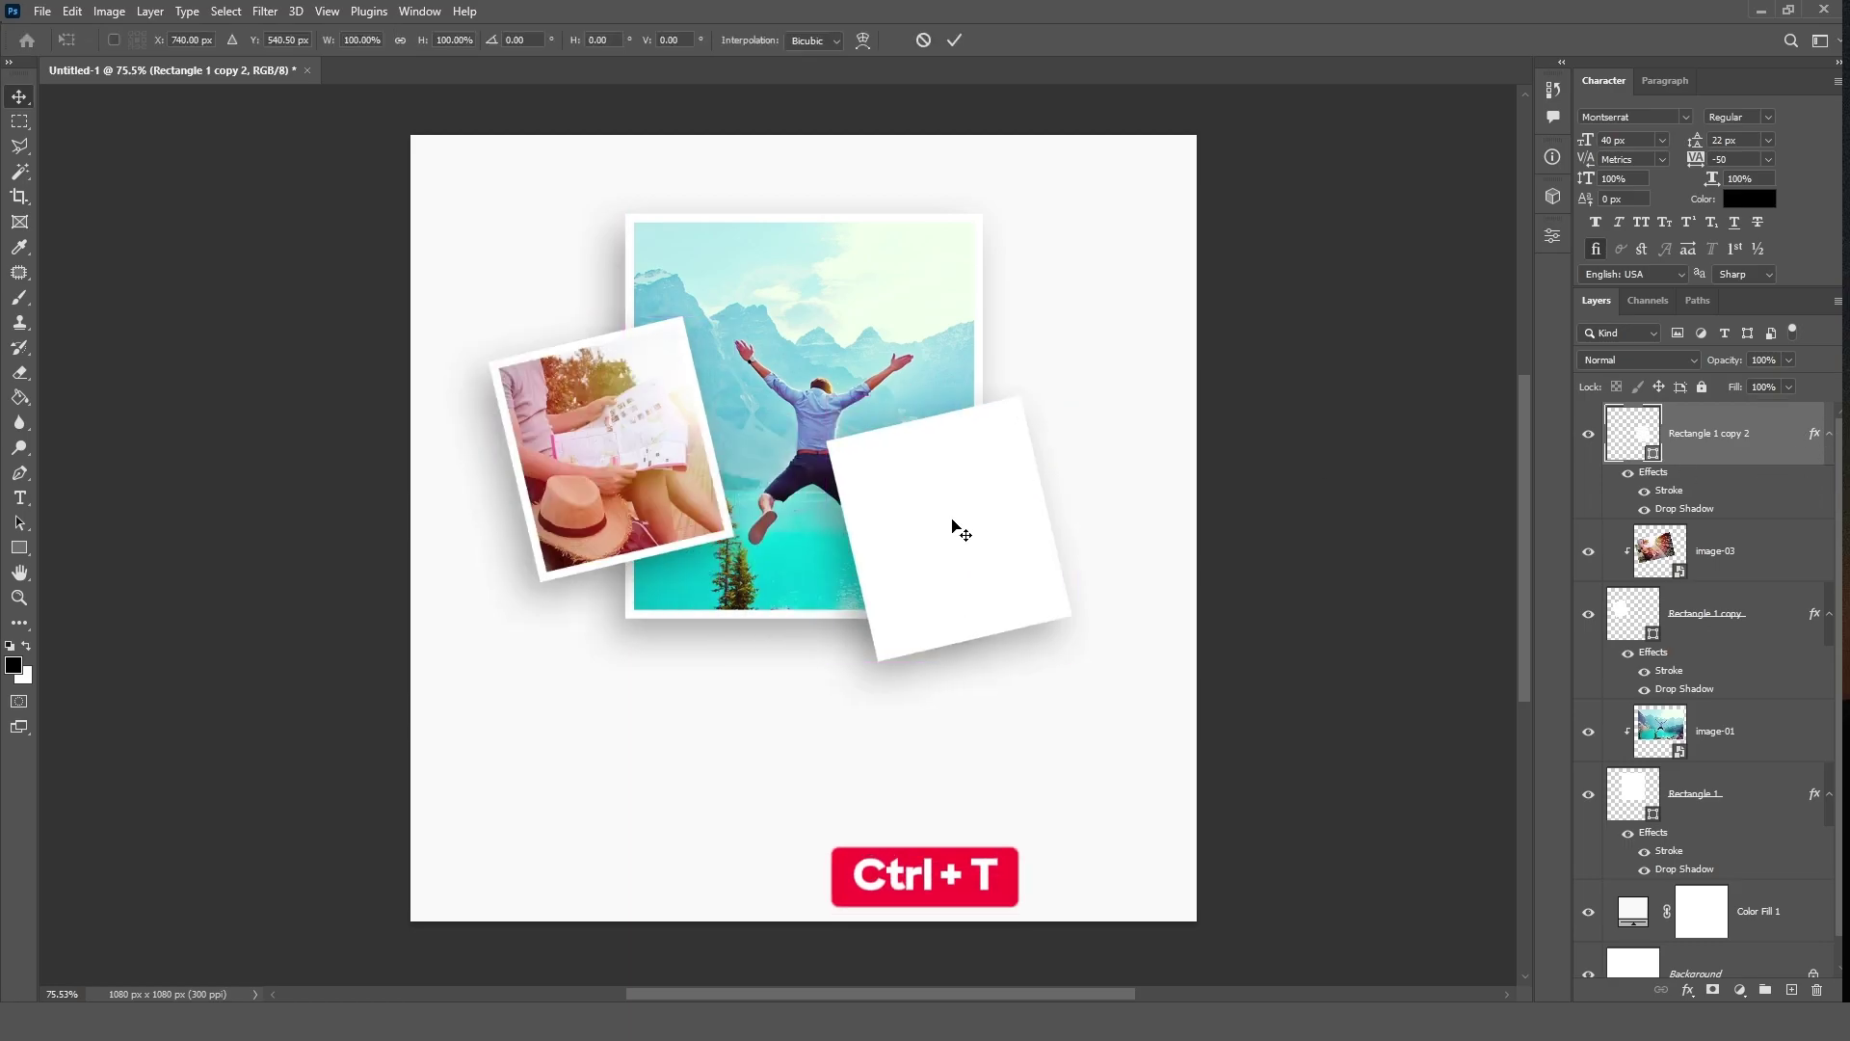
left_click_drag(1108, 372, 1181, 503)
left_click_drag(1002, 551, 1037, 524)
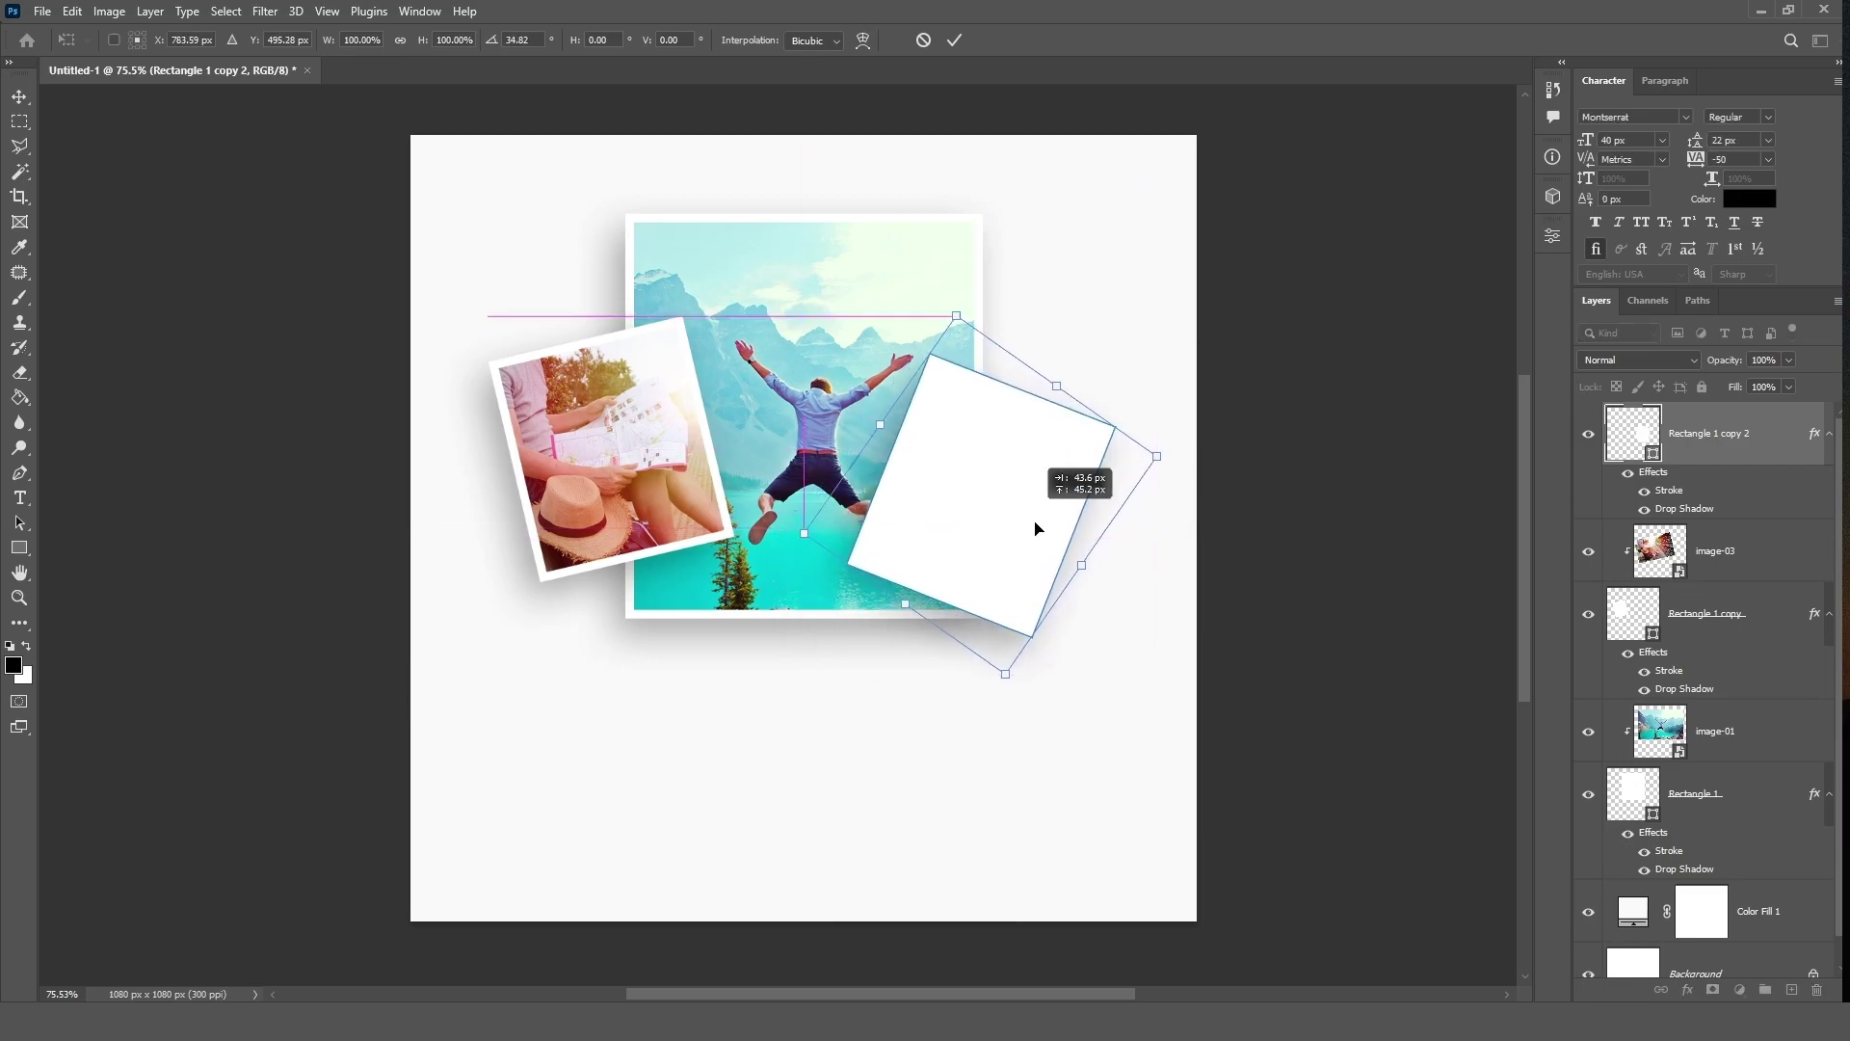
left_click_drag(1000, 422, 999, 448)
left_click(955, 40)
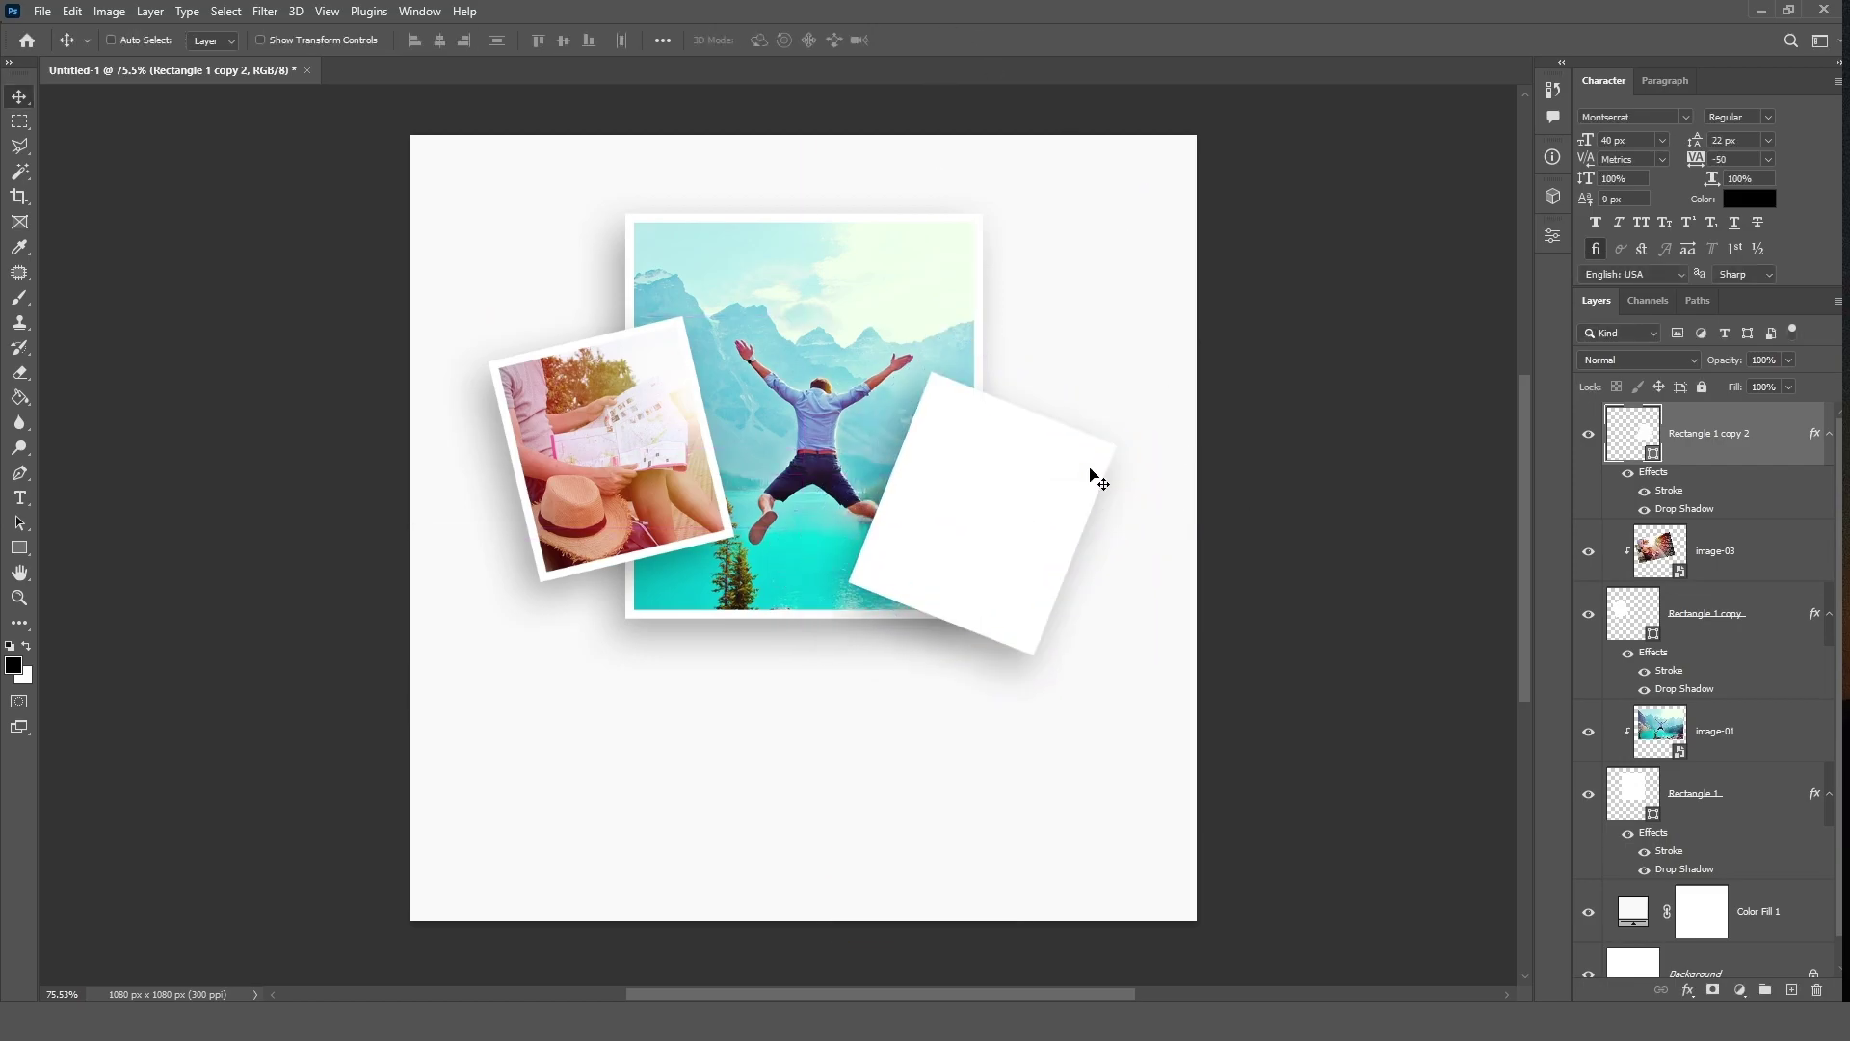
Step: Place image-02, scaled and rotated to match the third frame's tilt
key("alt+Tab")
left_click(817, 506)
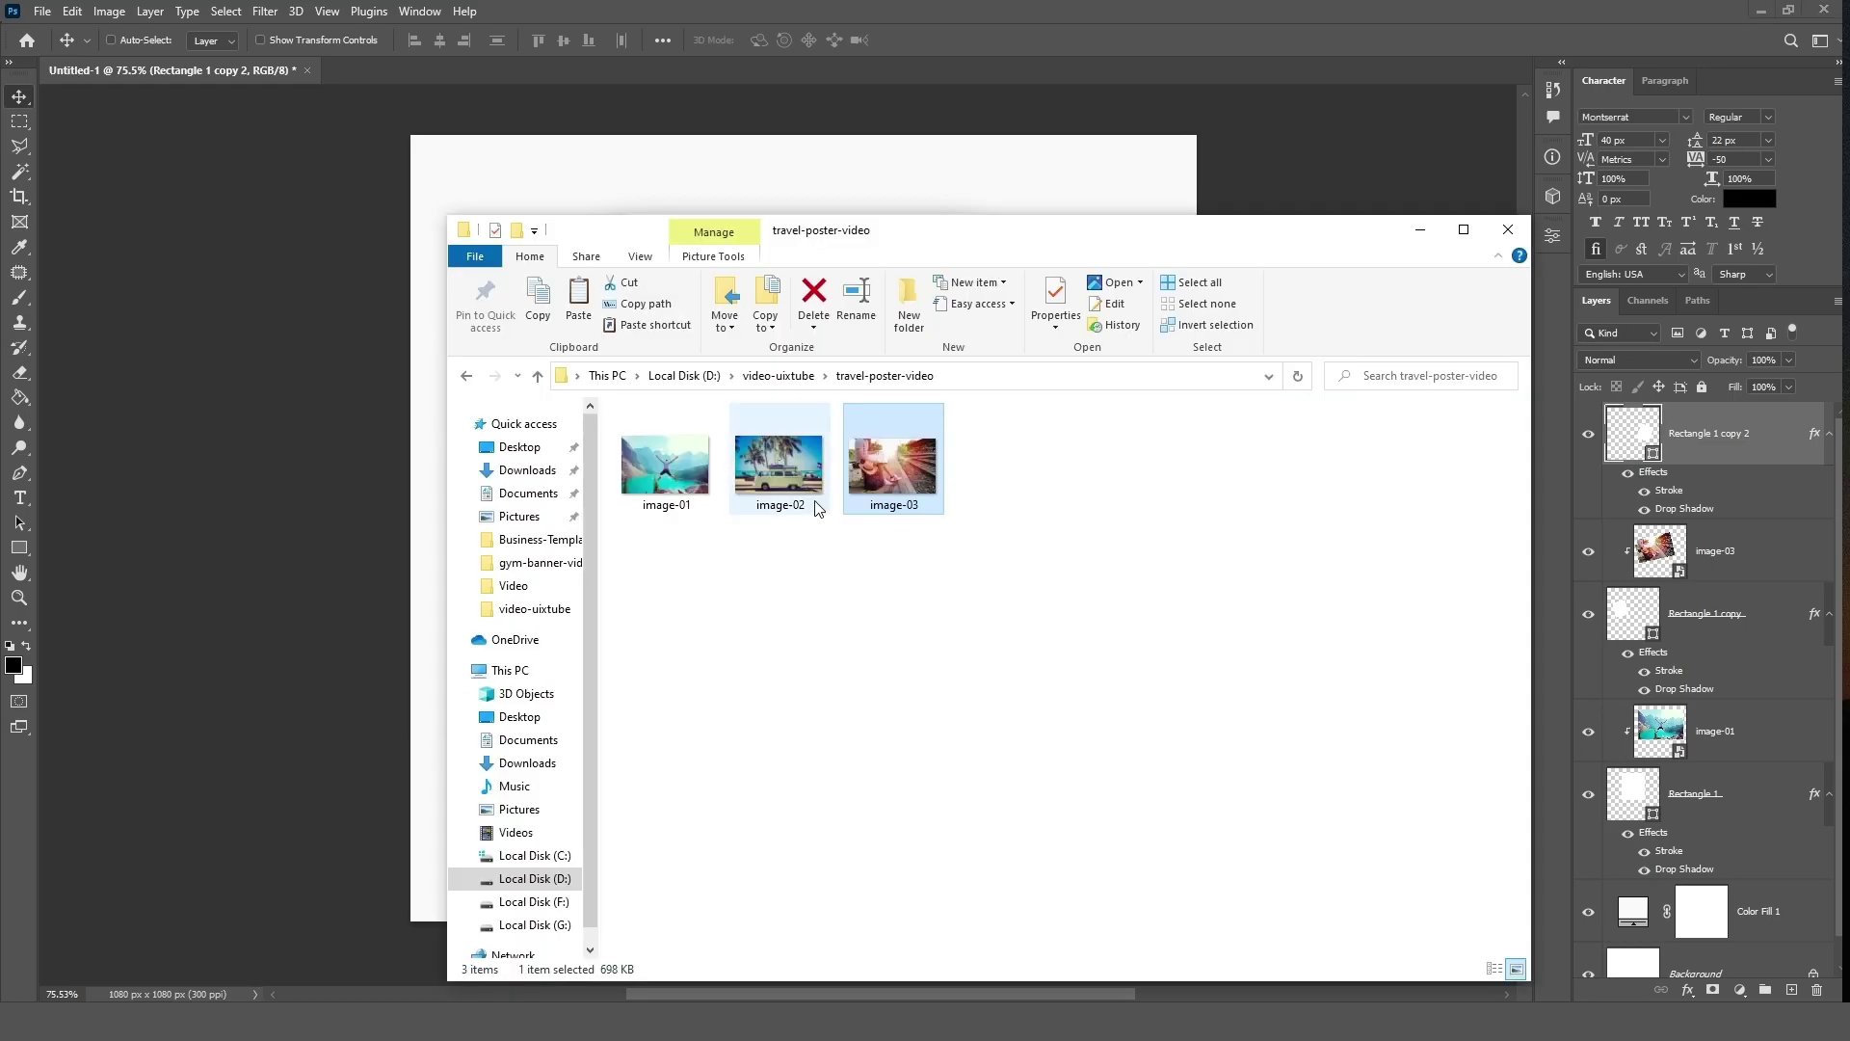
left_click_drag(780, 477, 900, 174)
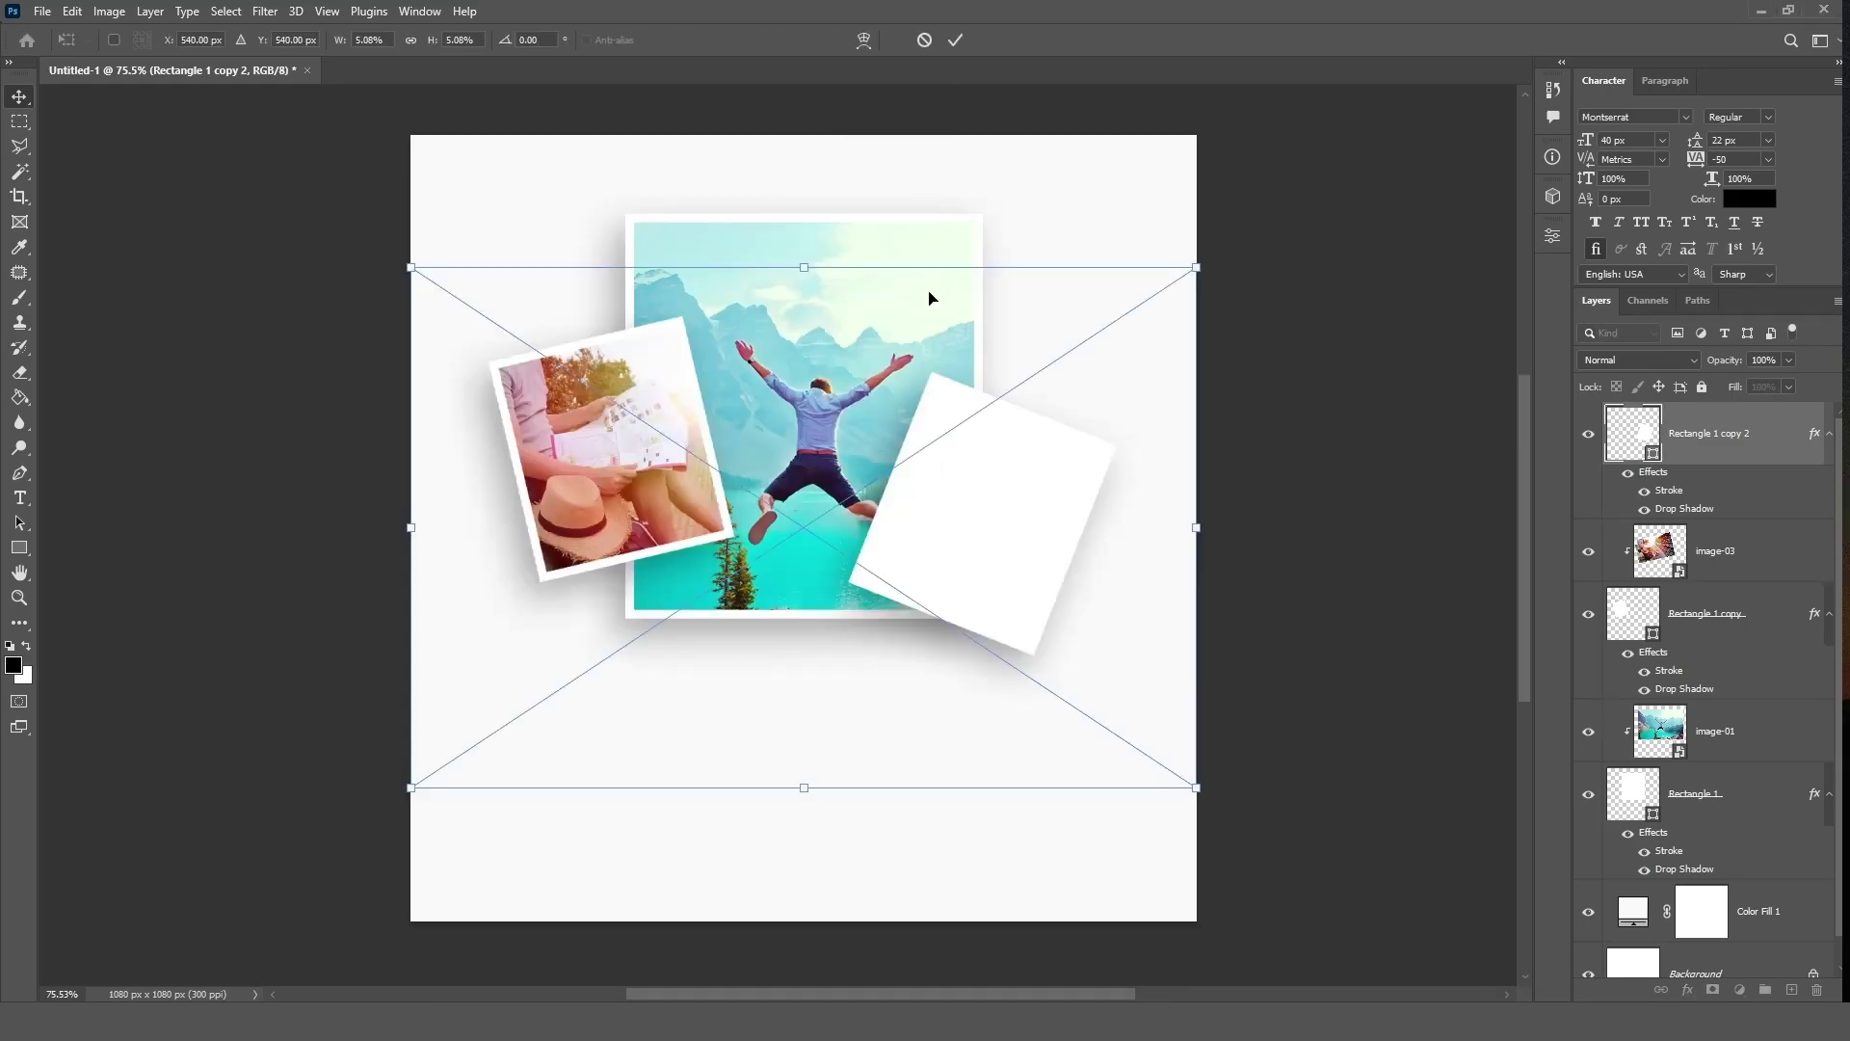
left_click_drag(408, 269, 578, 351)
left_click_drag(1102, 315, 1163, 463)
left_click_drag(964, 453, 1143, 399)
left_click_drag(817, 234, 857, 281)
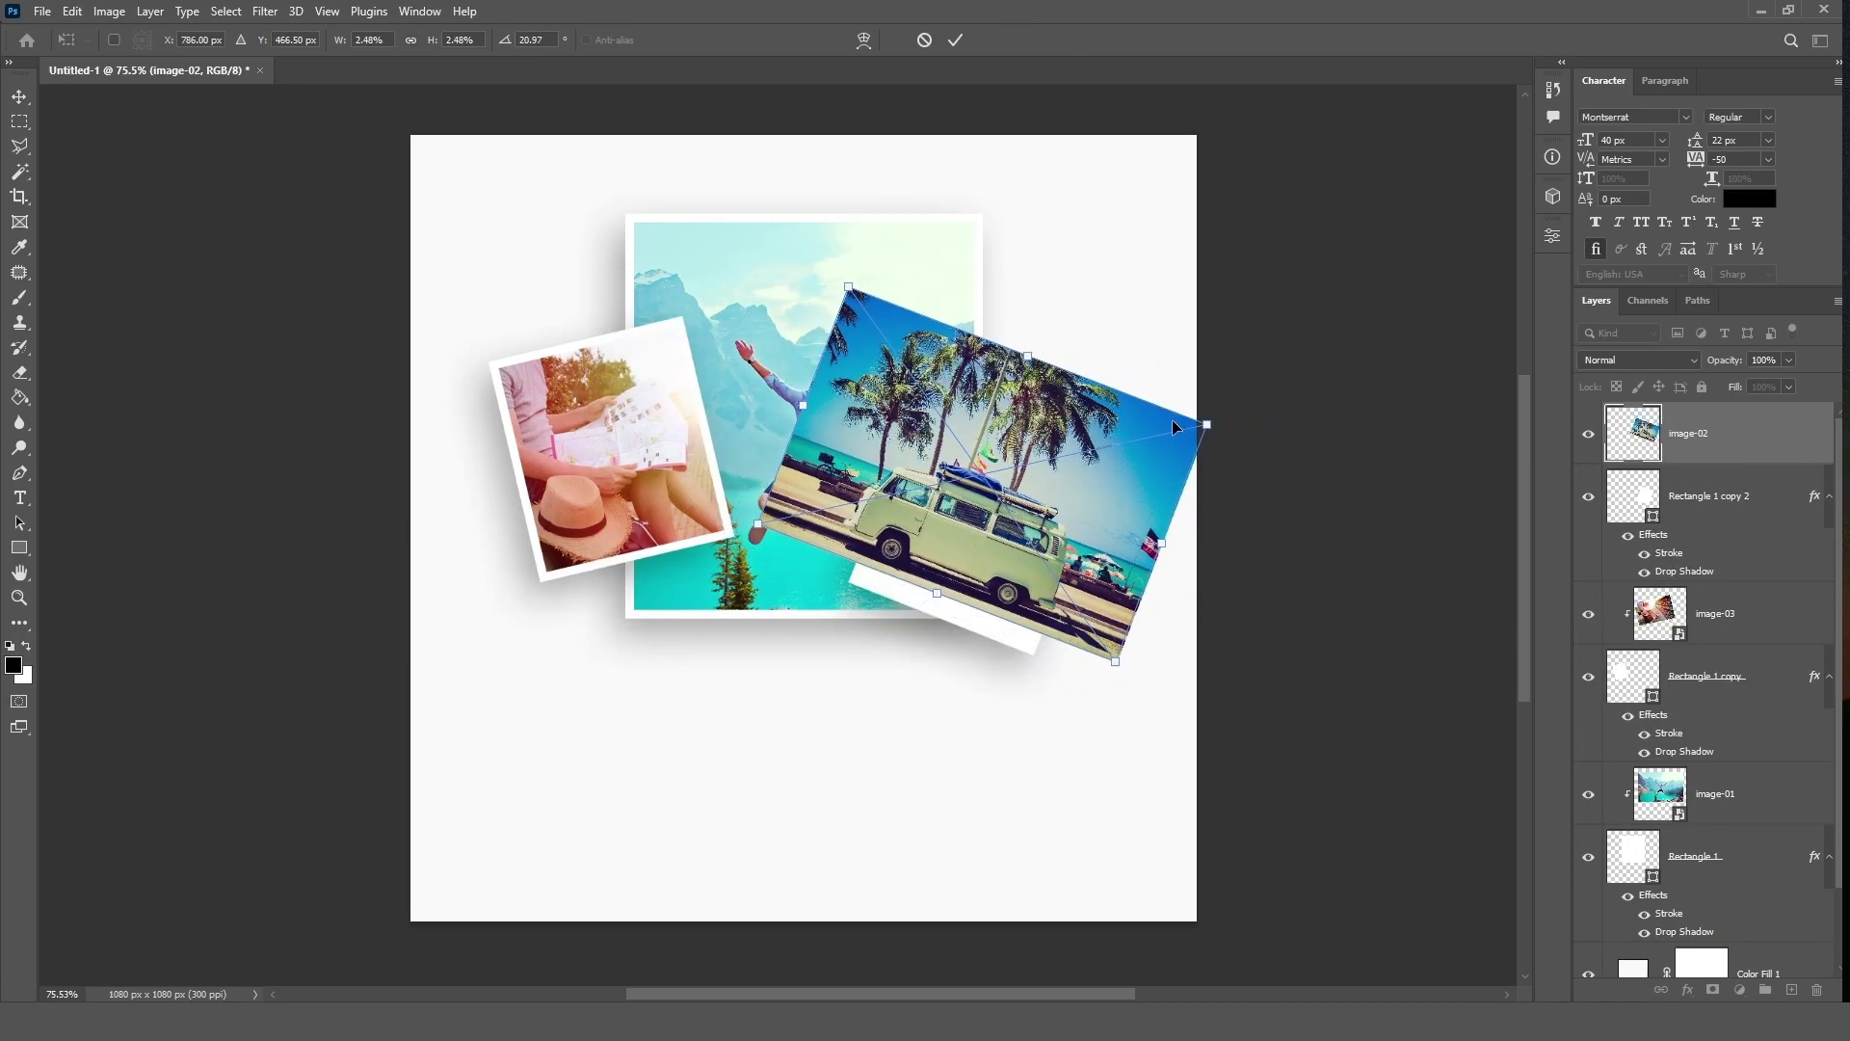
left_click_drag(1200, 414, 1243, 424)
left_click_drag(1026, 456, 1034, 491)
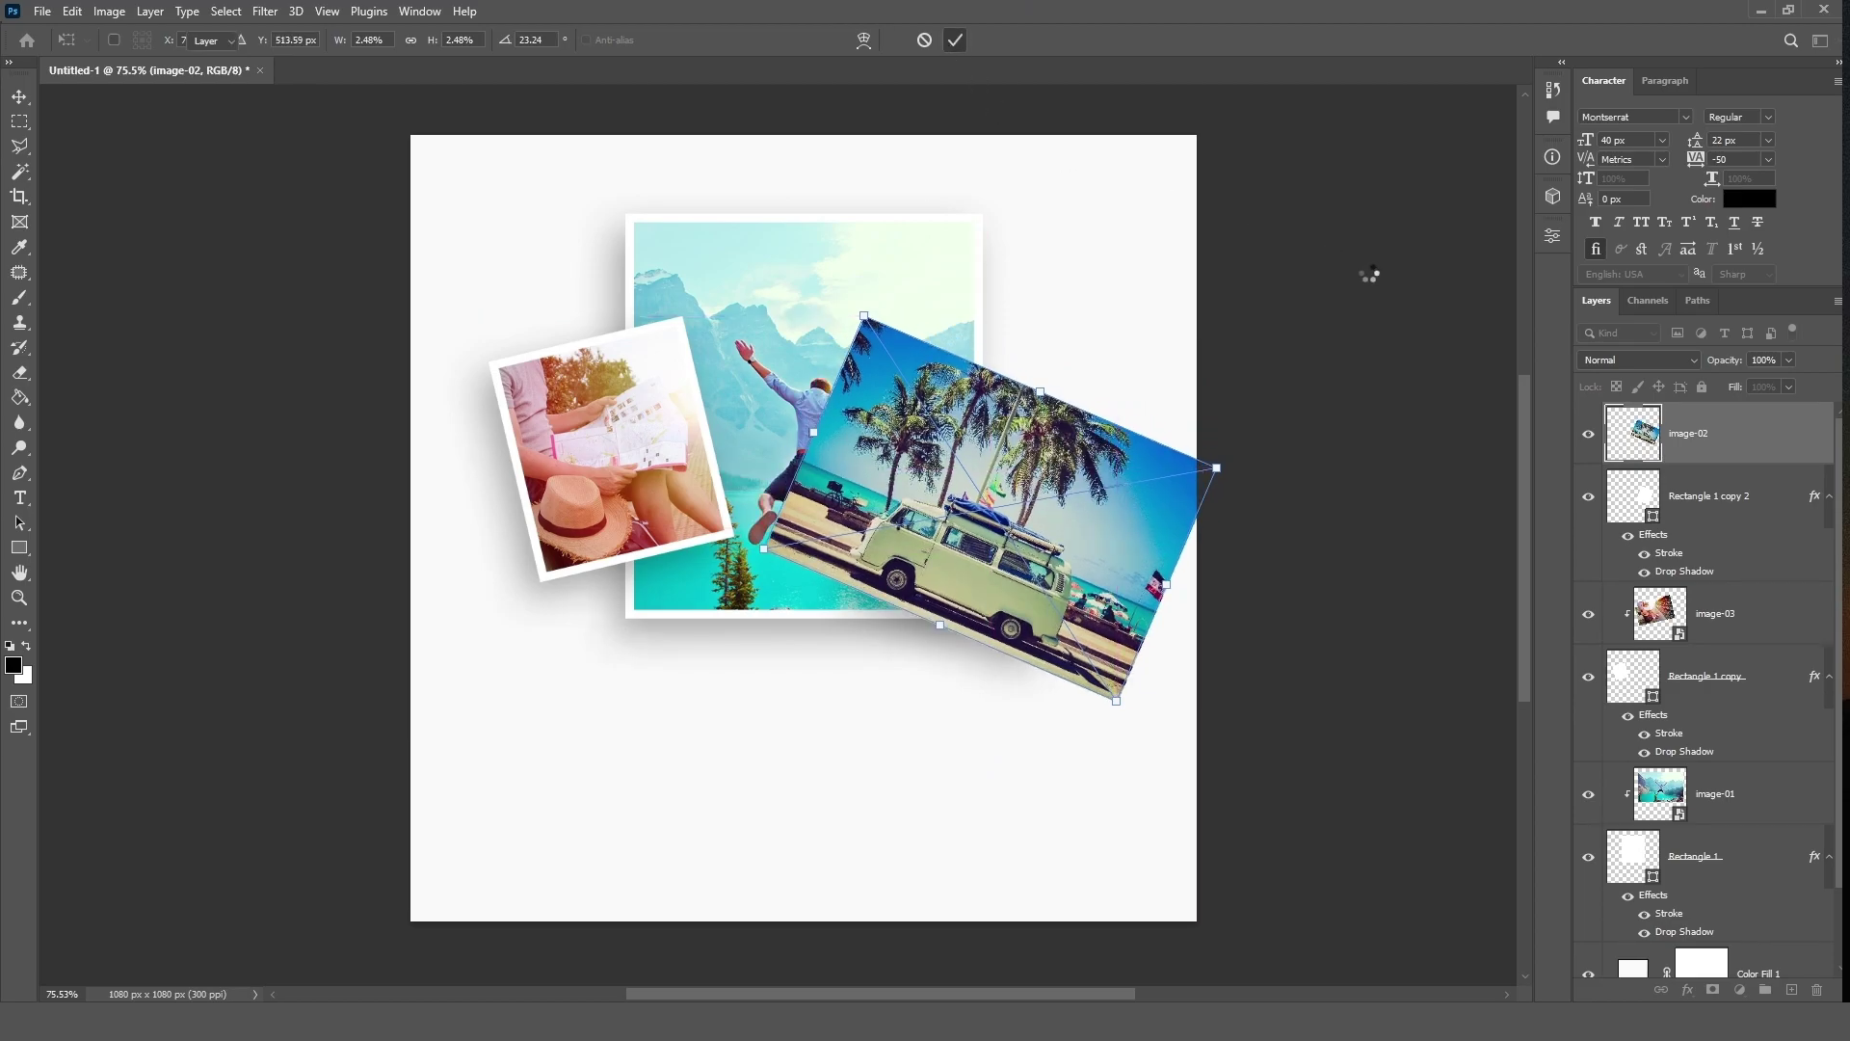
key("Return")
Step: Clip image-02 inside the third white frame and fine-tune its position
right_click(1765, 452)
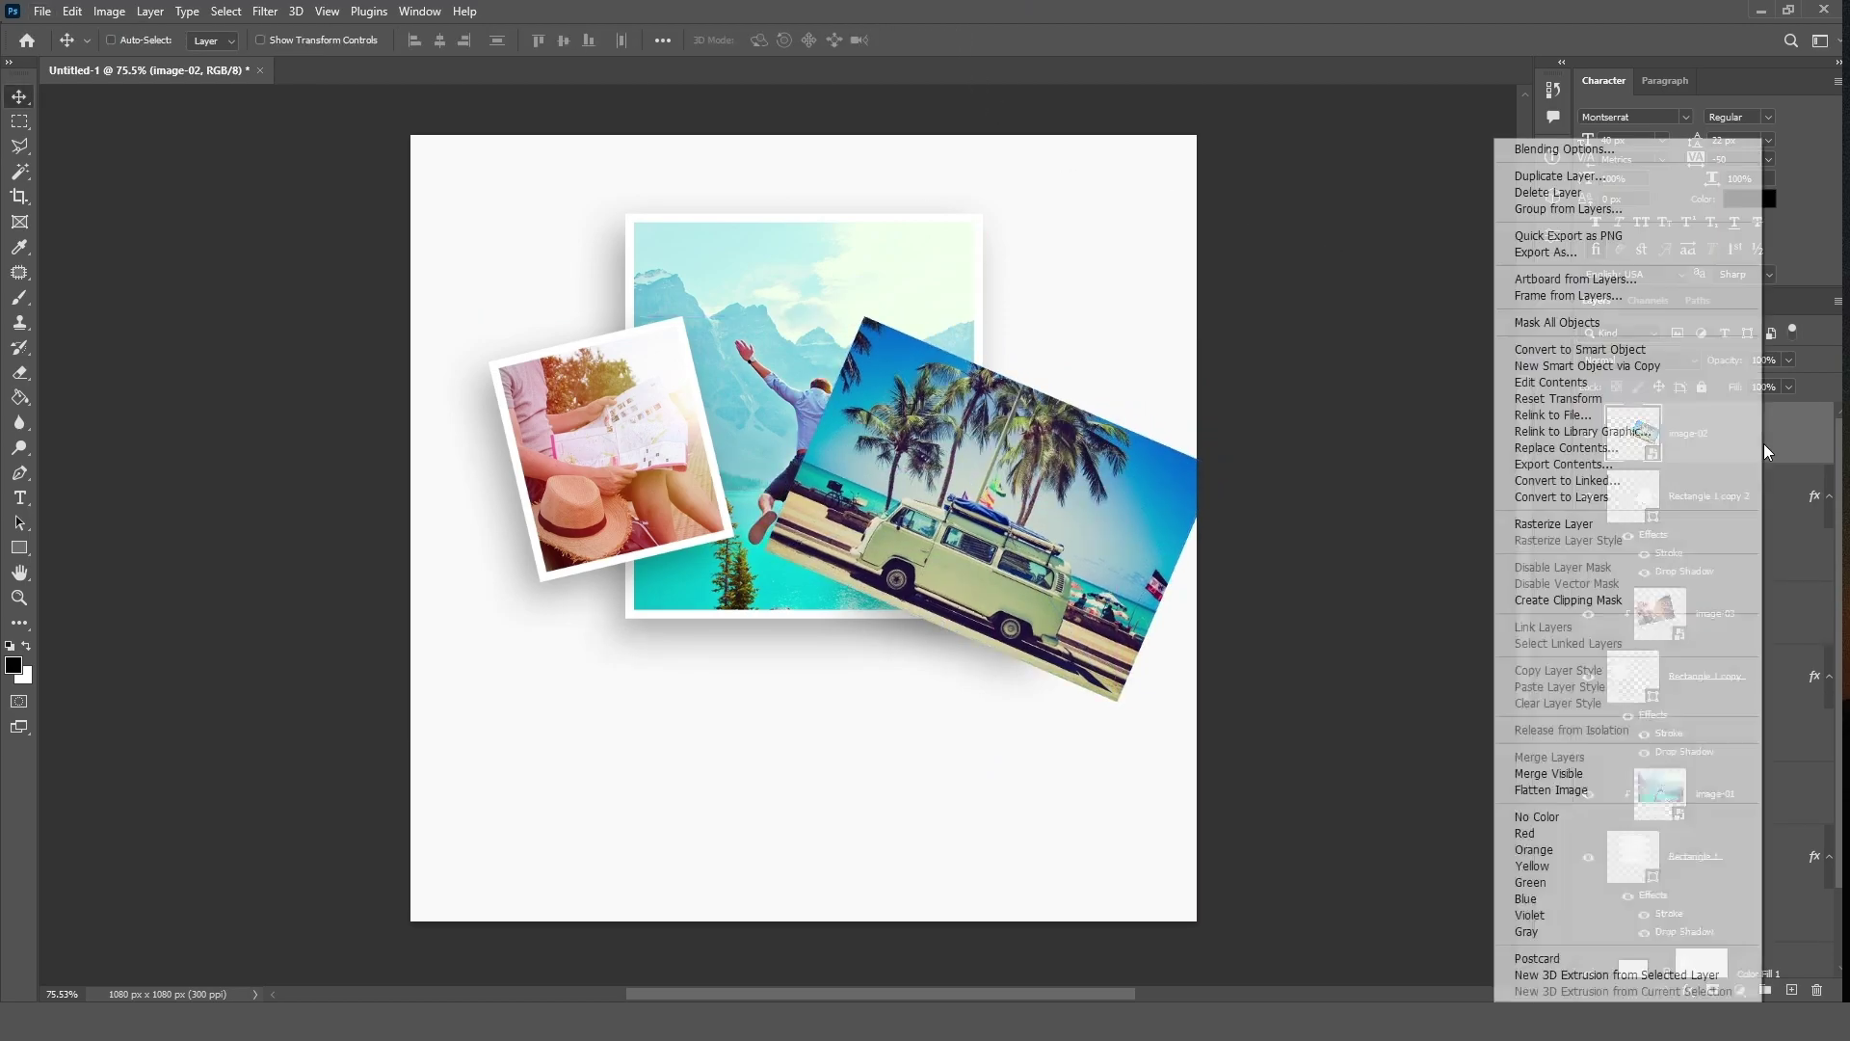
left_click(1606, 600)
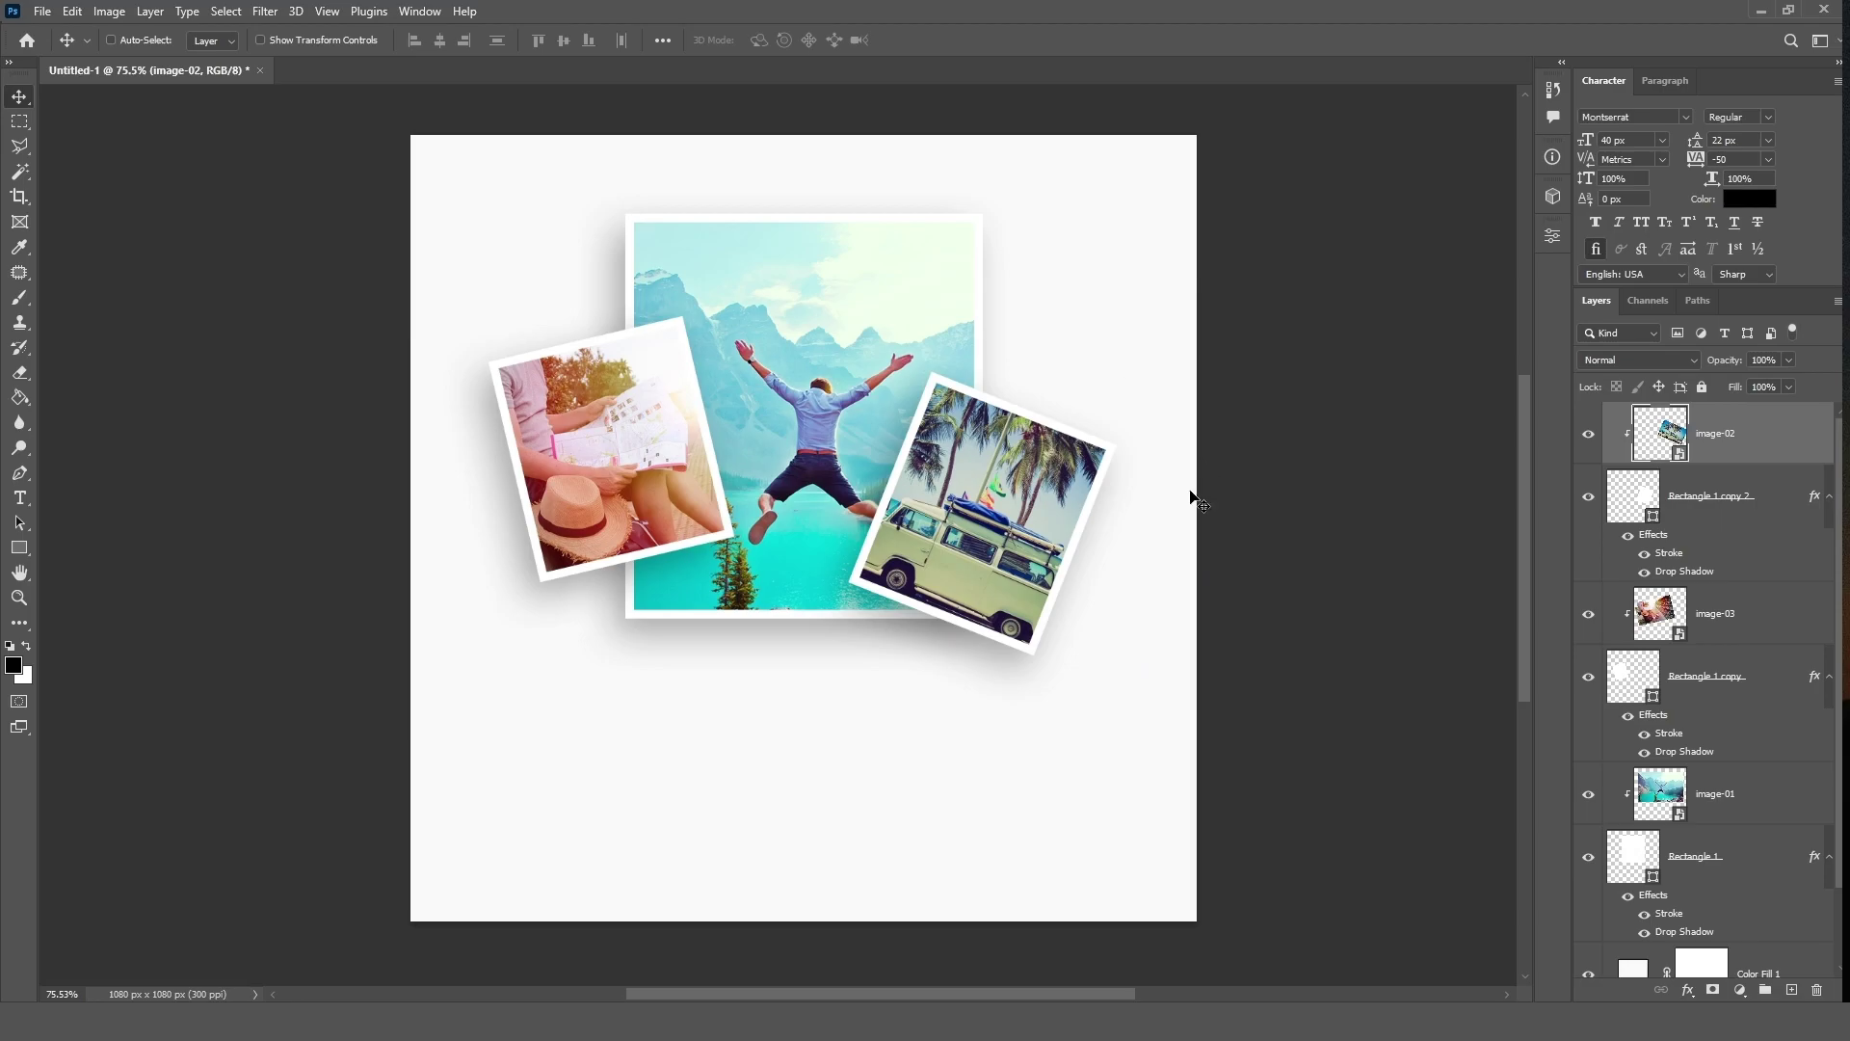
mouse_move(992, 503)
left_mouse_down()
mouse_move(1021, 457)
mouse_move(995, 500)
left_mouse_up()
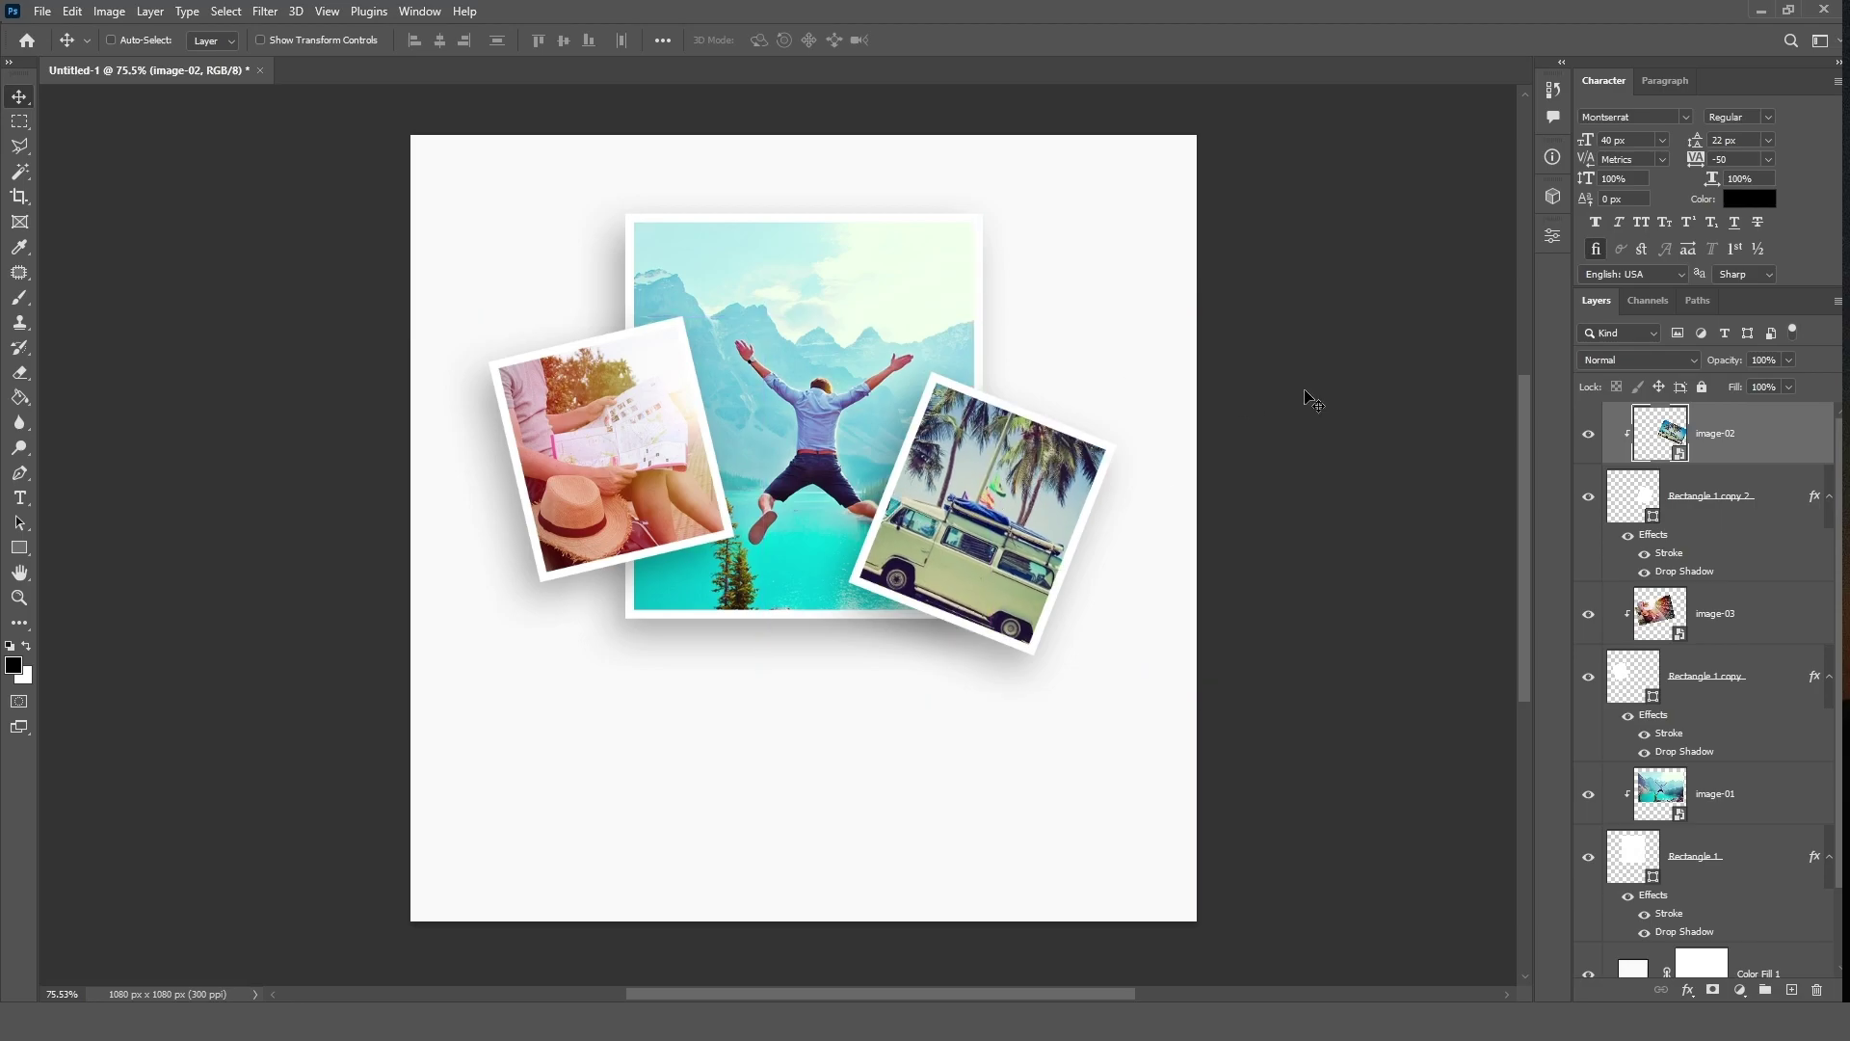
Step: Scale all photo and frame layers together to about 105% and move them lower
left_click(1760, 883, "shift")
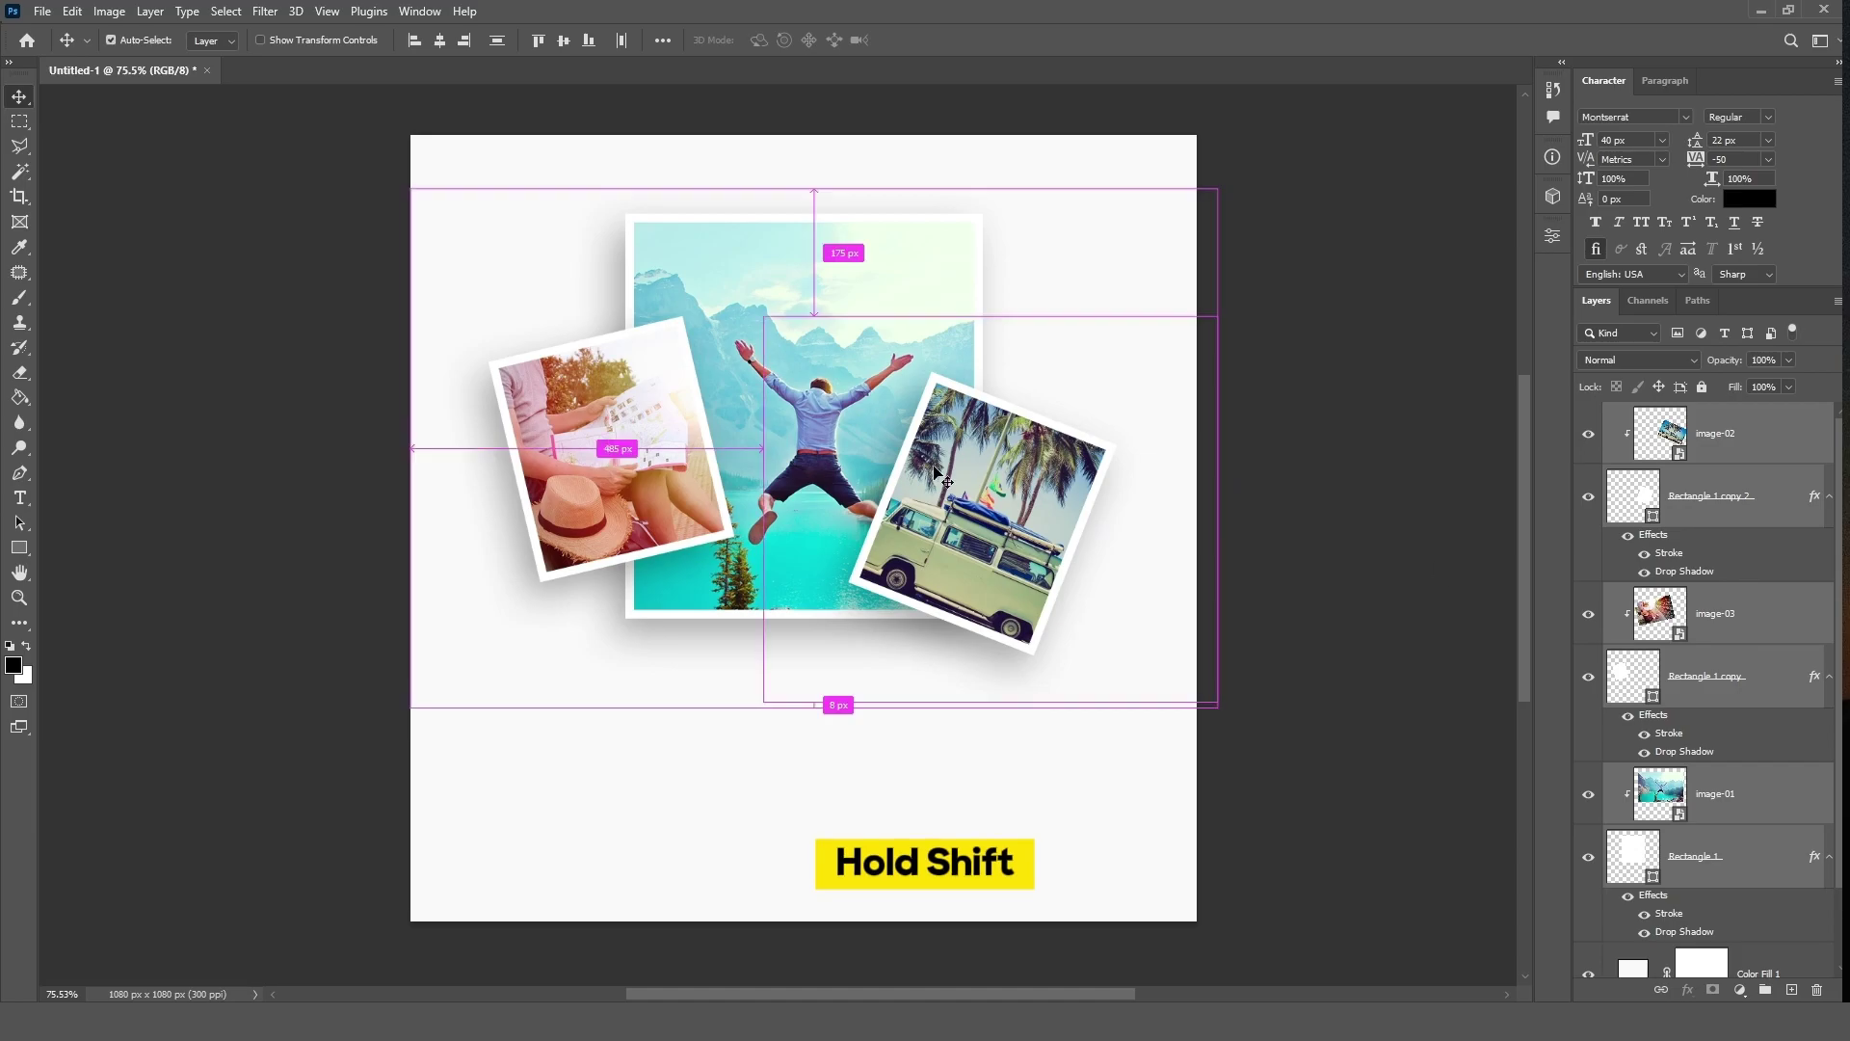
key("ctrl+t")
left_click_drag(818, 233, 818, 289)
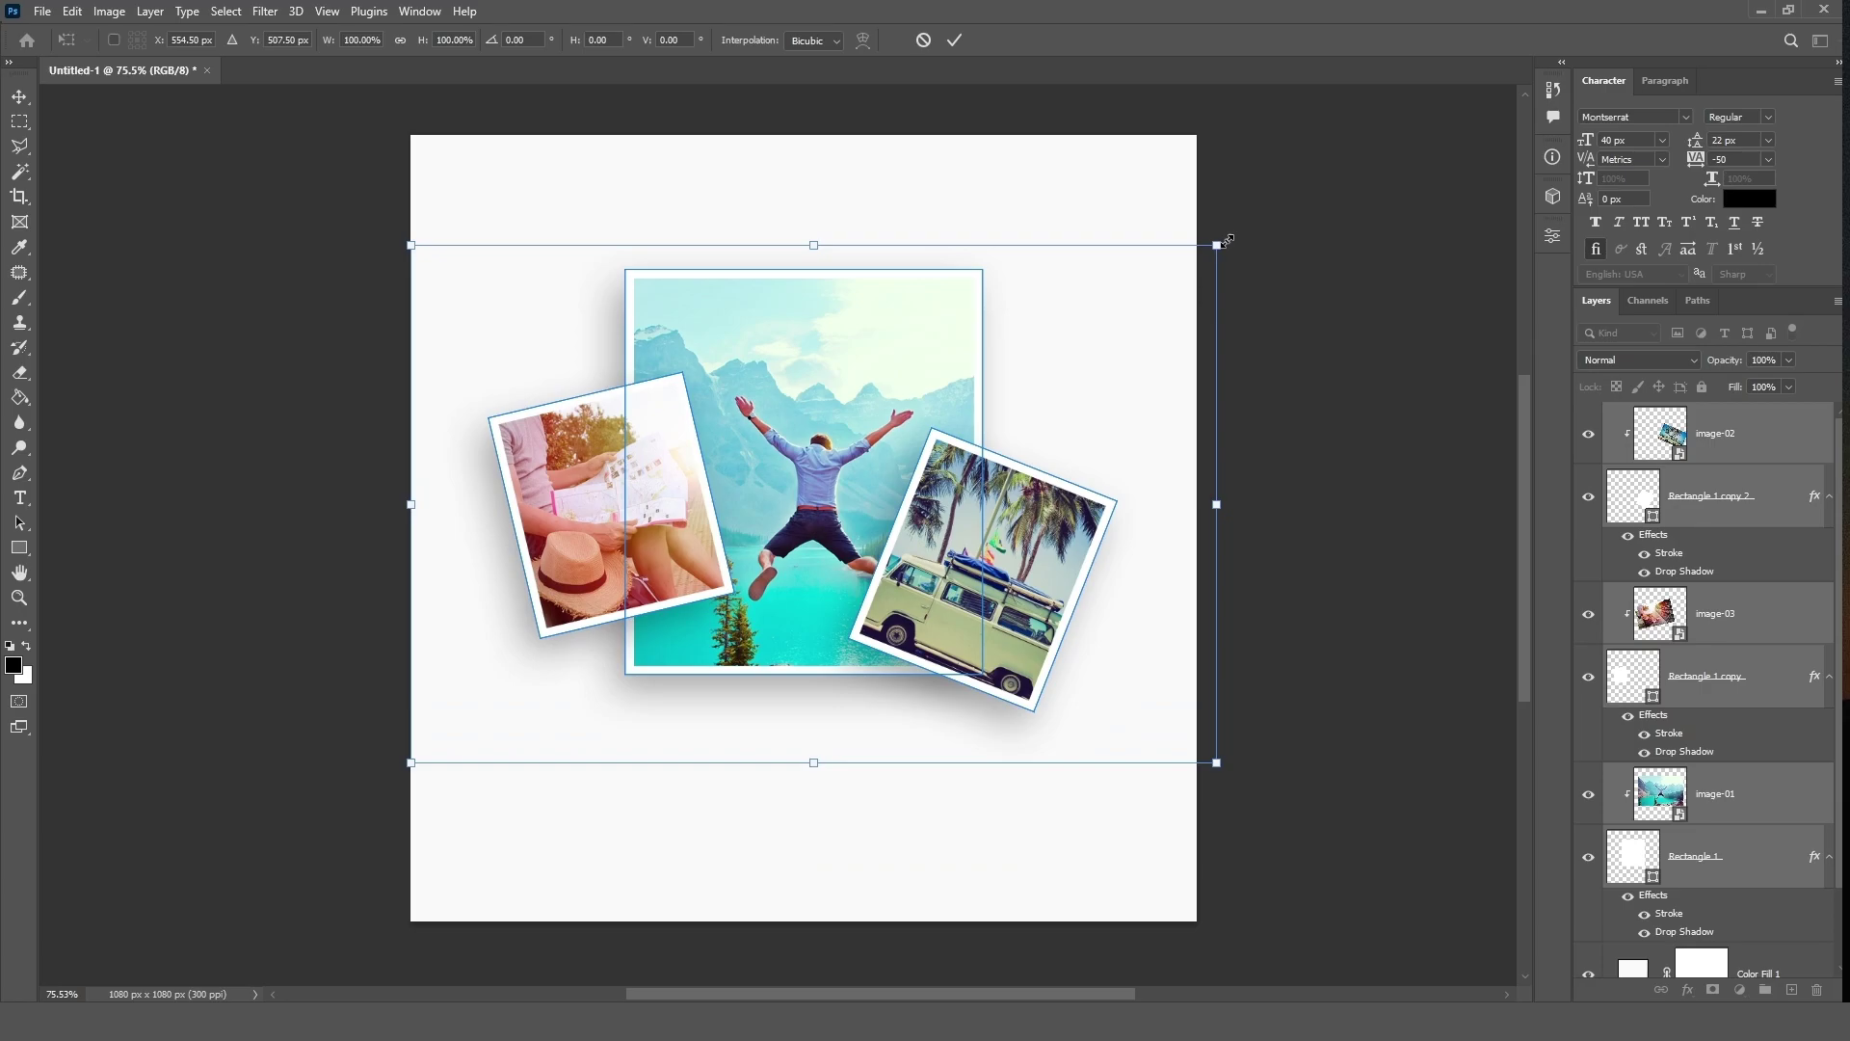
left_click_drag(1218, 245, 1239, 230)
left_click_drag(860, 436, 866, 417)
left_click(955, 40)
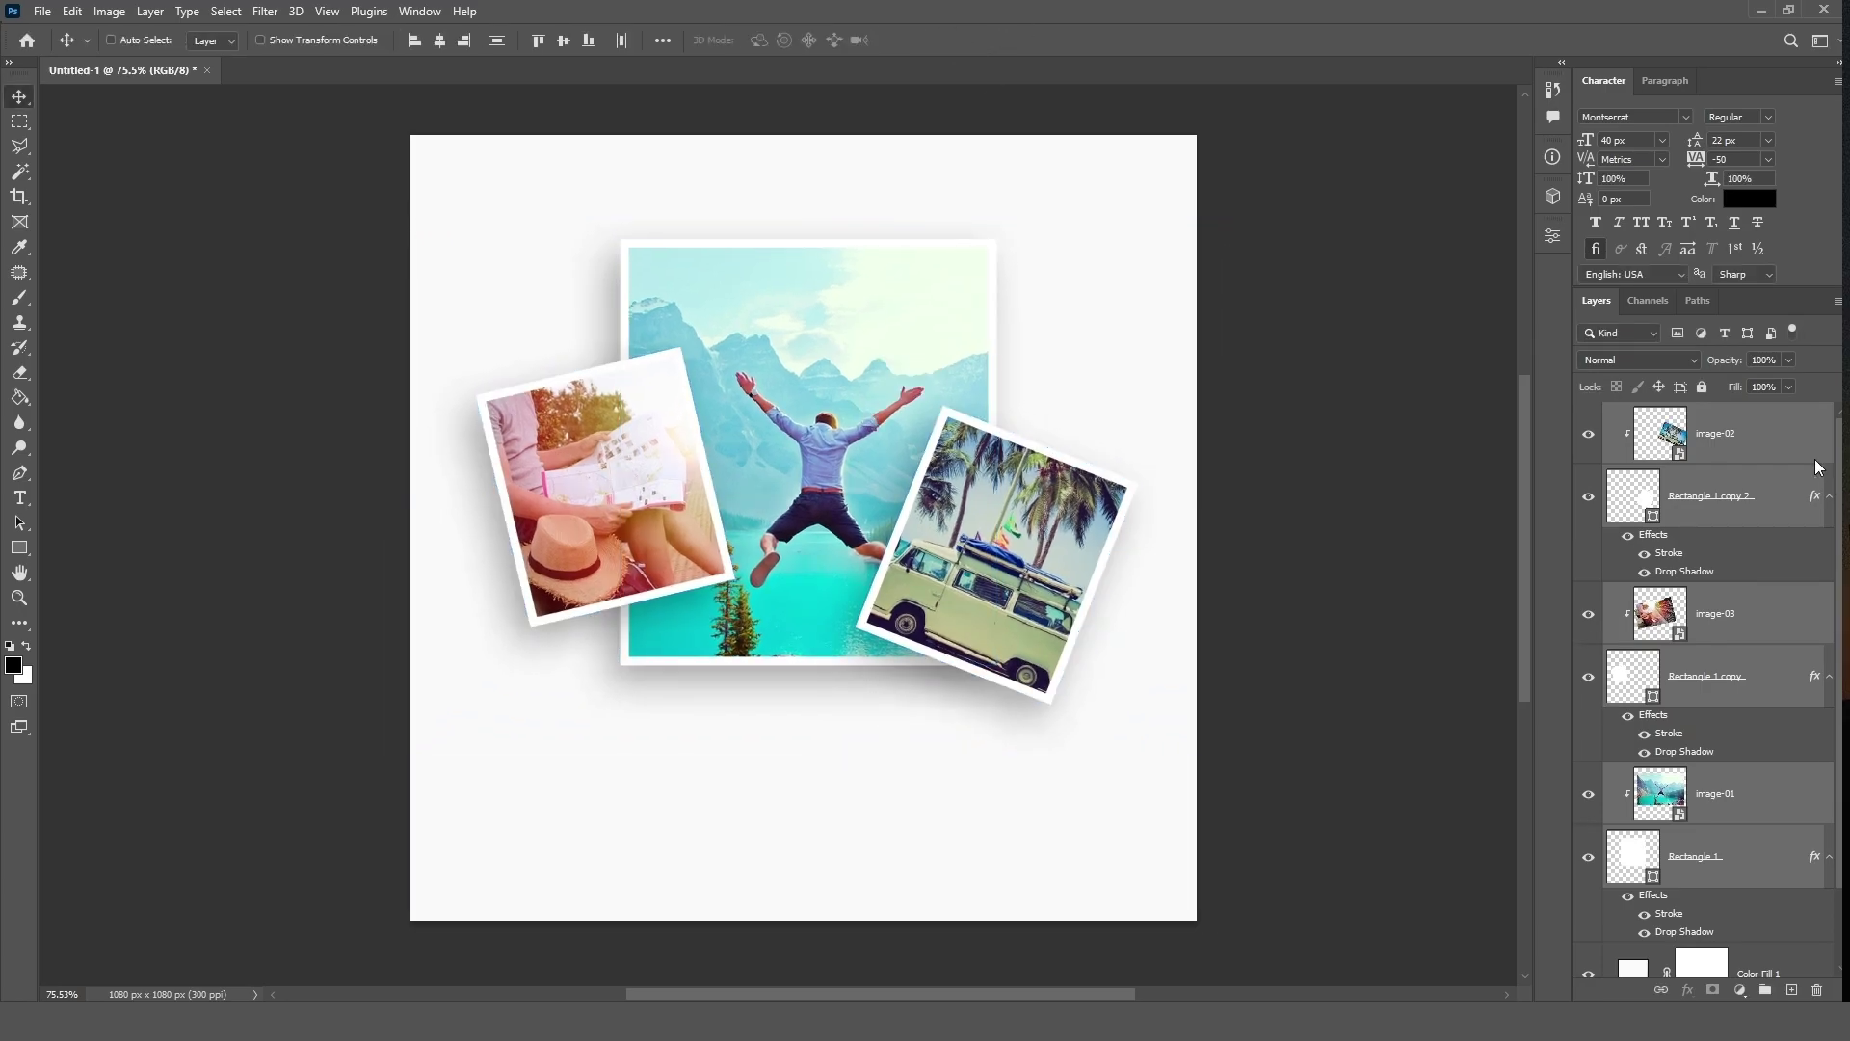
left_click(1802, 433)
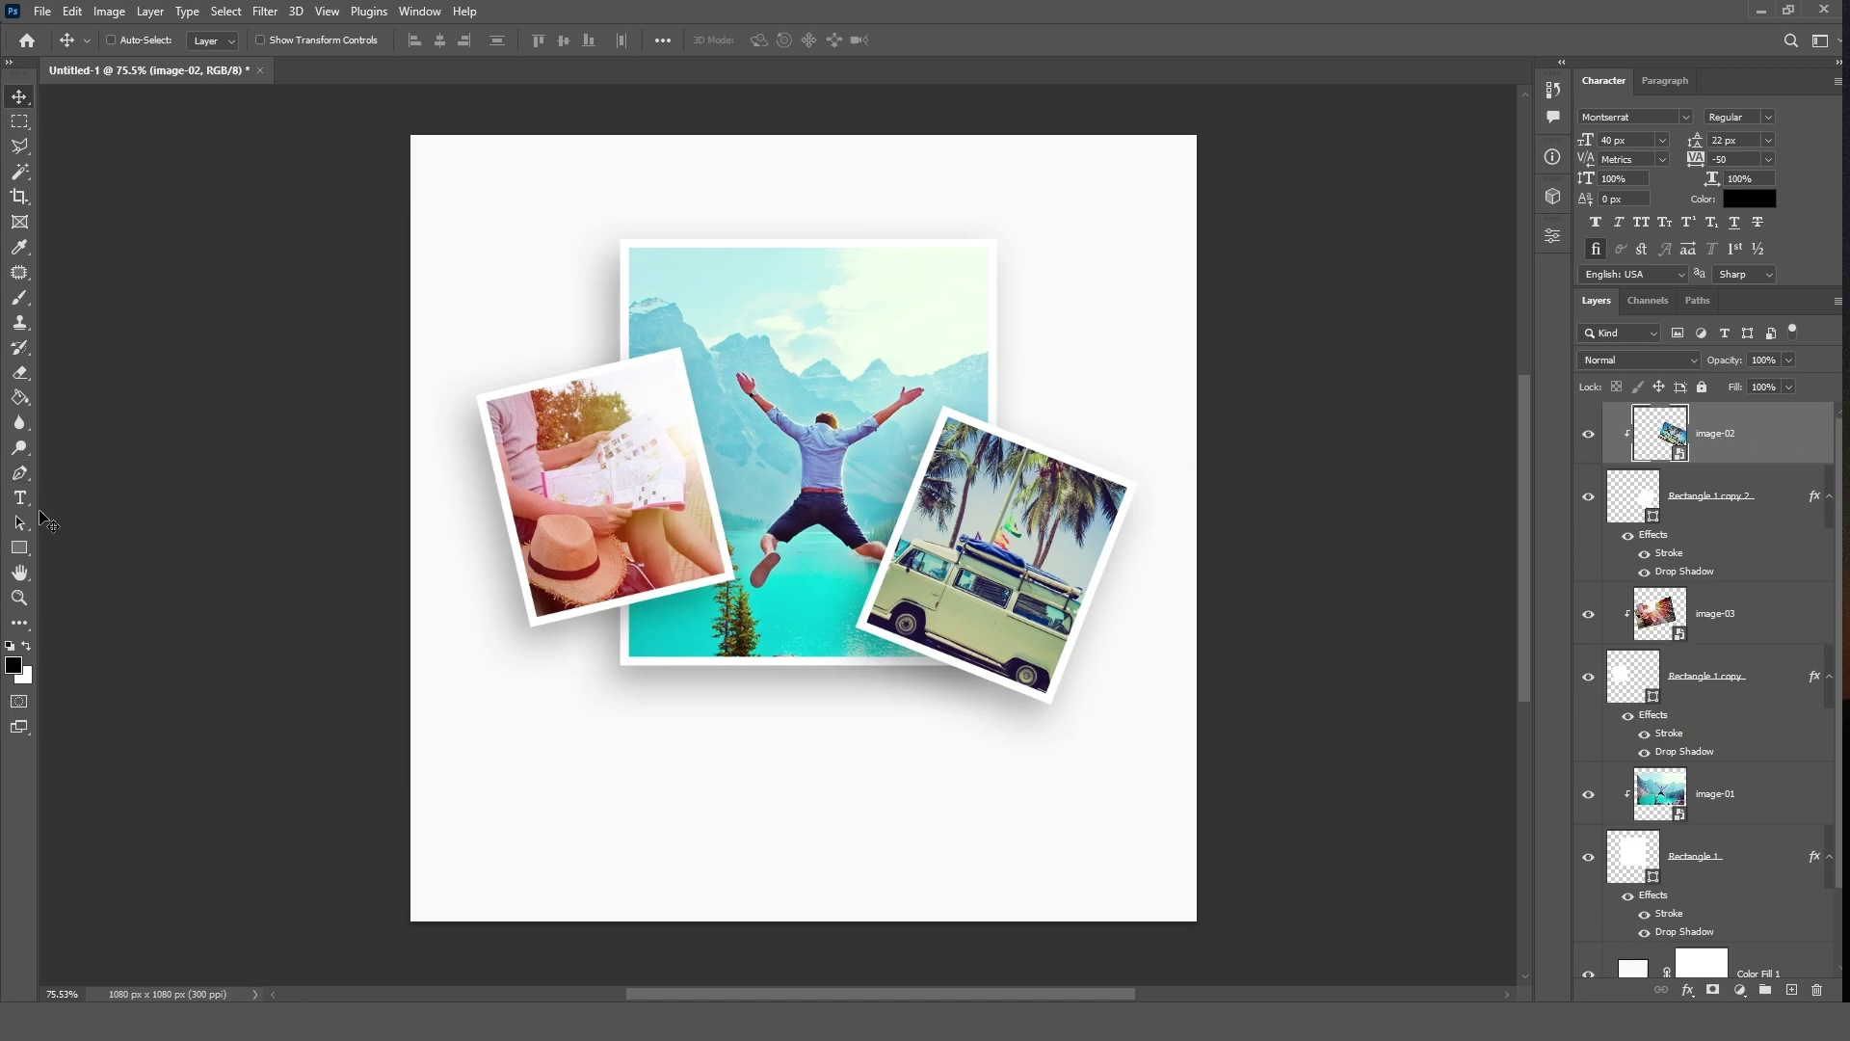
Step: Type 'Explore The World' below the collage and shift it left
left_click(19, 498)
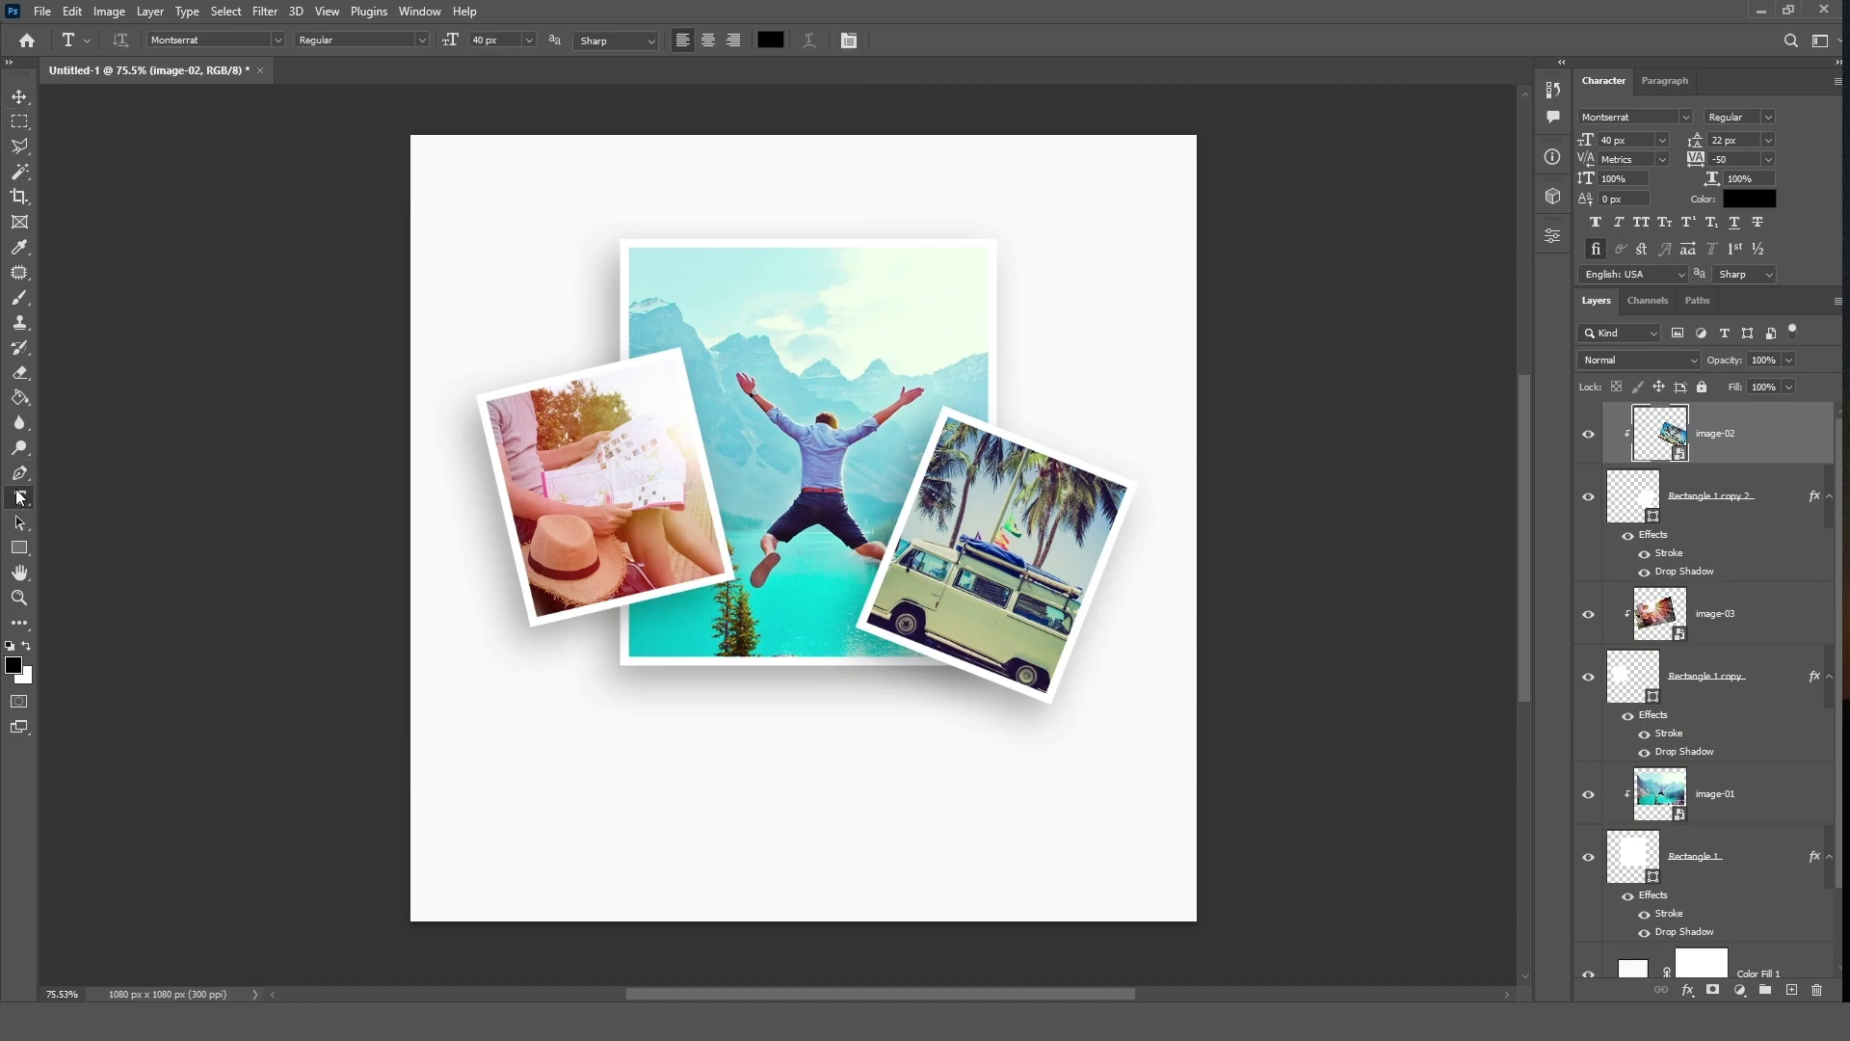
left_click(663, 737)
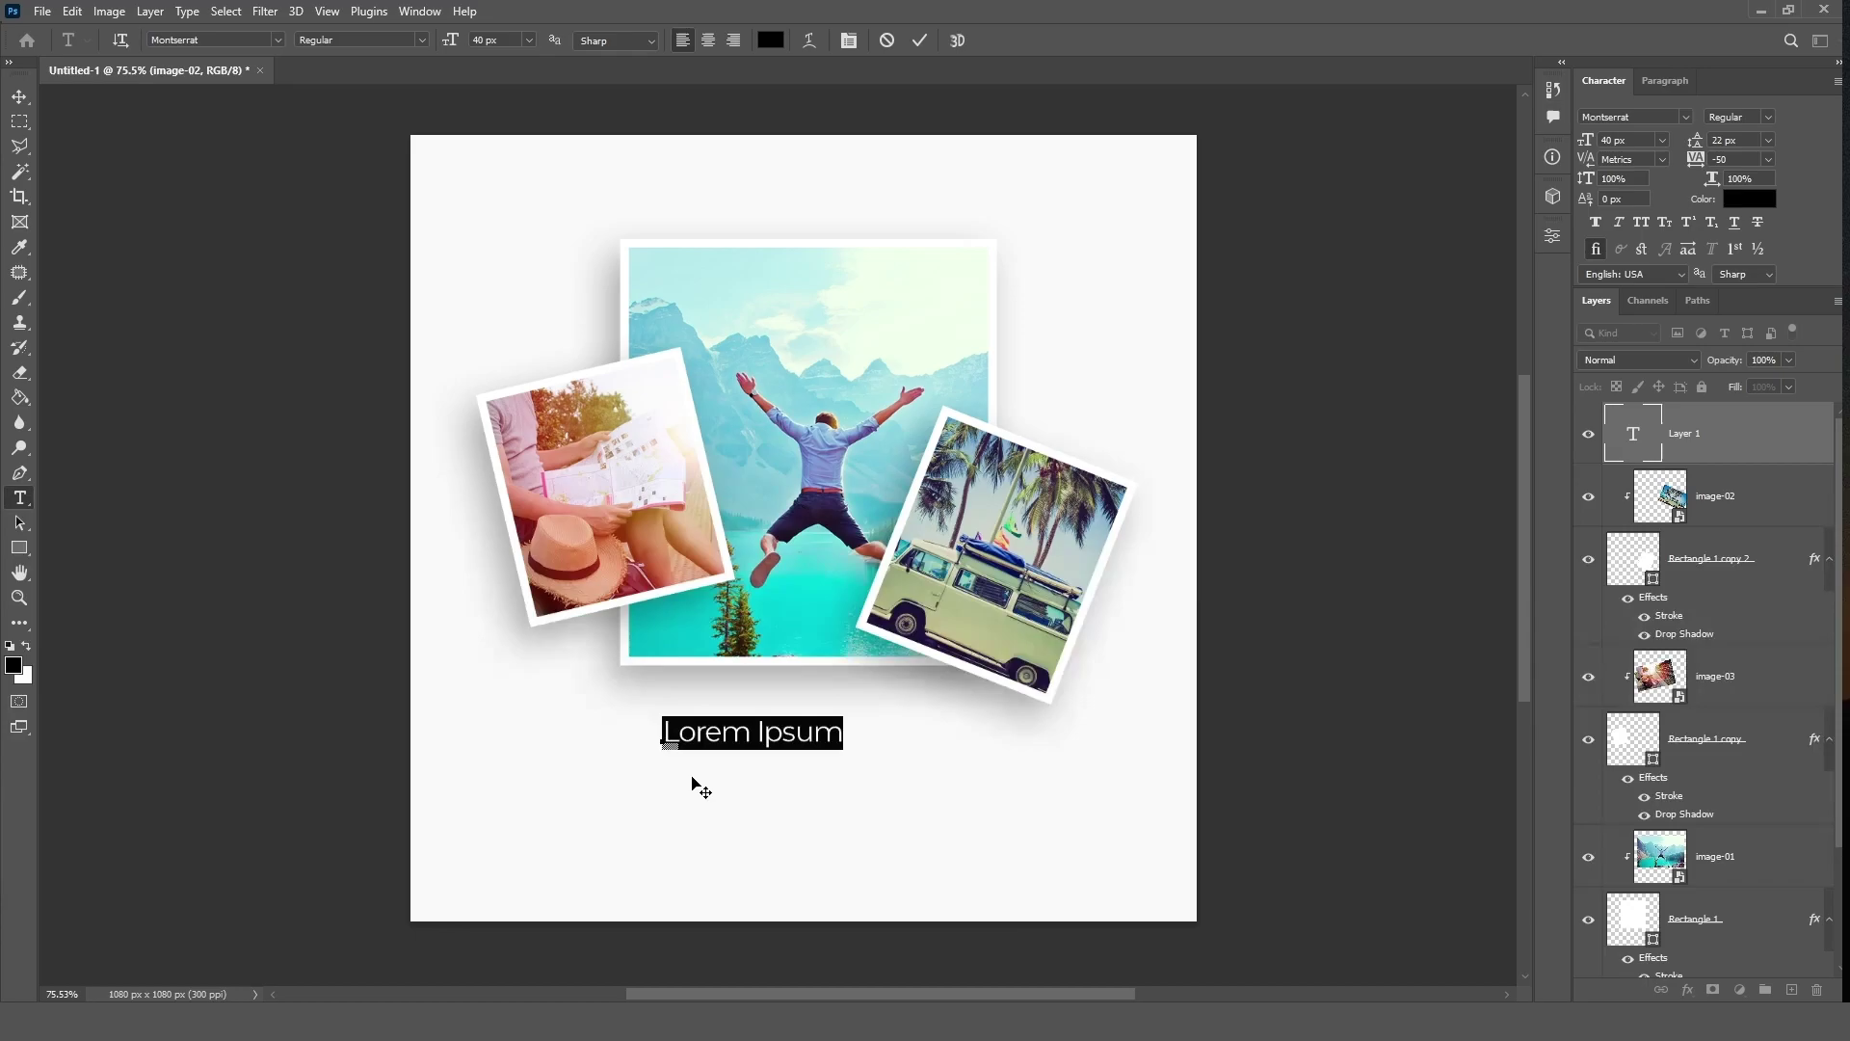
type("Expl")
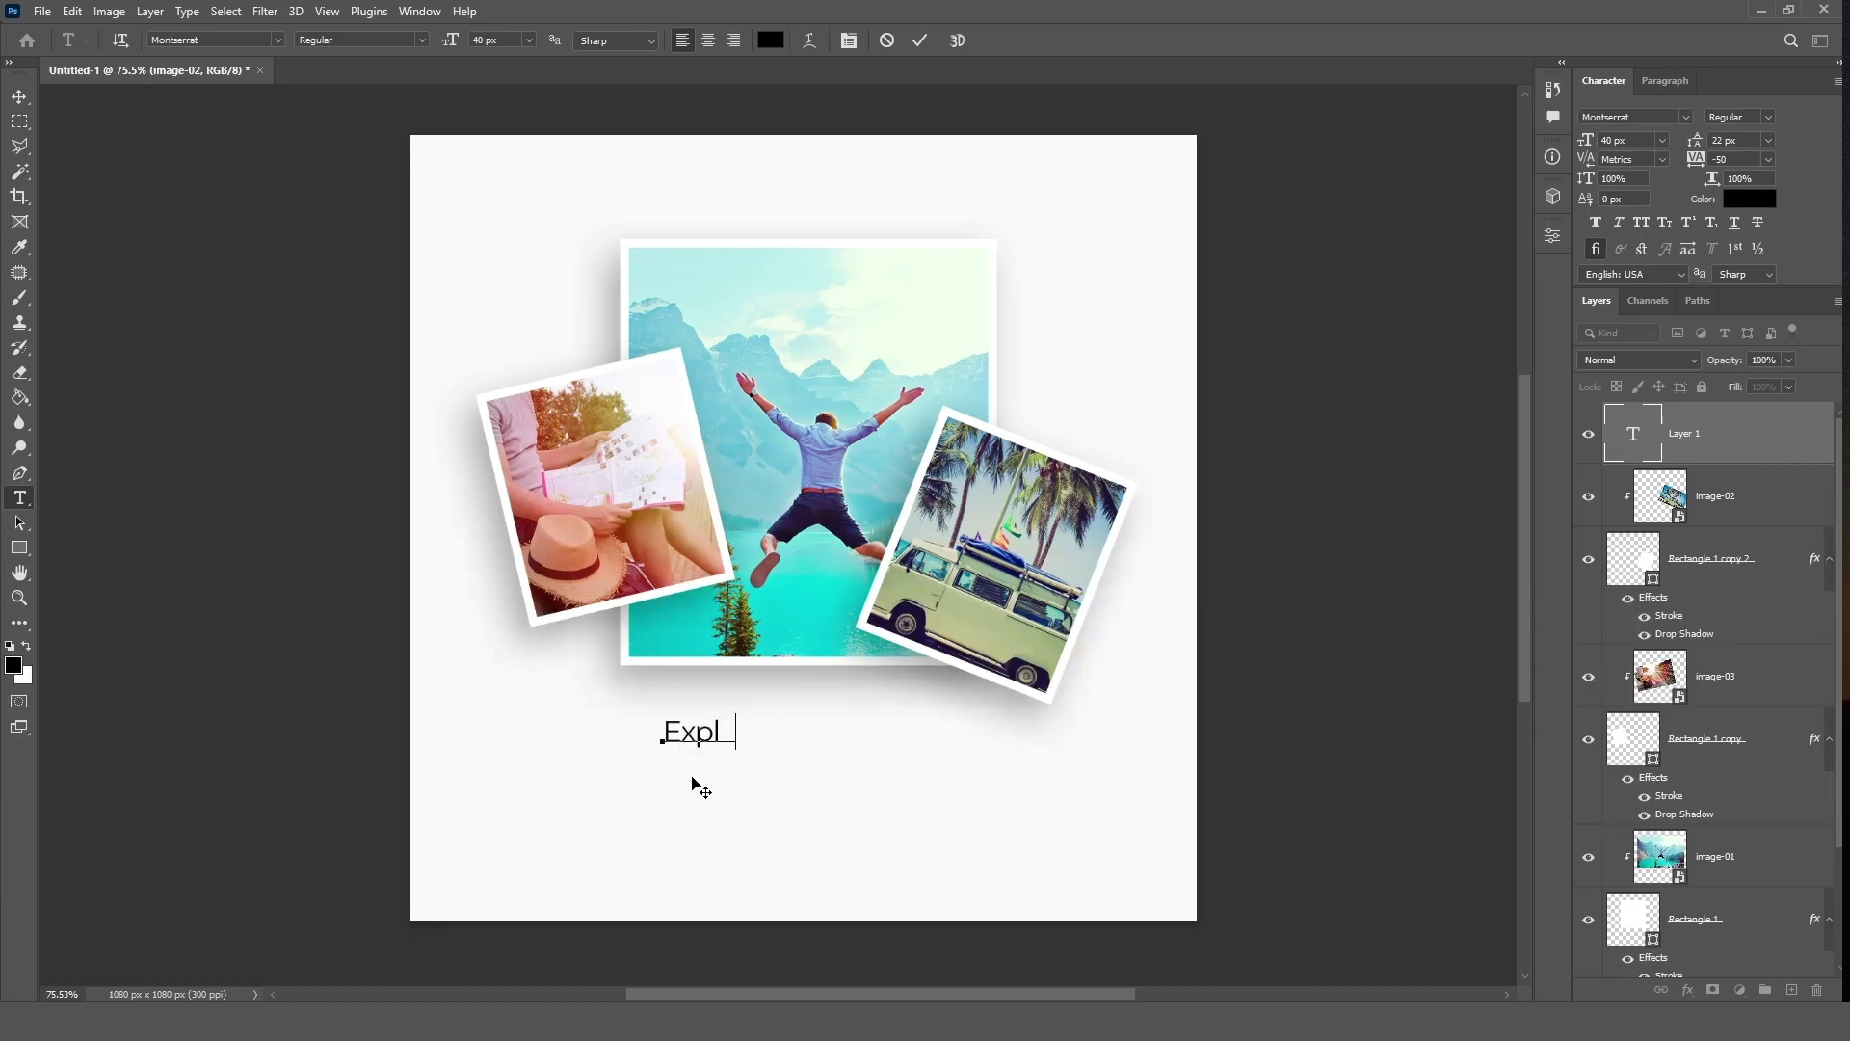
type("ore The World")
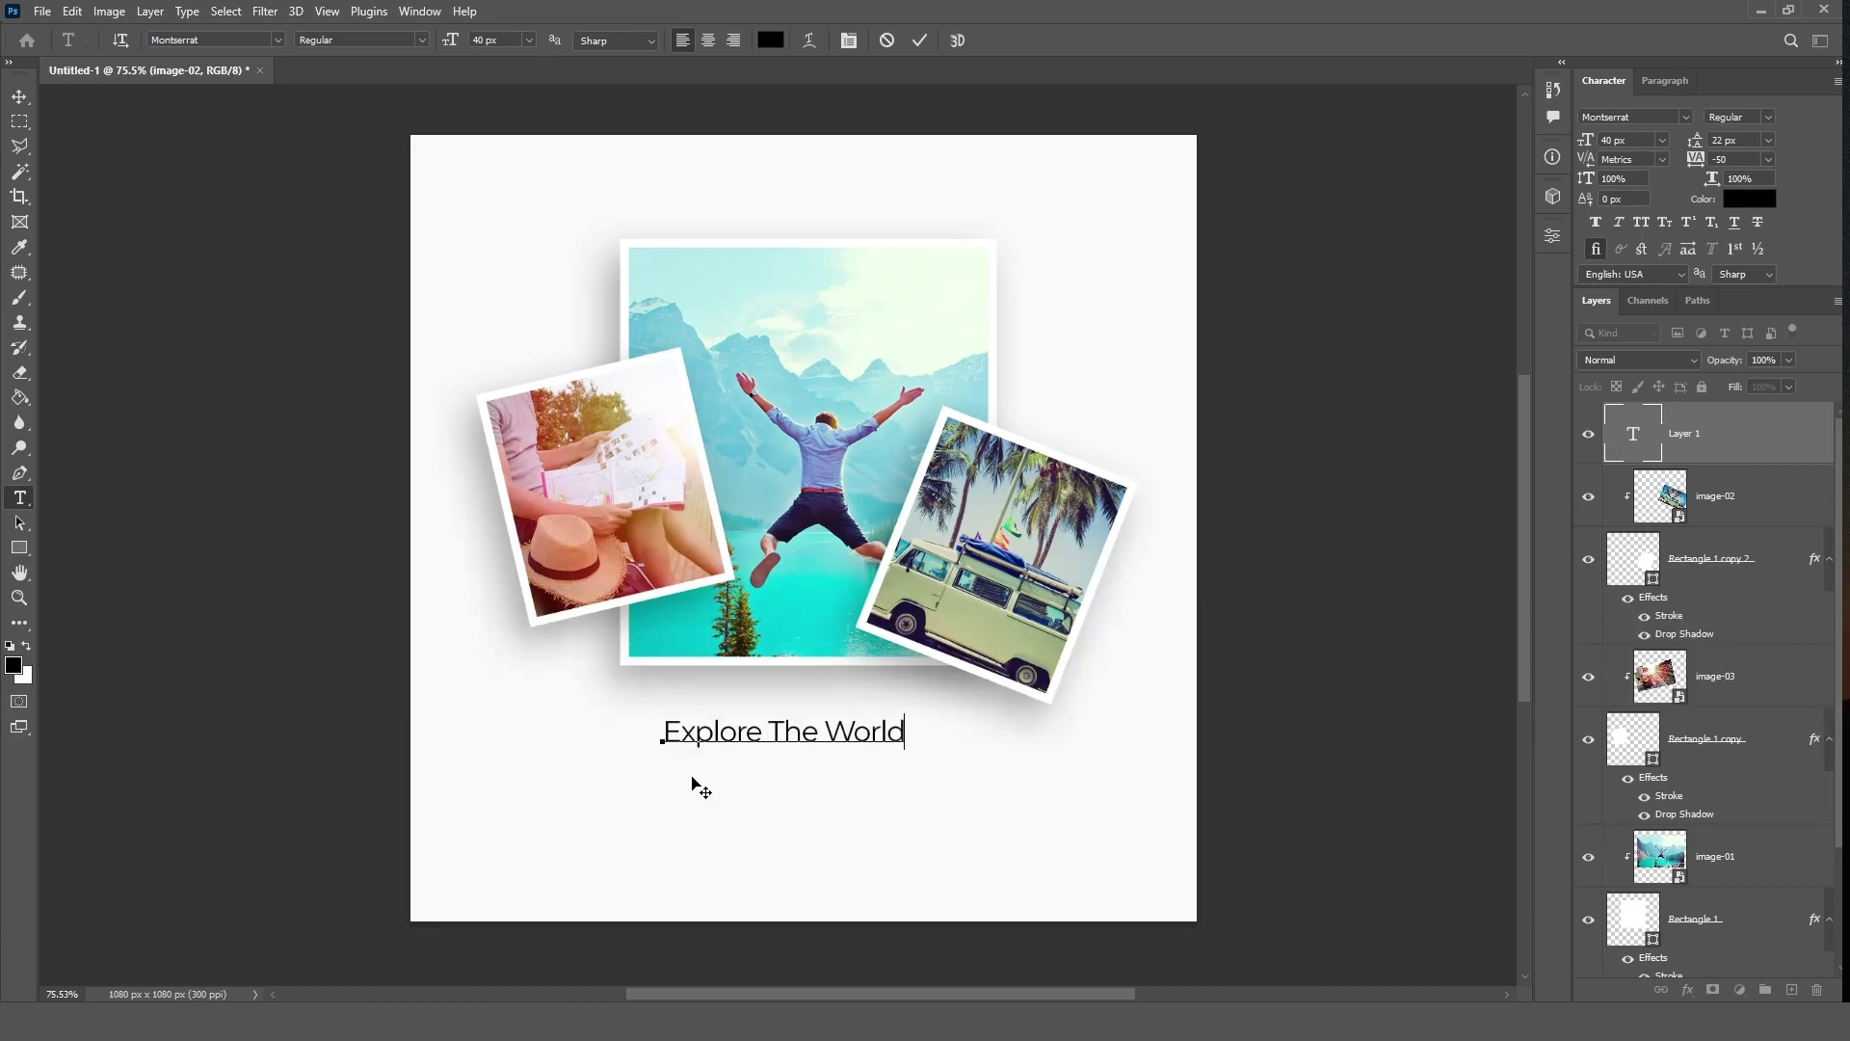
left_click(920, 40)
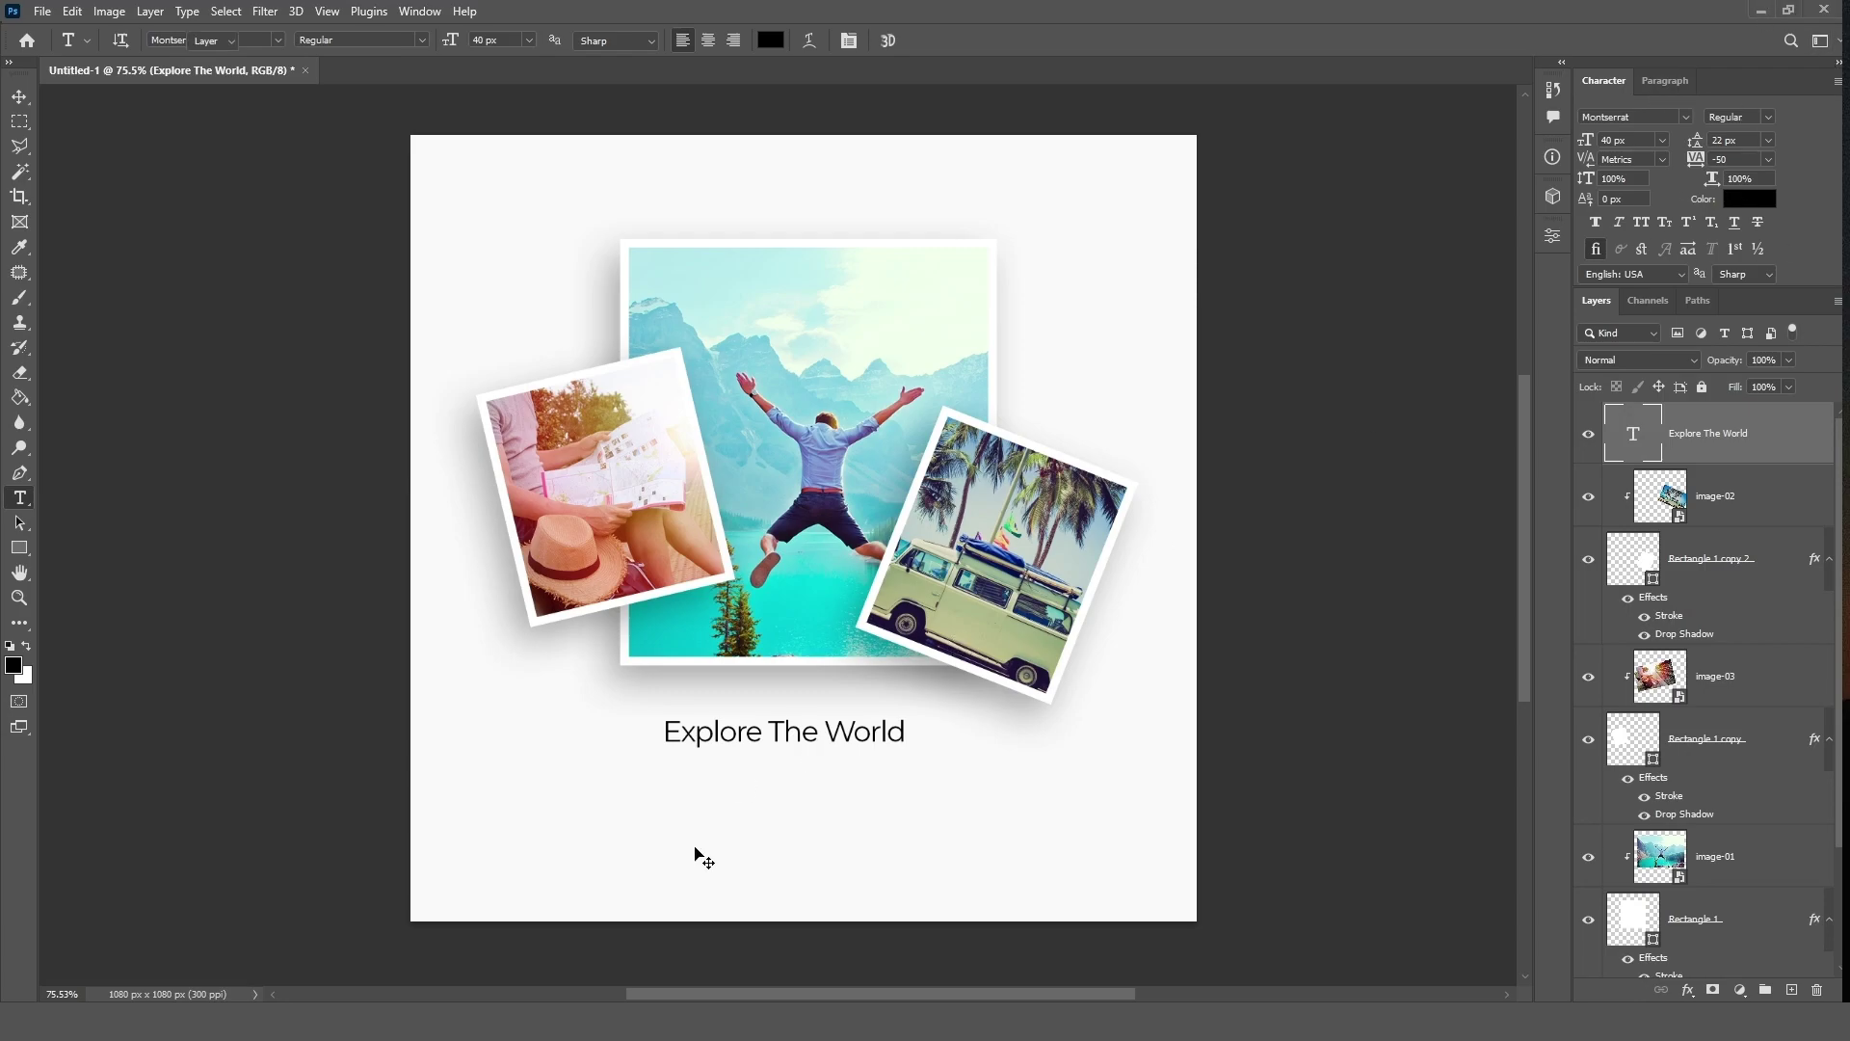
key("v")
left_click_drag(772, 754, 726, 753)
Step: Add a second text line 'Plan Your Vacations' under the first
key("t")
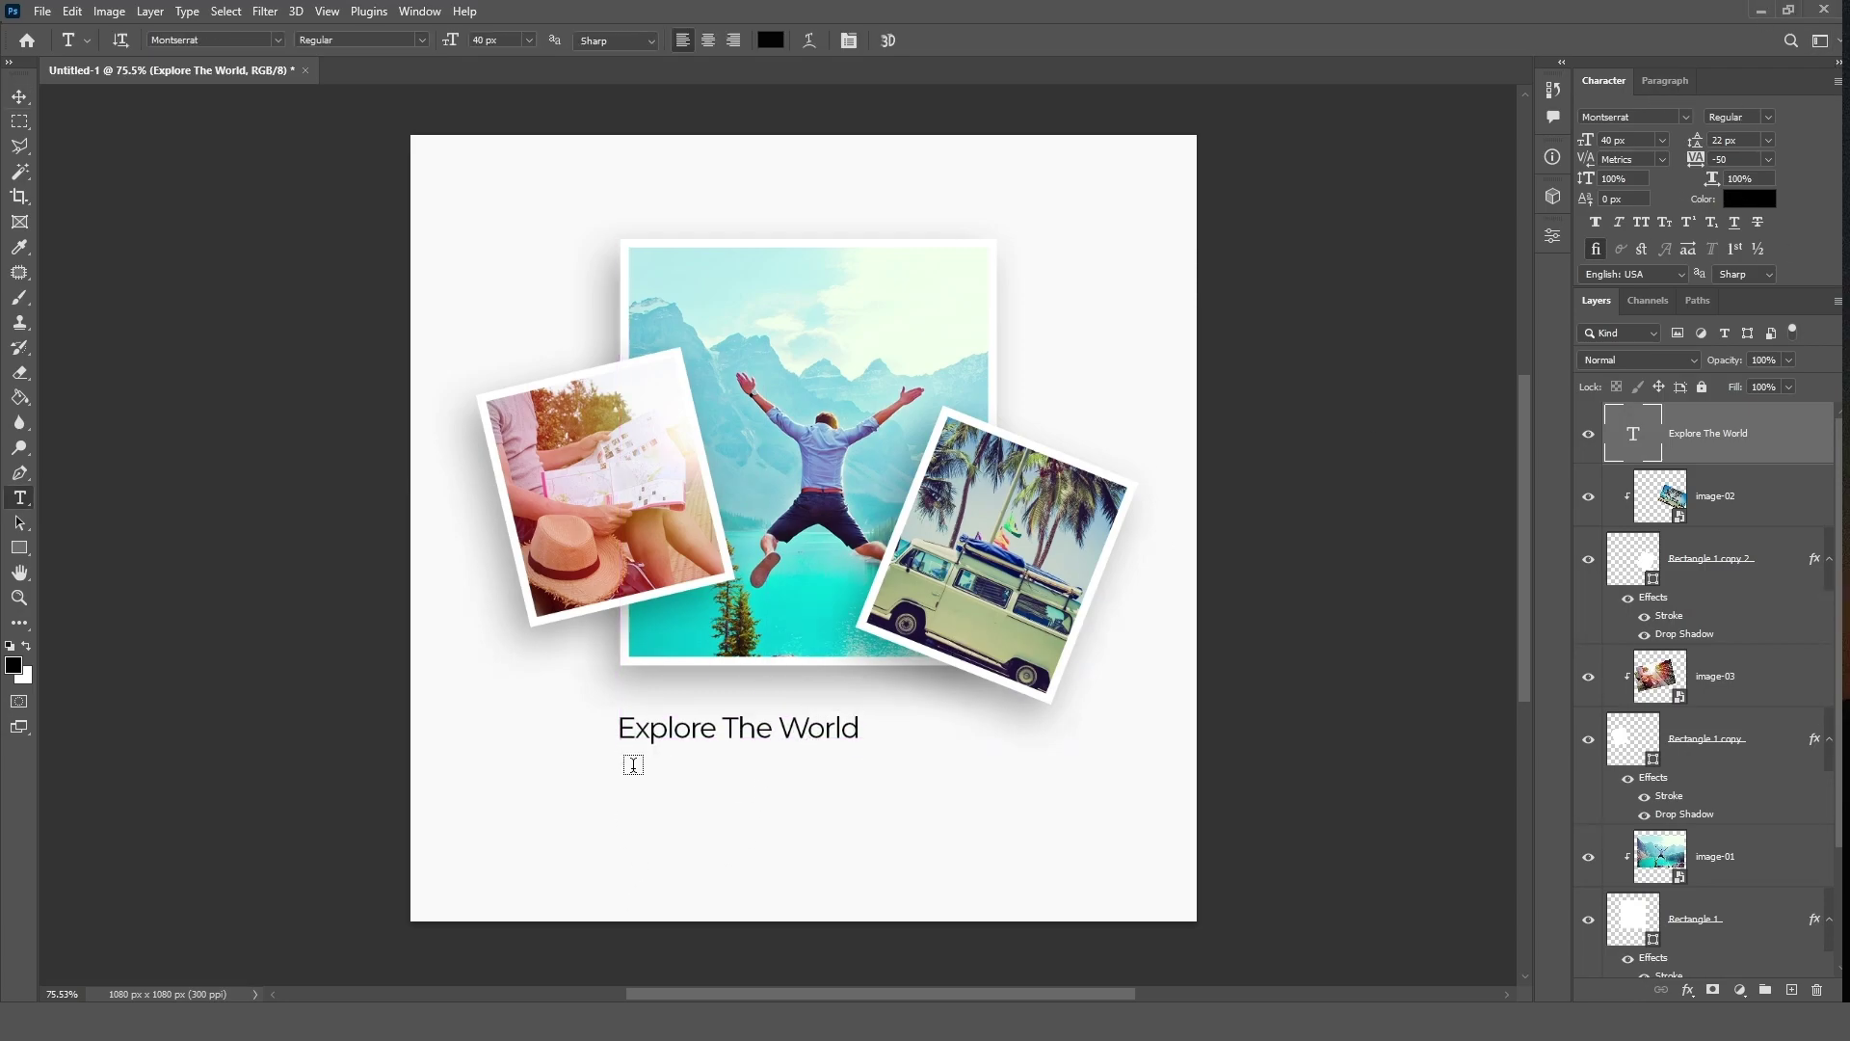
left_click(623, 774)
type("Plan y")
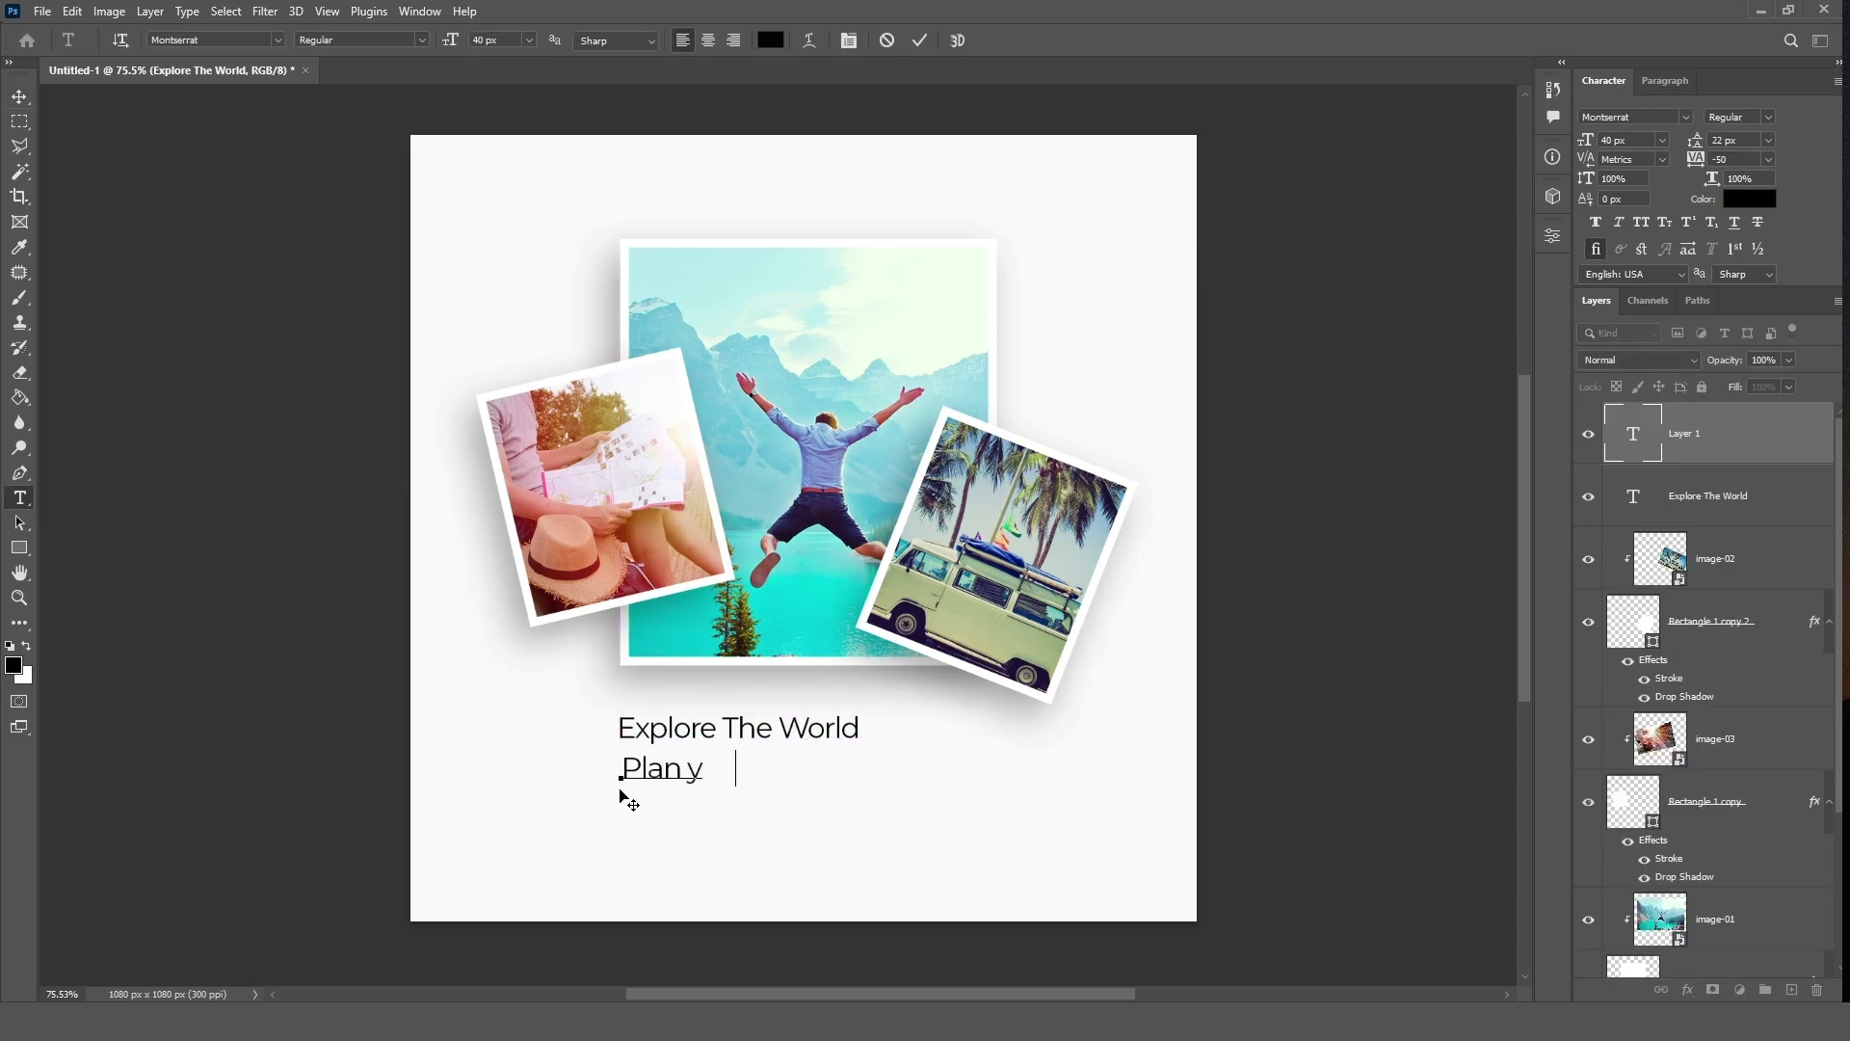
type("ou")
type(" Your Vacations")
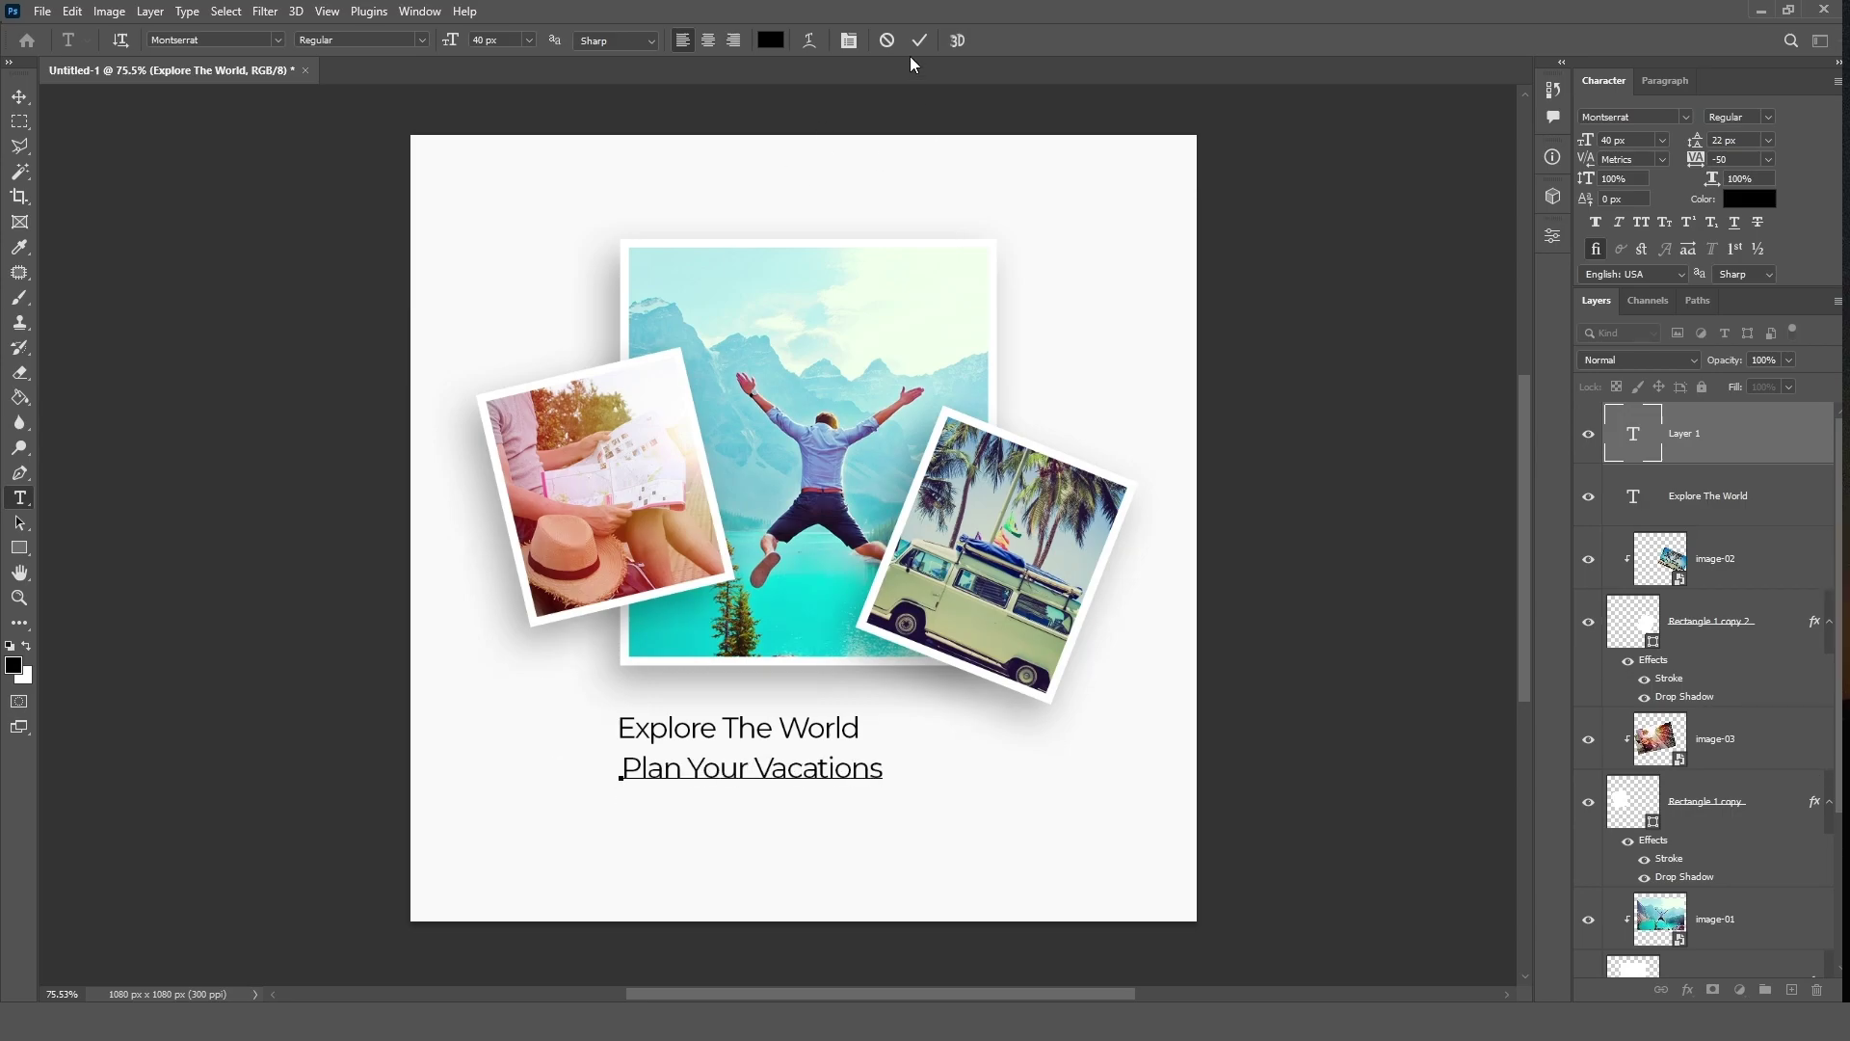
left_click(920, 39)
Step: Set 'Plan Your Vacations' to Montserrat Black, tracking 0, and move it under the first line
left_click(1770, 119)
left_click(1725, 386)
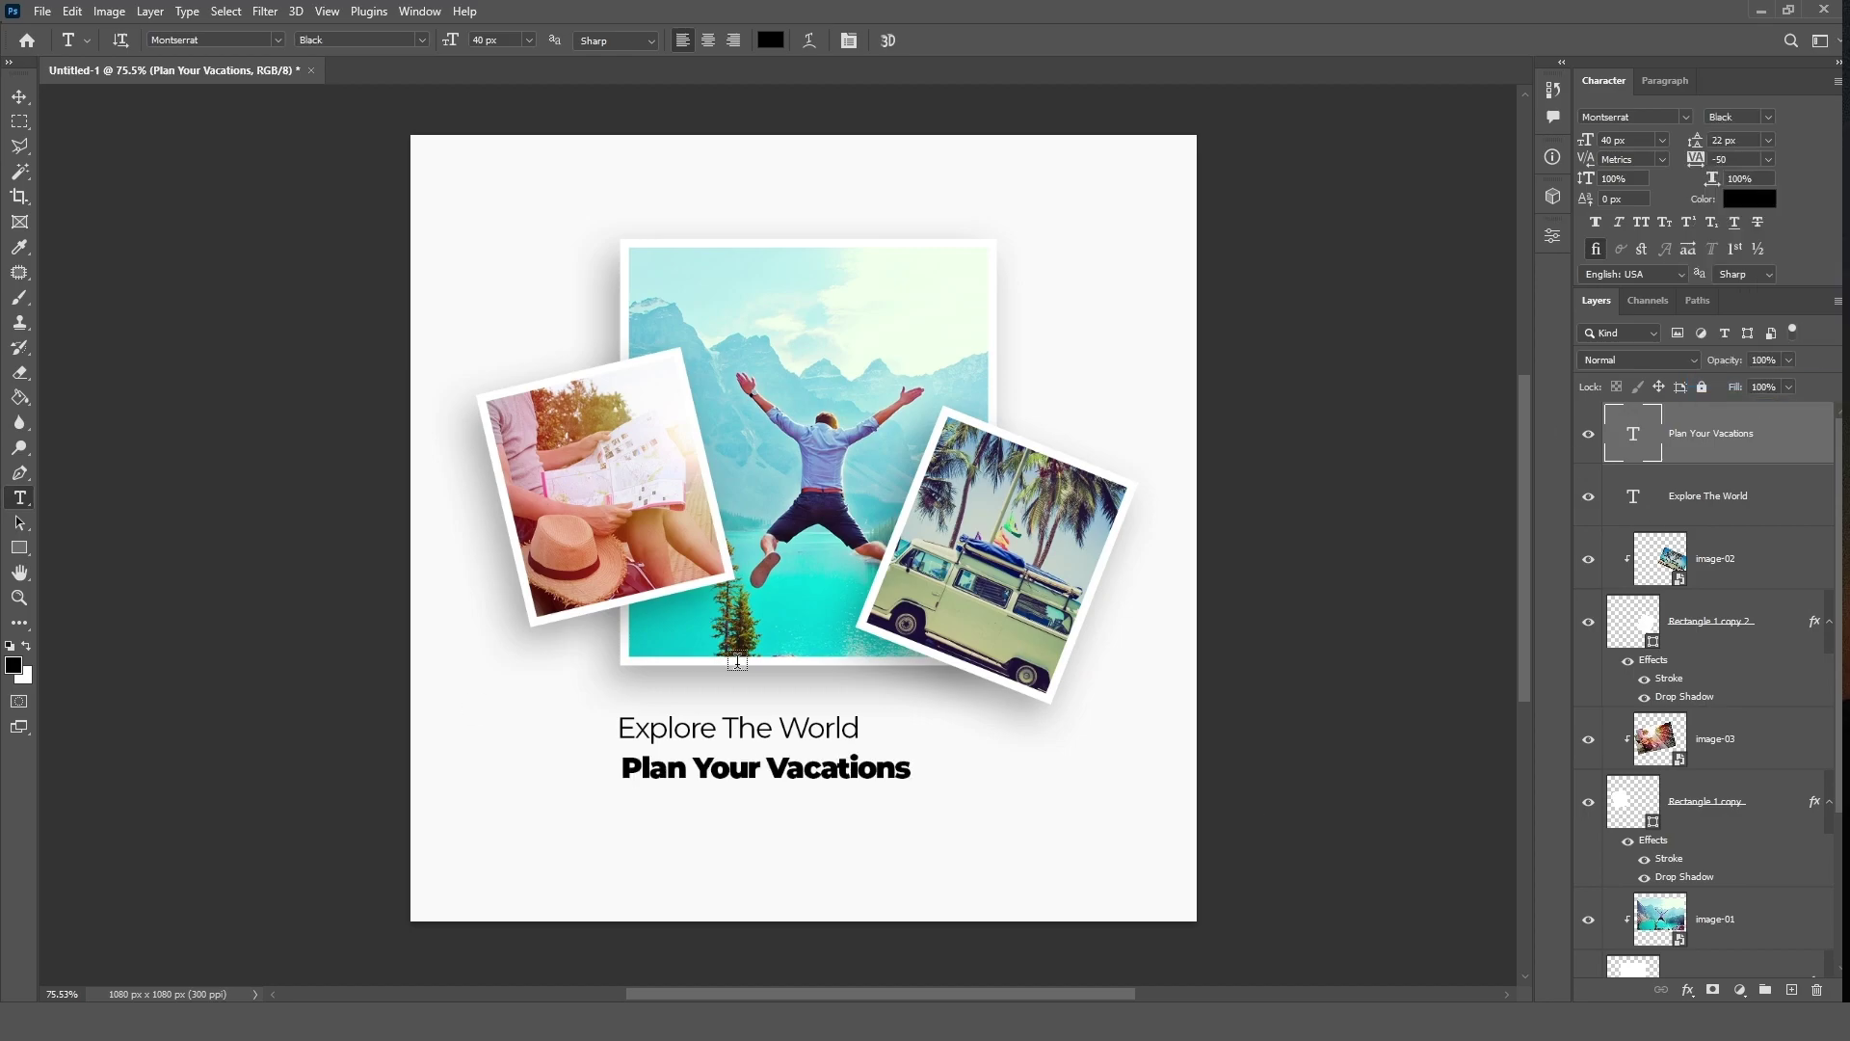
left_click(1770, 159)
left_click(1730, 275)
key("v")
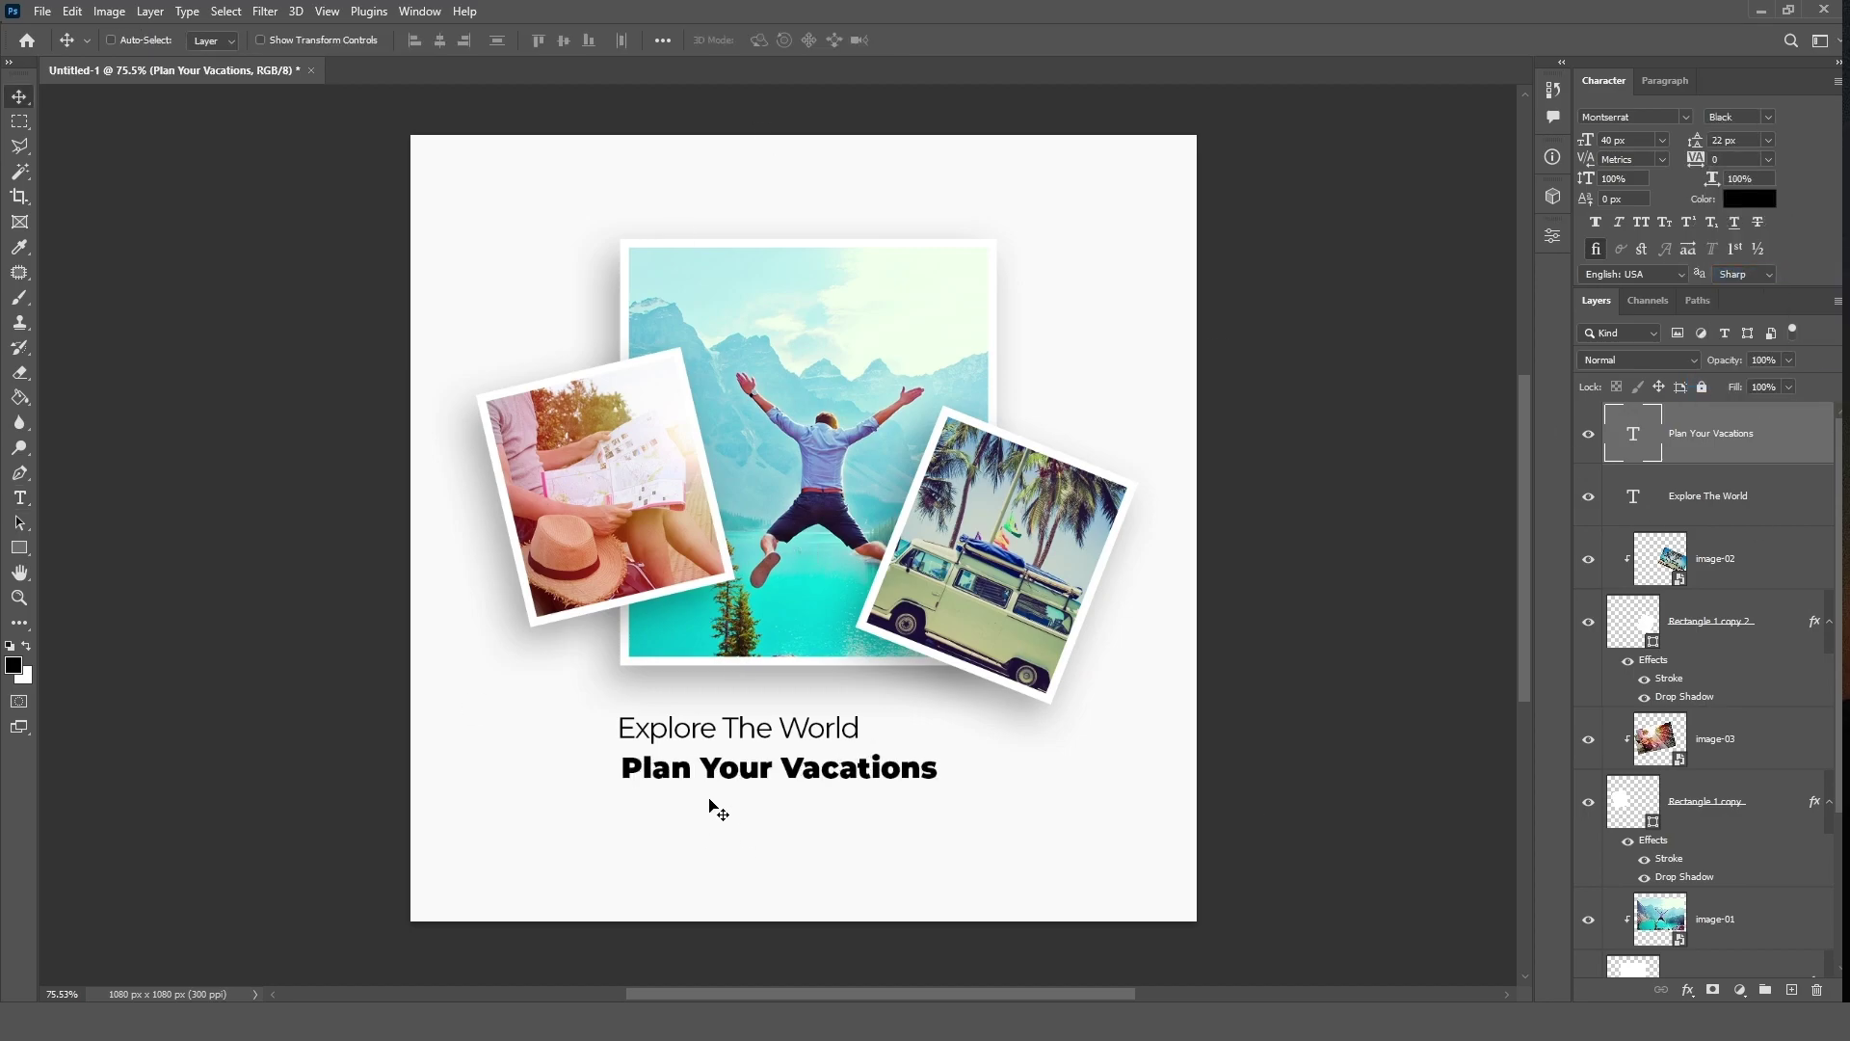
left_click_drag(735, 769, 695, 820)
left_click(1706, 496)
double_click(699, 822)
type("@yourus")
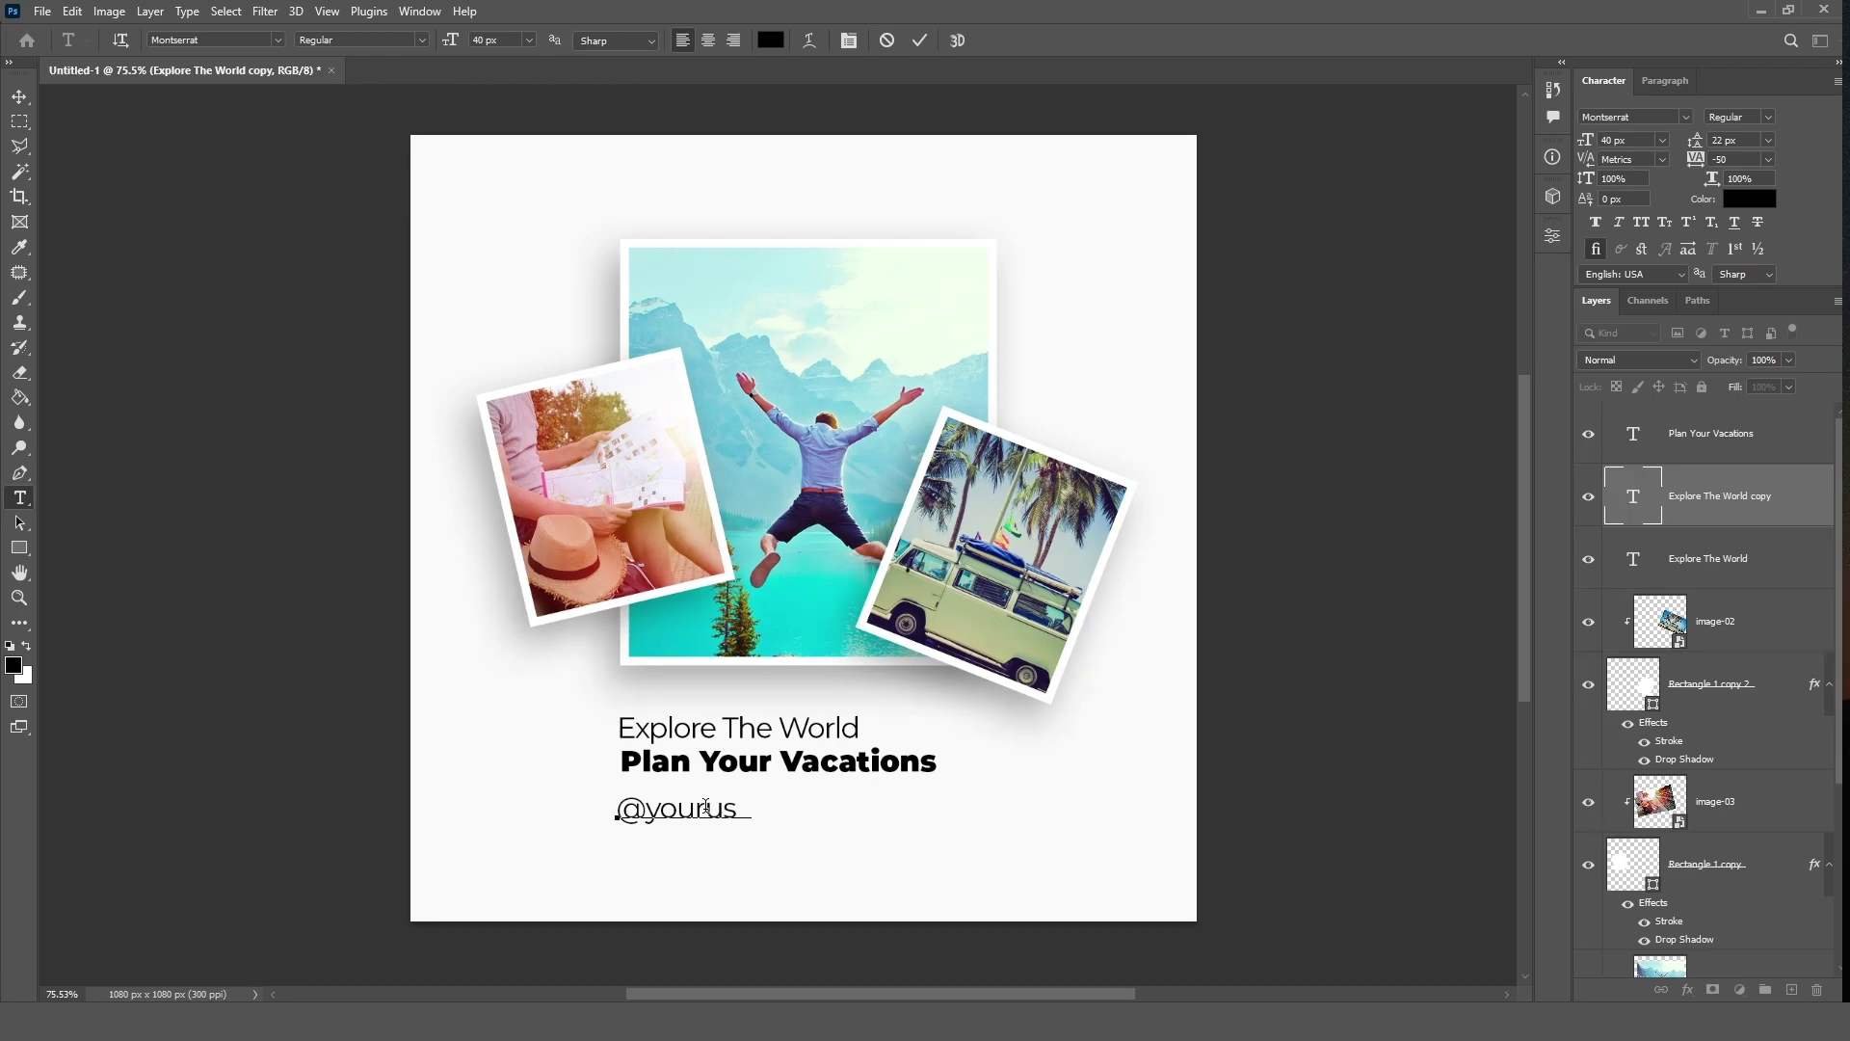
type("ern ame")
key("ctrl+Return")
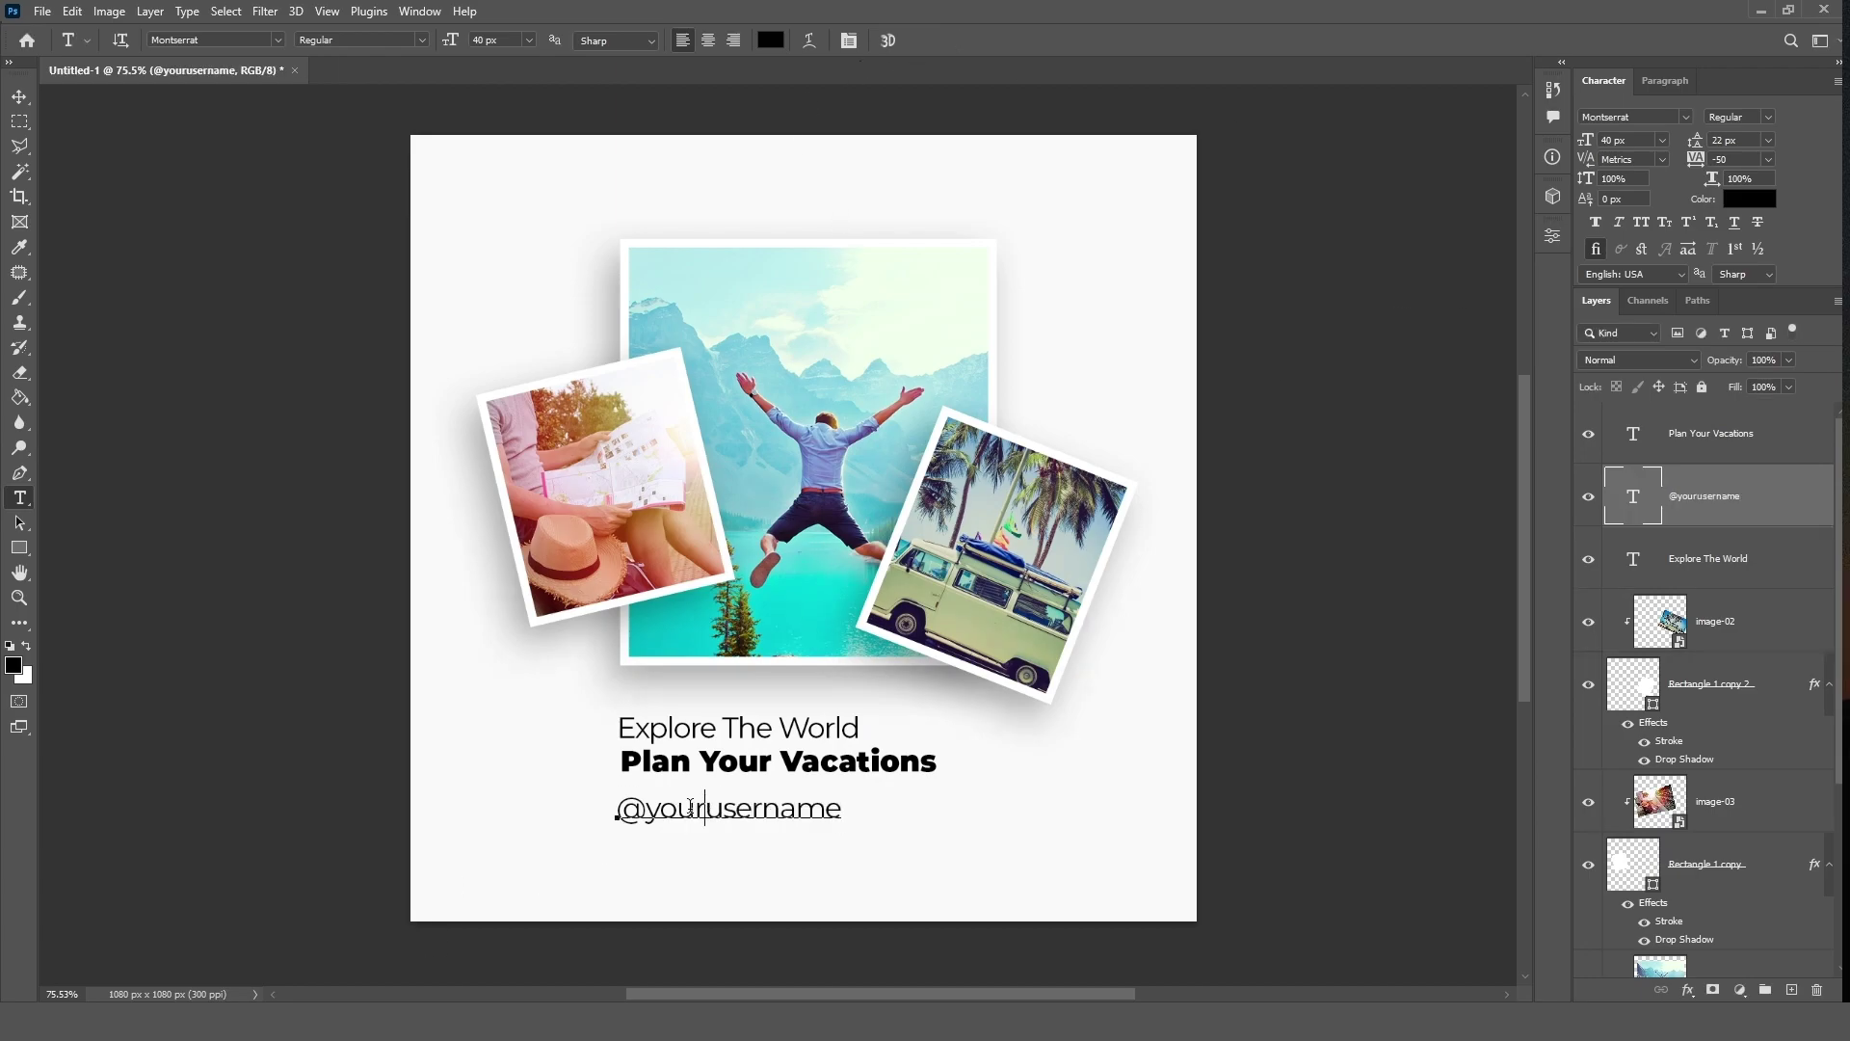
Step: Make 'your' bold and set the username line to 24 px
left_click_drag(704, 808, 644, 809)
left_click(1769, 116)
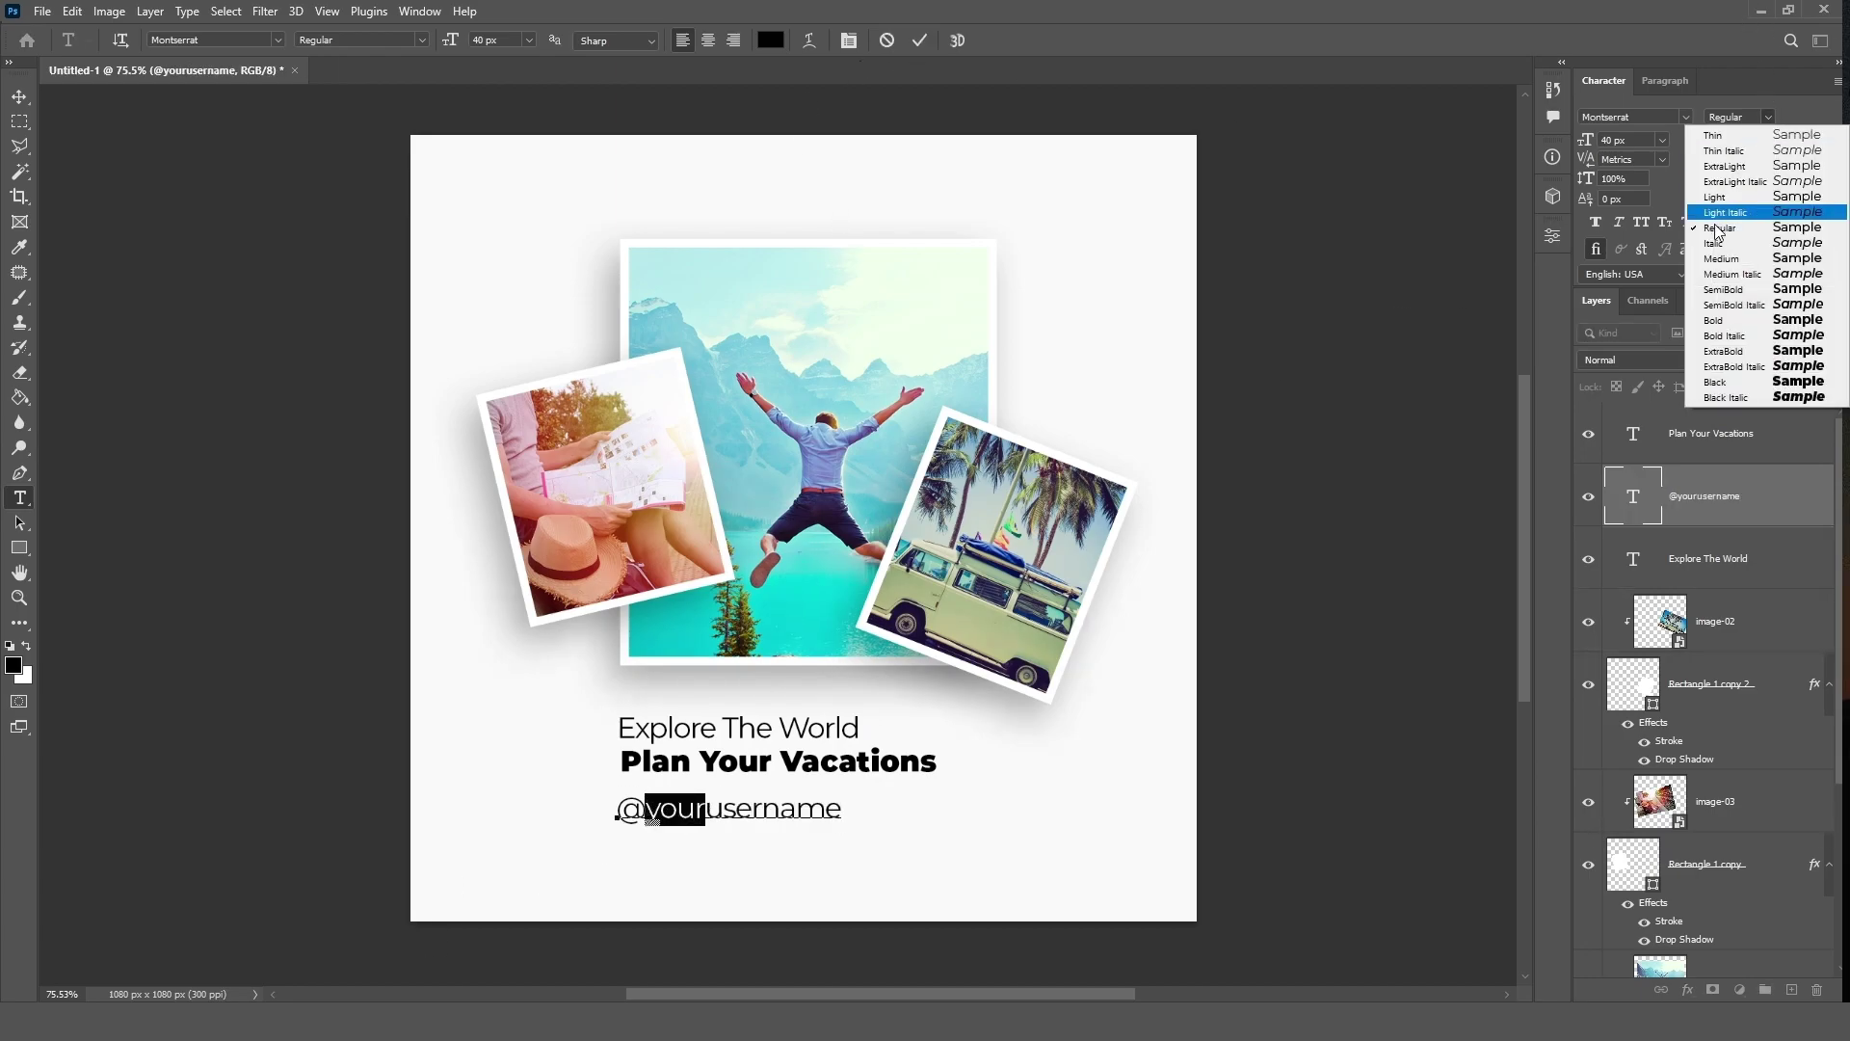
left_click(1746, 322)
key("ctrl+Return")
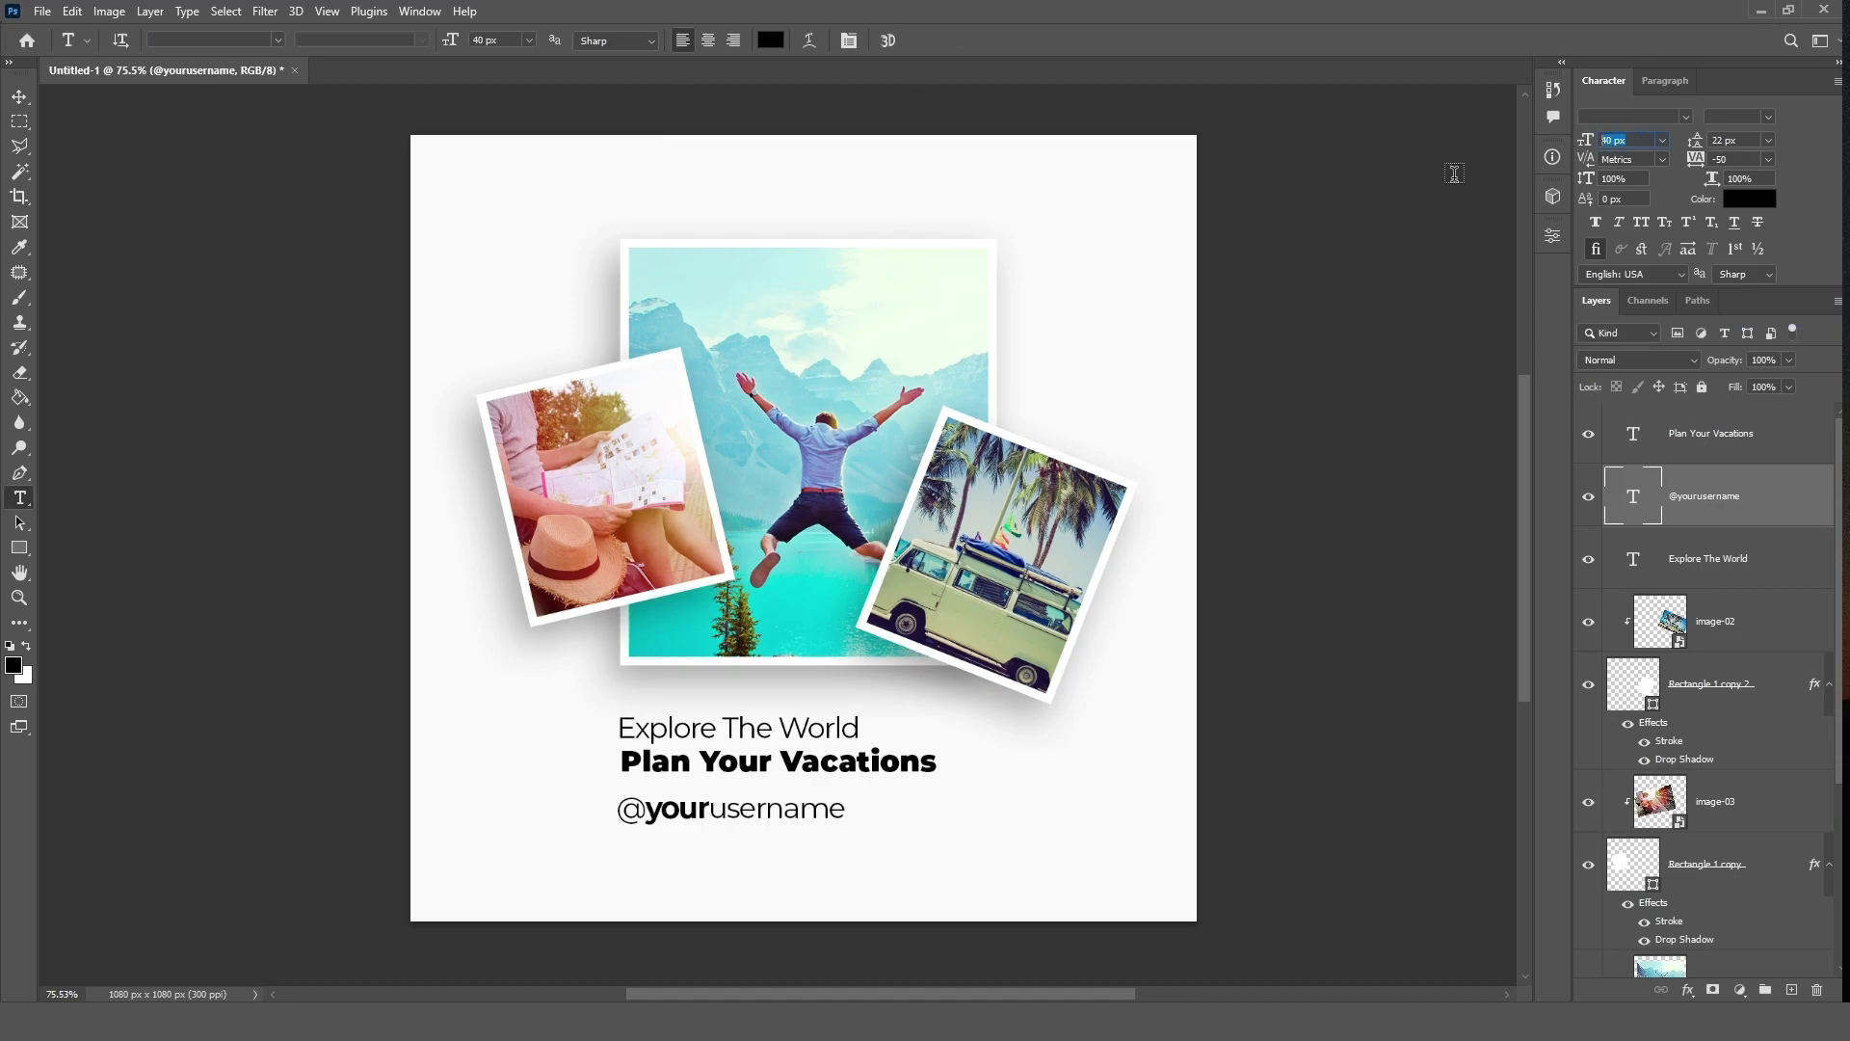
type("24")
key("Return")
Step: Move the username just below 'Plan Your Vacations' and left-align all three text lines
key("v")
left_click_drag(721, 821, 704, 801)
left_click(1730, 441, "shift")
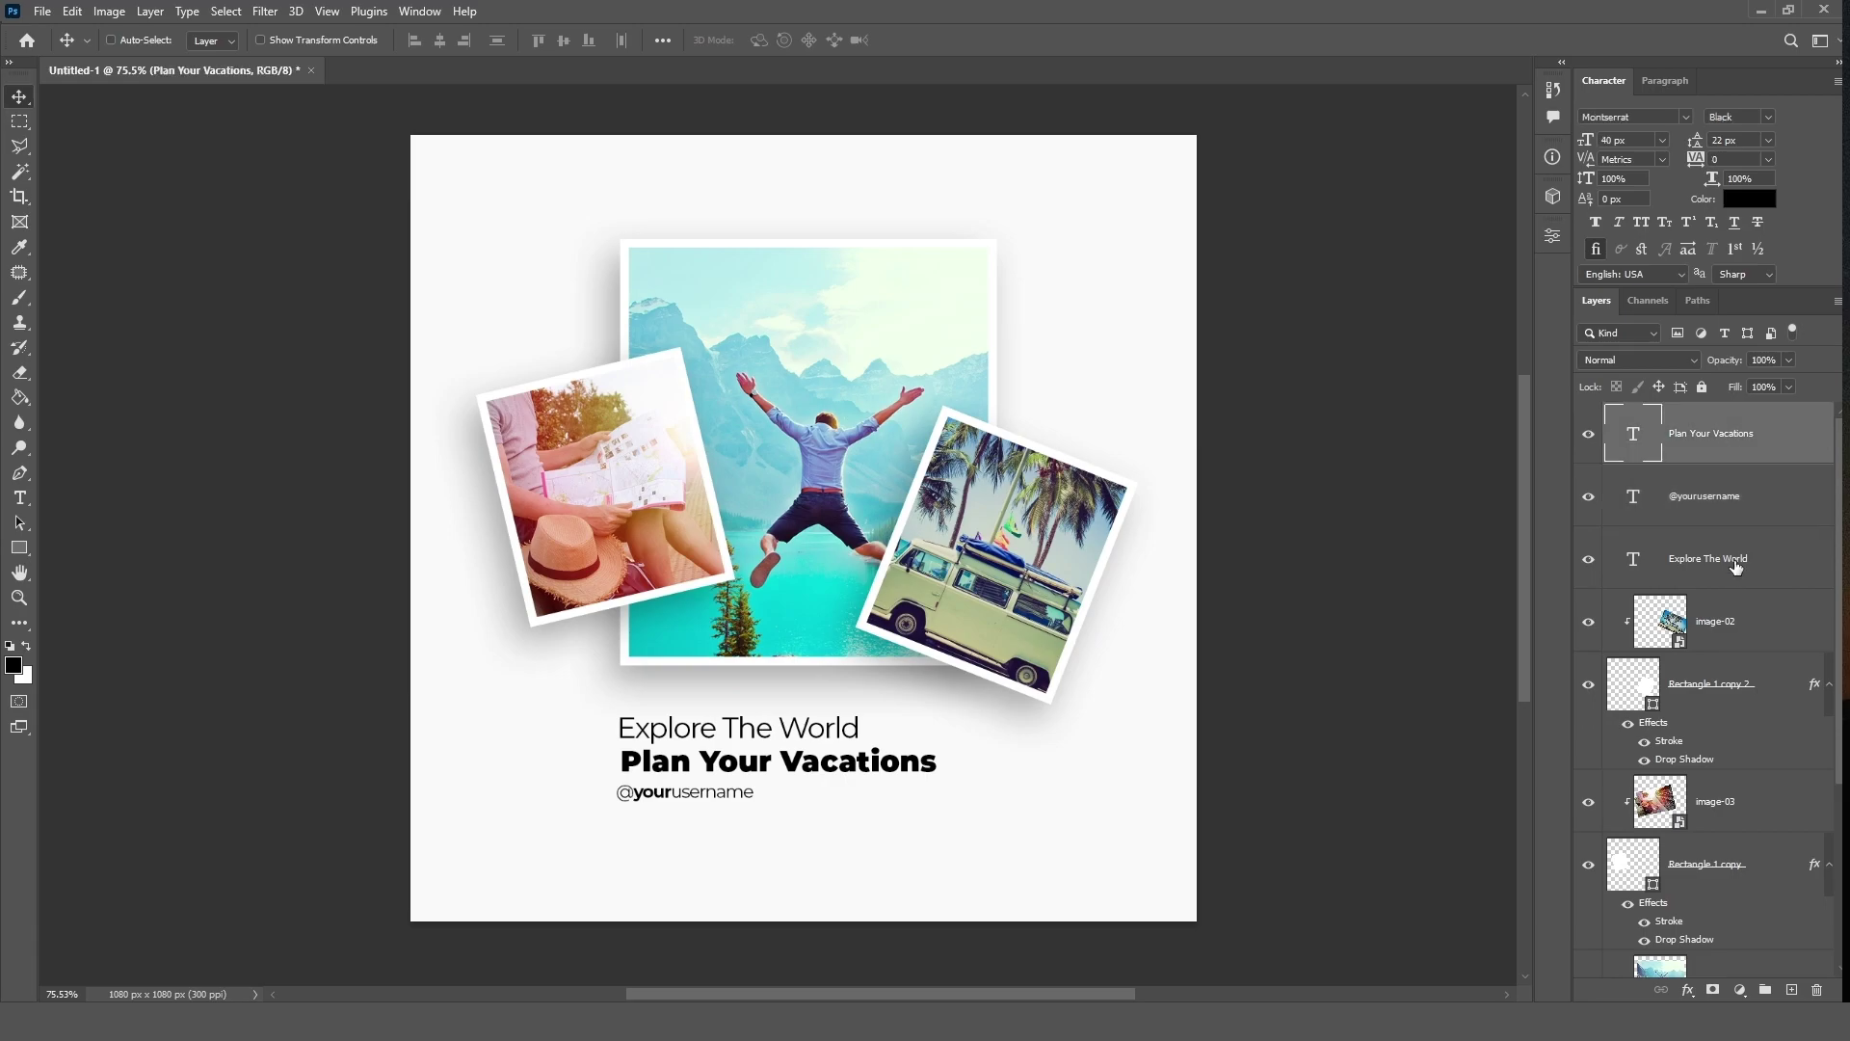
left_click(1725, 559, "shift")
left_click(415, 41)
left_click_drag(713, 725, 716, 725)
left_click(791, 771, "ctrl")
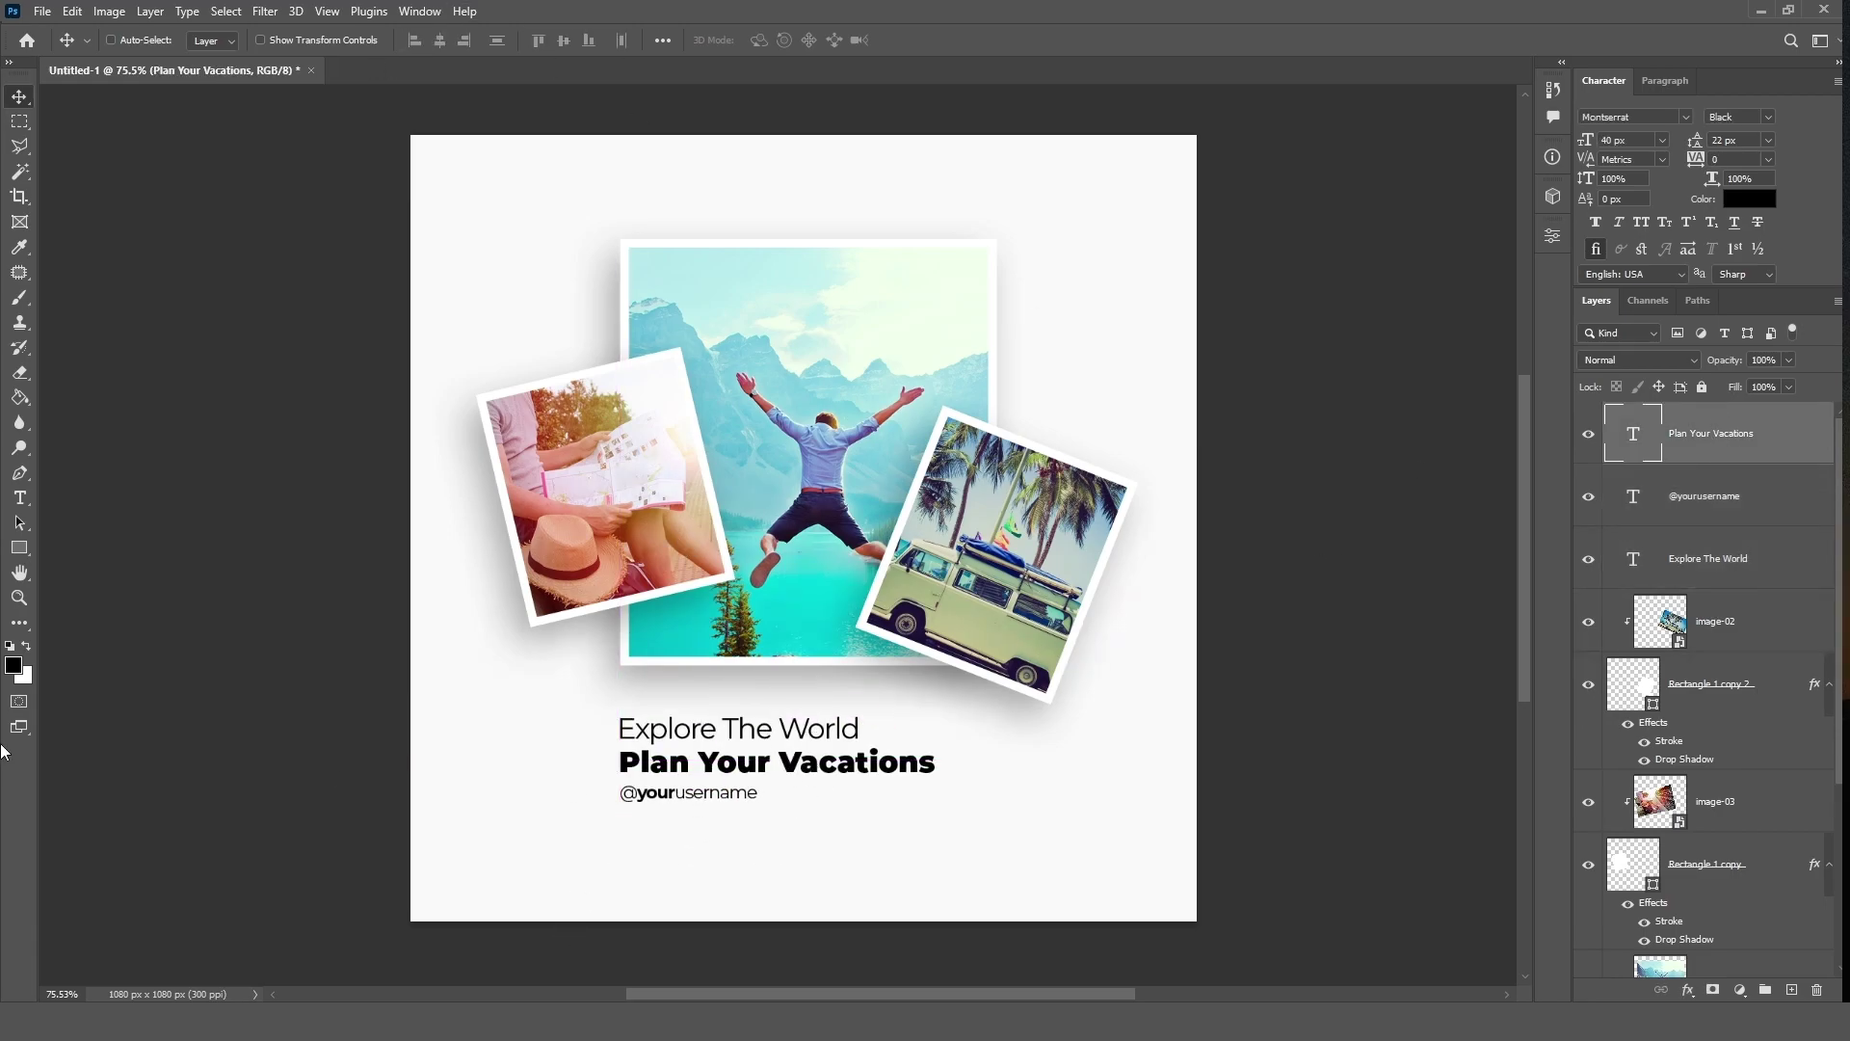
Step: Color the word 'Vacations' orange #ff8d31, leaving 'Plan Your' black
left_click(19, 497)
left_click_drag(780, 761, 937, 762)
left_click(1762, 196)
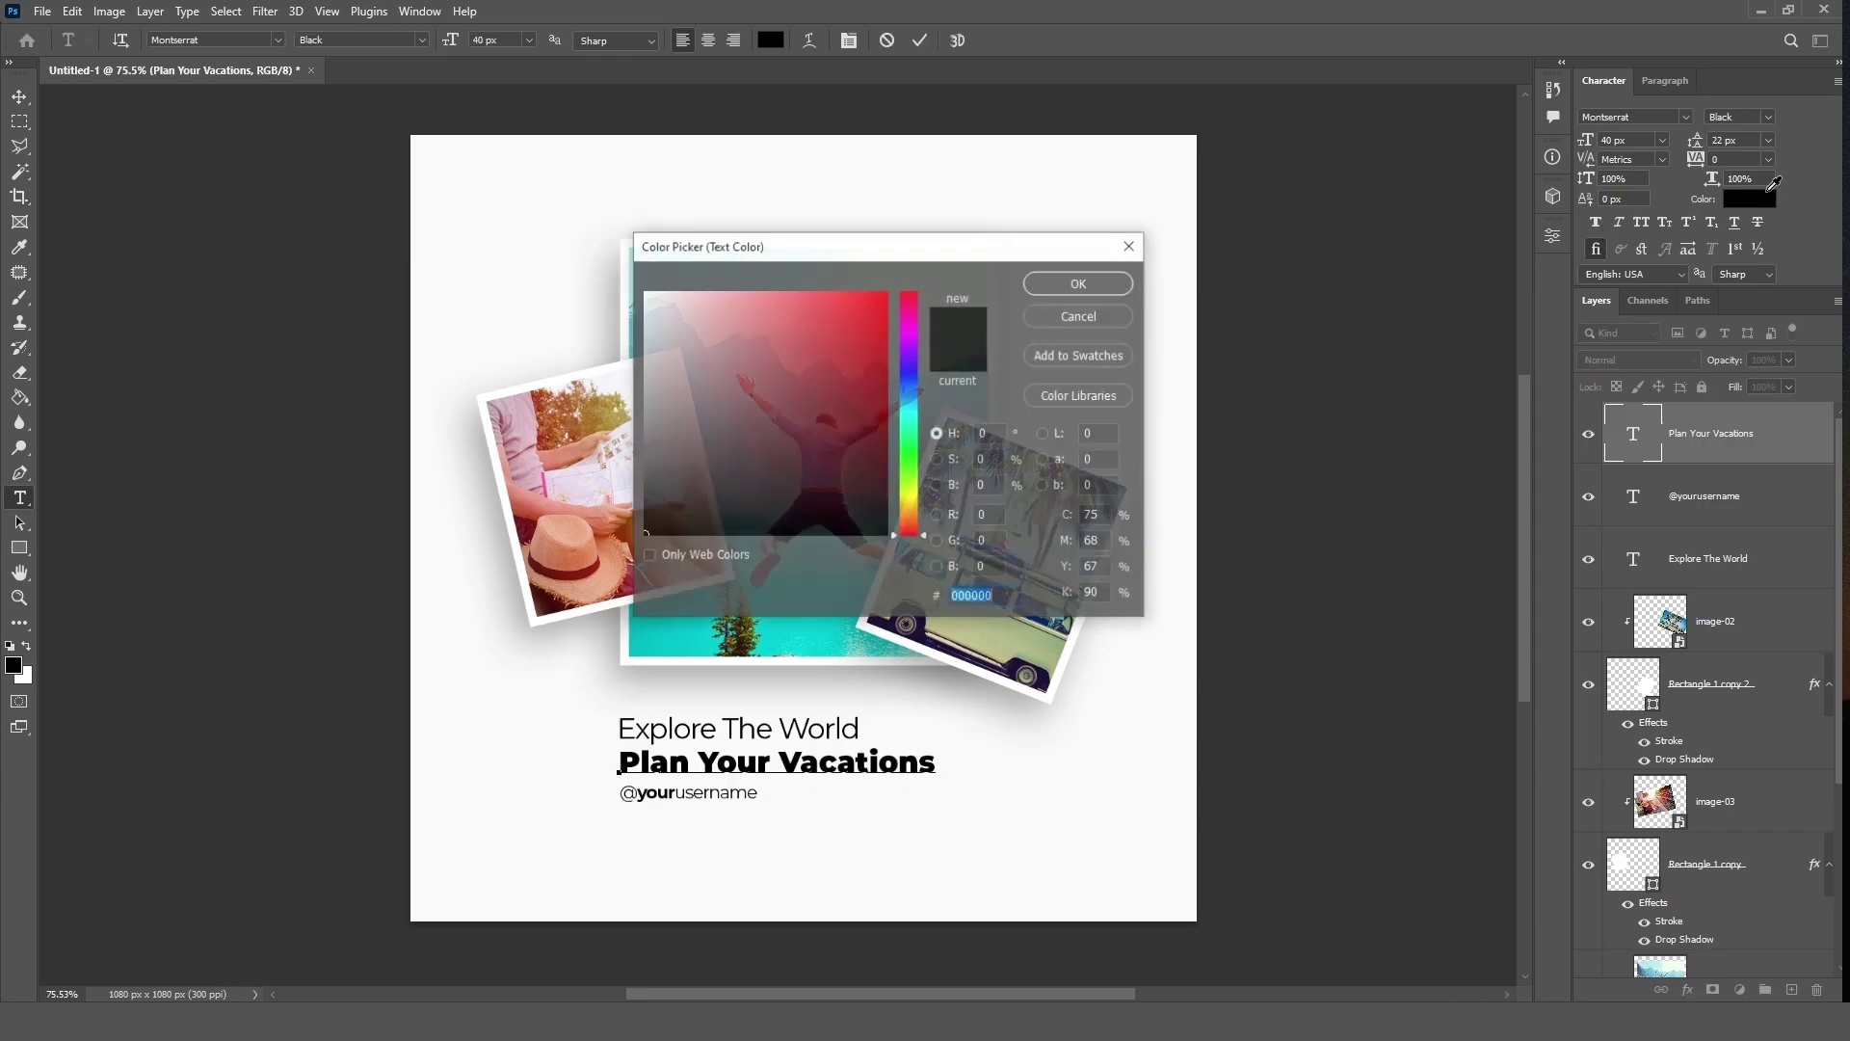
left_click_drag(909, 533, 909, 518)
left_click(842, 290)
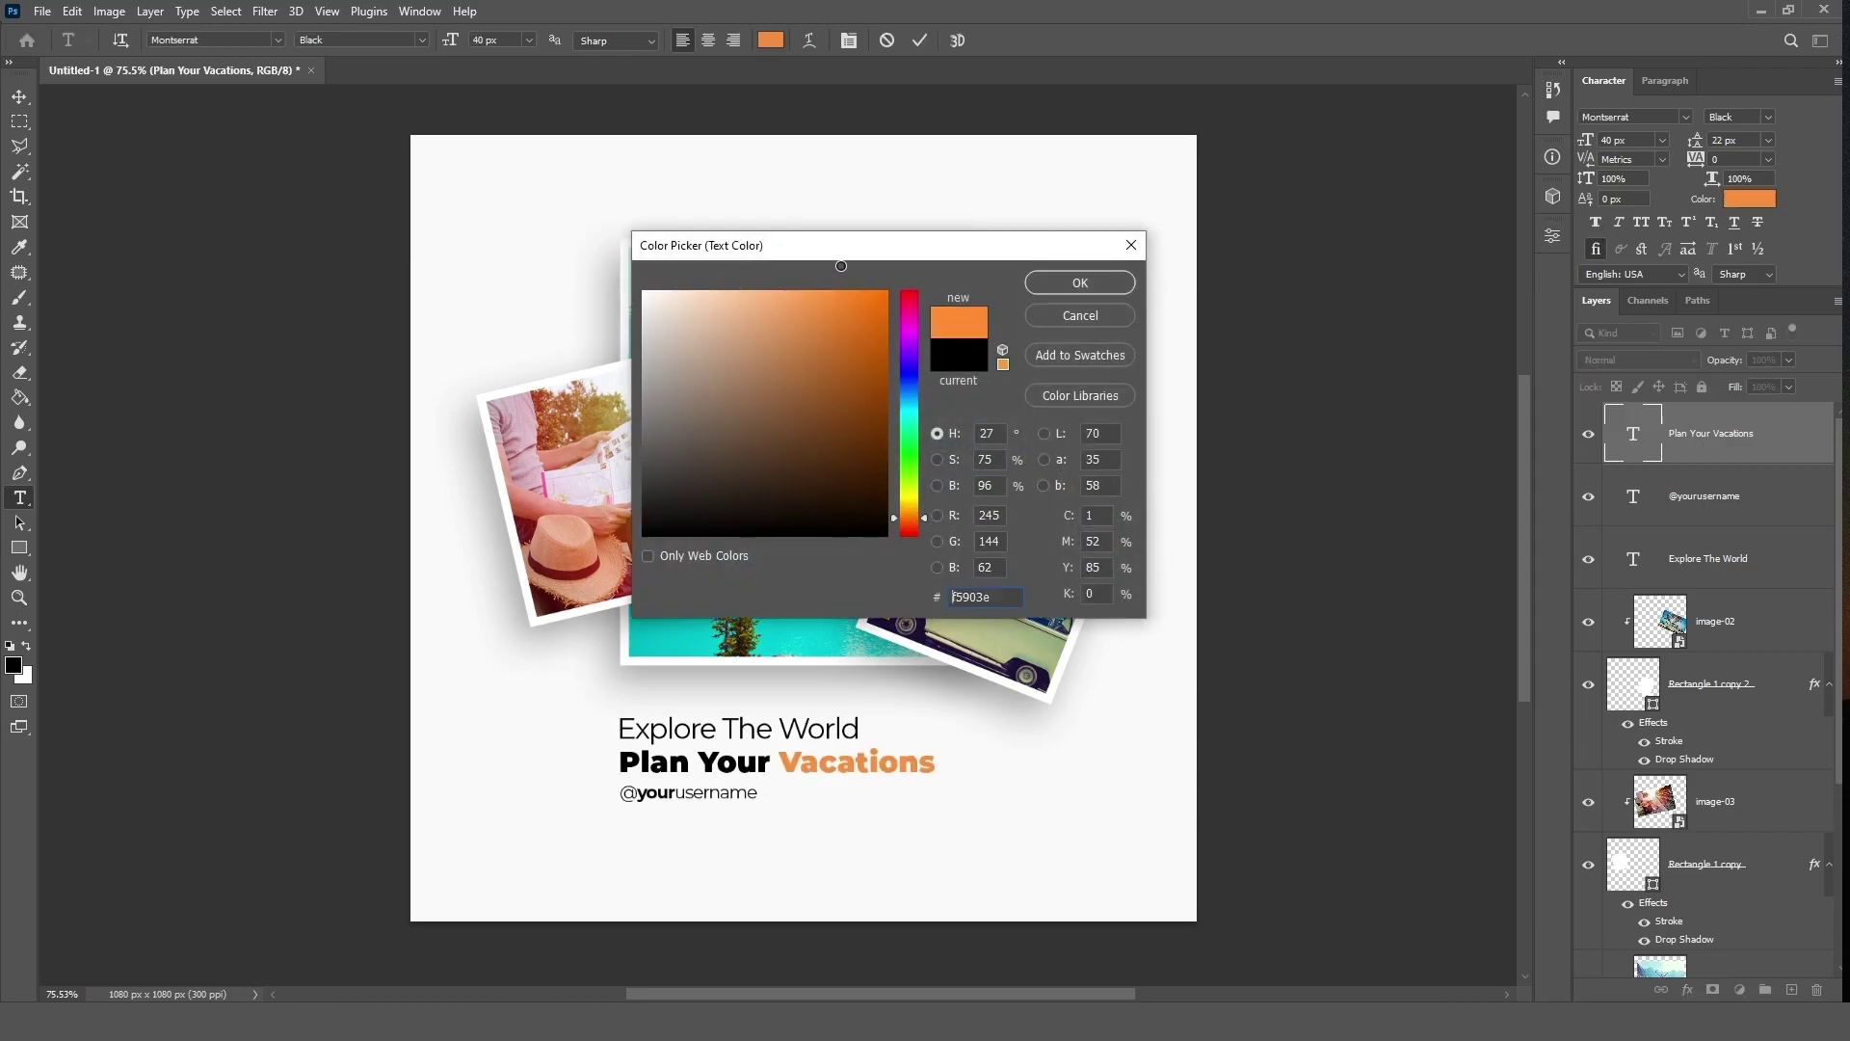
left_click(1082, 292)
left_click(921, 40)
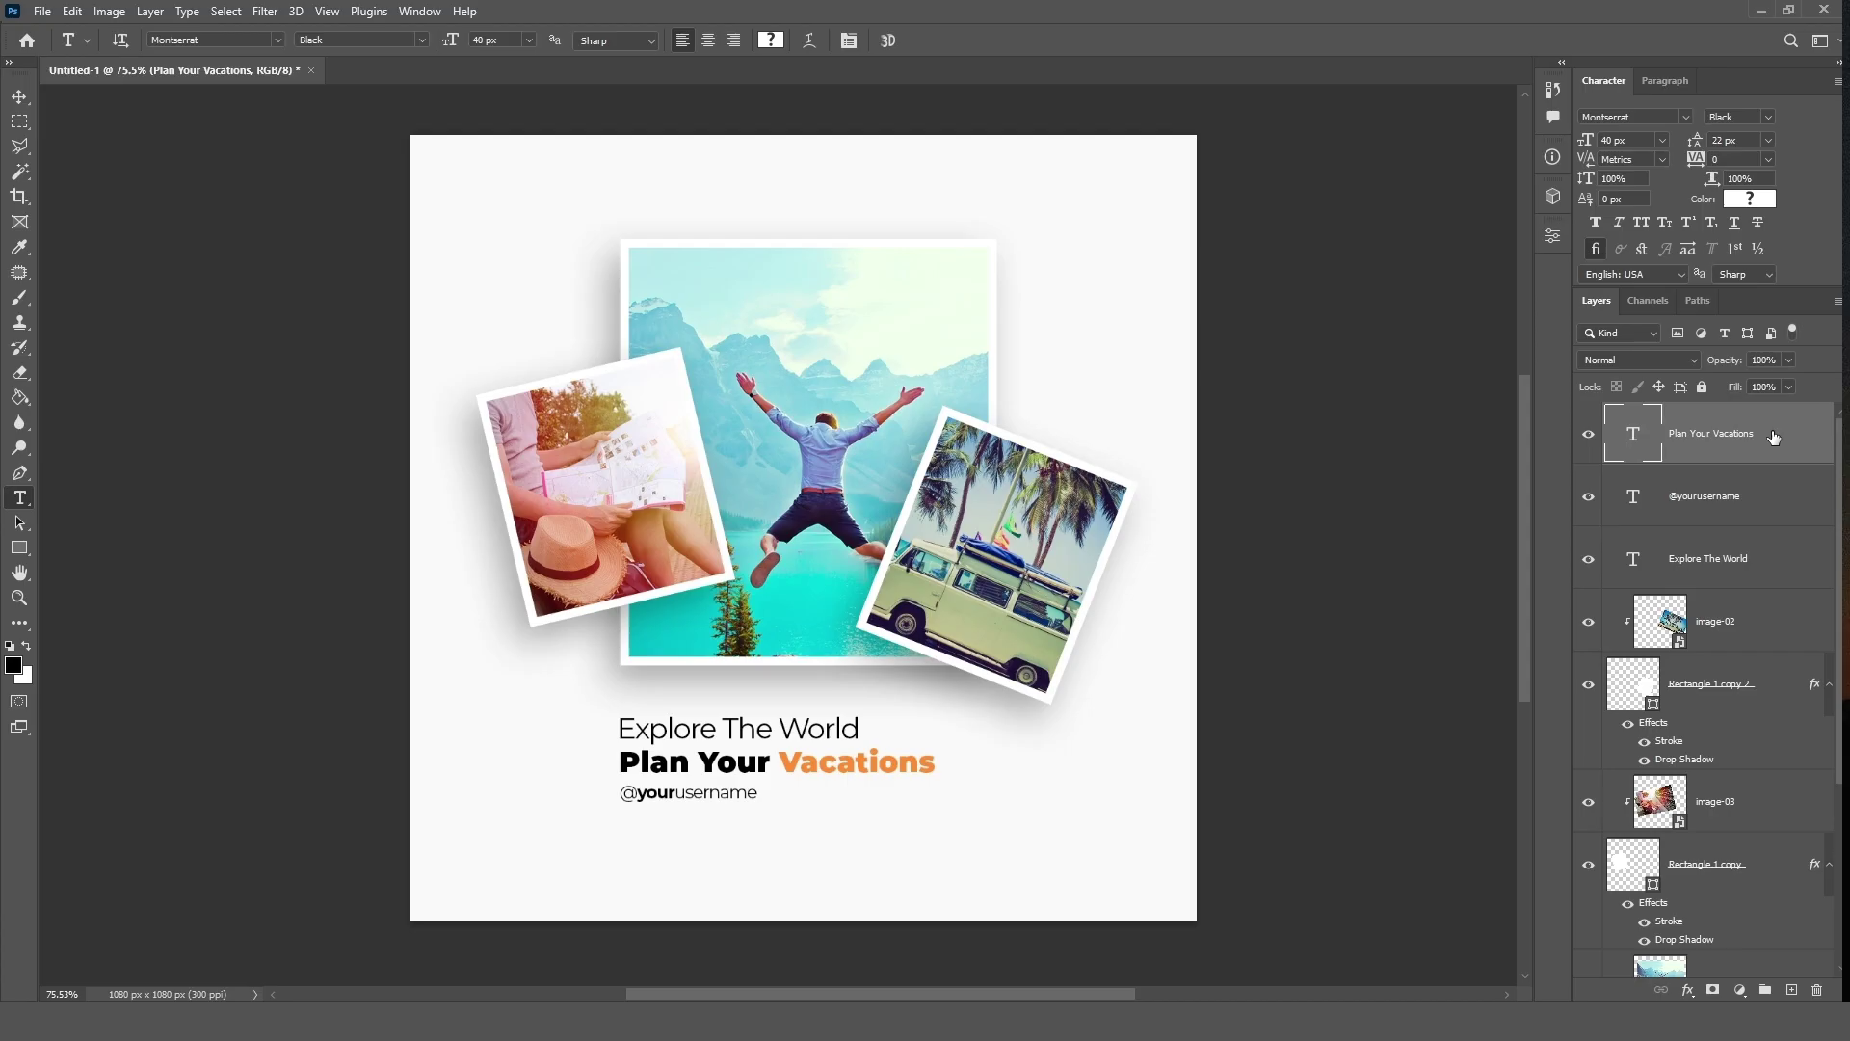